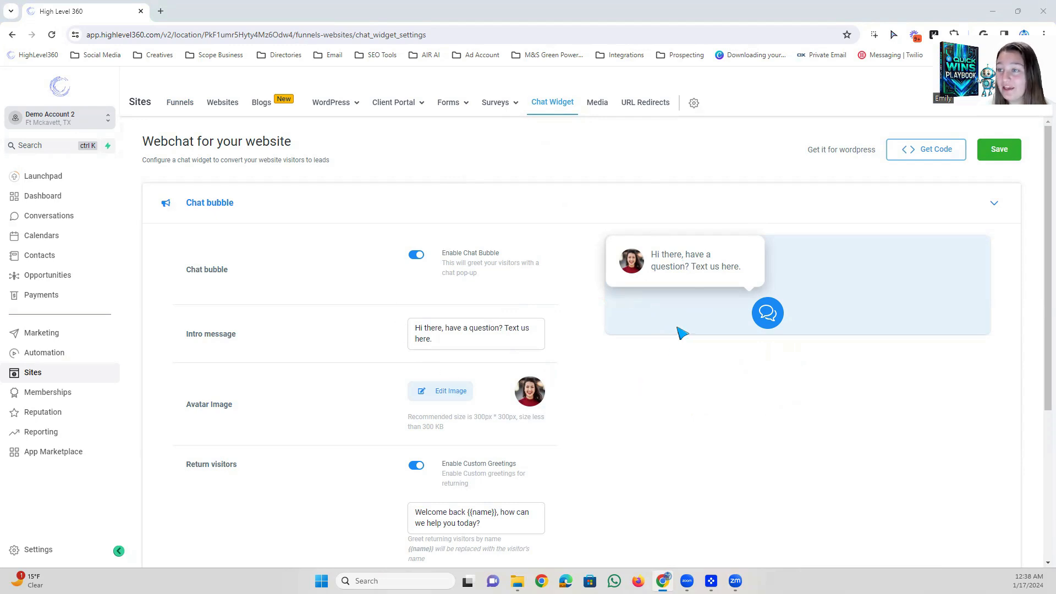
View the chat widget's body embed code, then close the code window.
{"action": "left_click", "coordinate": [926, 154]}
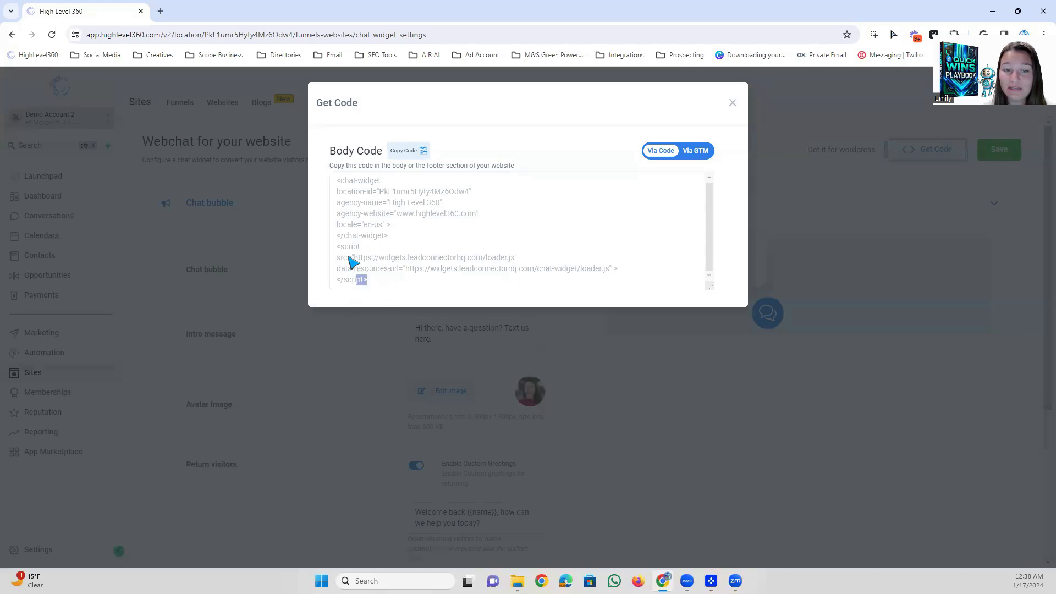
{"action": "left_click_drag", "start_coordinate": [358, 281], "coordinate": [337, 184]}
{"action": "left_click", "coordinate": [490, 195]}
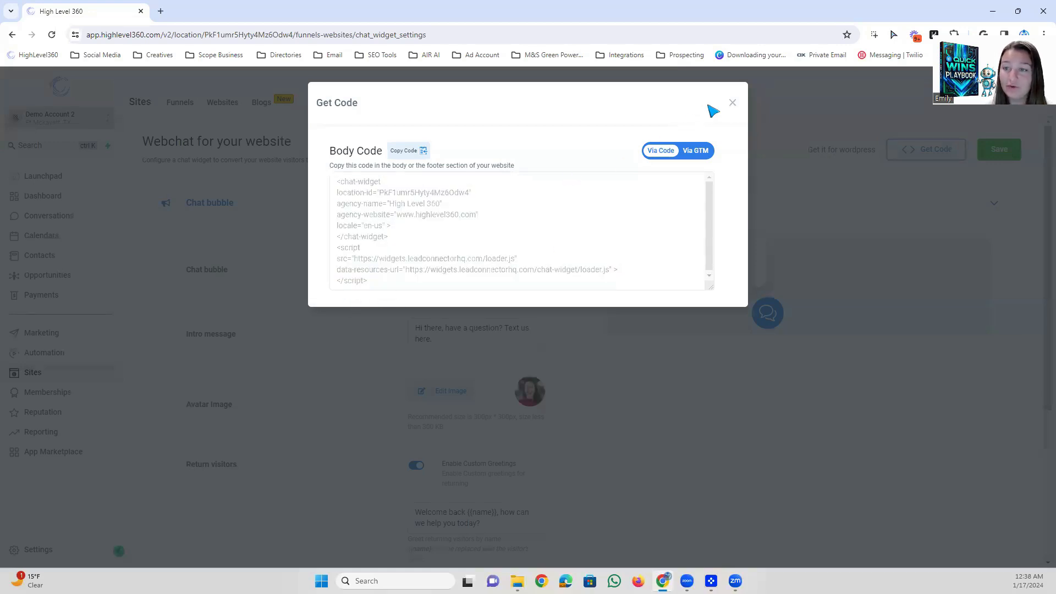
{"action": "left_click", "coordinate": [733, 103]}
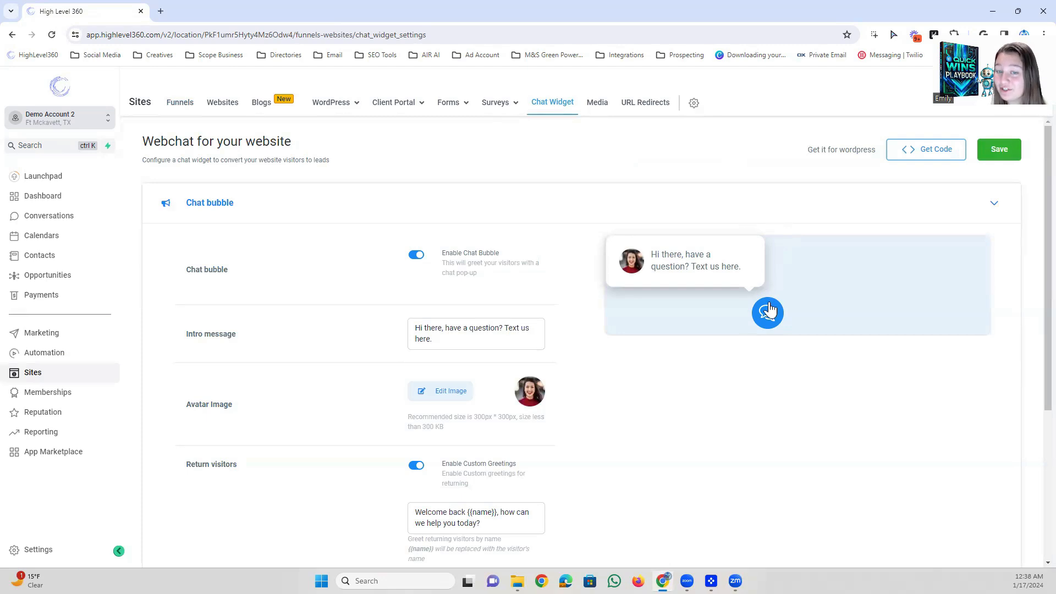
Toggle the chat bubble off and back on to compare the widget preview with and without the greeting pop-up.
{"action": "scroll", "coordinate": [319, 298], "scroll_direction": "down", "scroll_amount": 1}
{"action": "scroll", "coordinate": [328, 271], "scroll_direction": "up", "scroll_amount": 1}
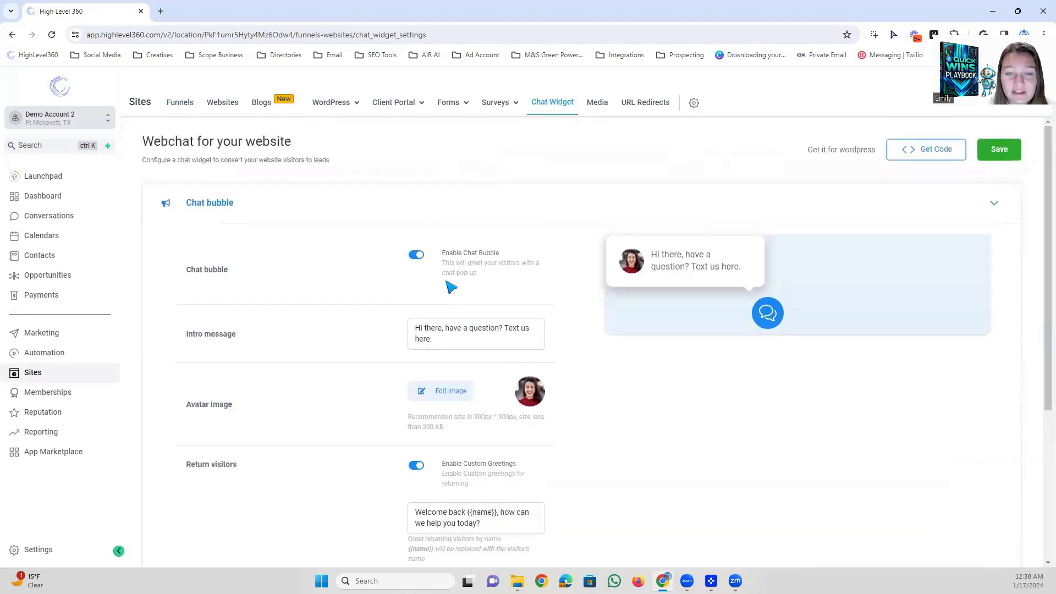
{"action": "left_click", "coordinate": [416, 256]}
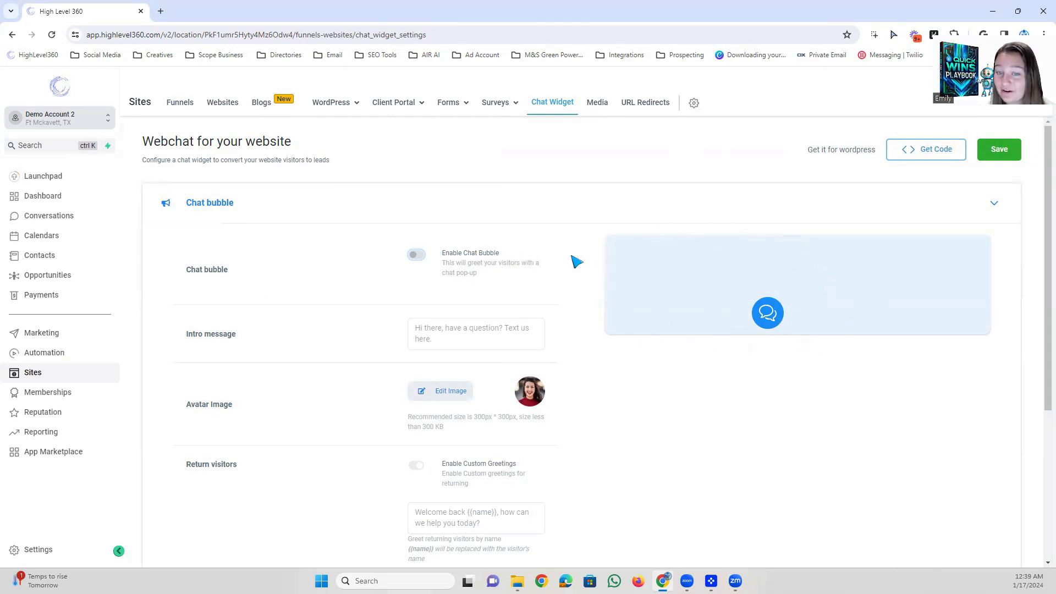
{"action": "left_click", "coordinate": [417, 257]}
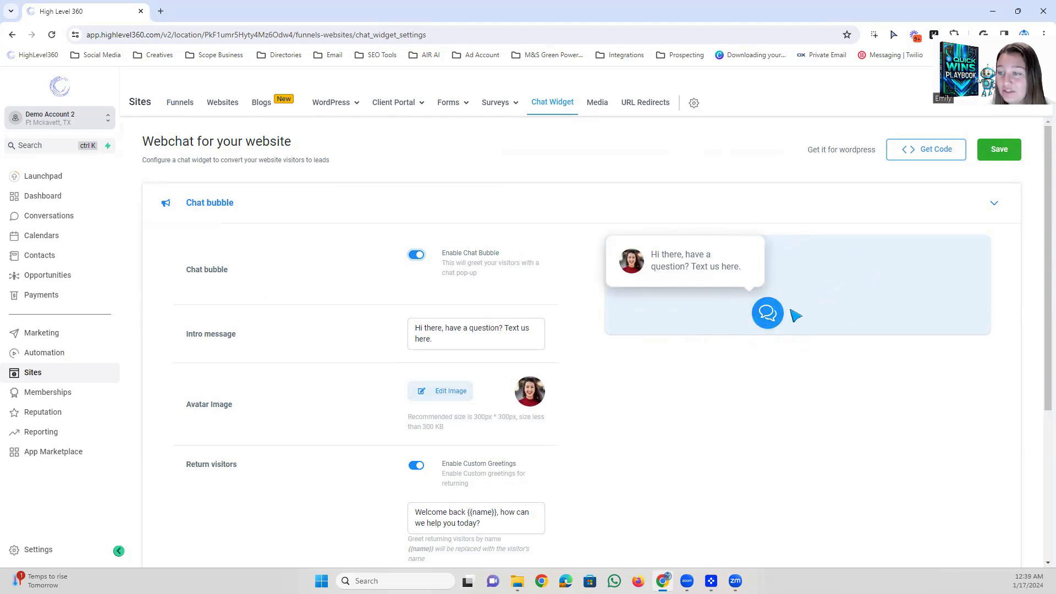
{"action": "left_click", "coordinate": [417, 255]}
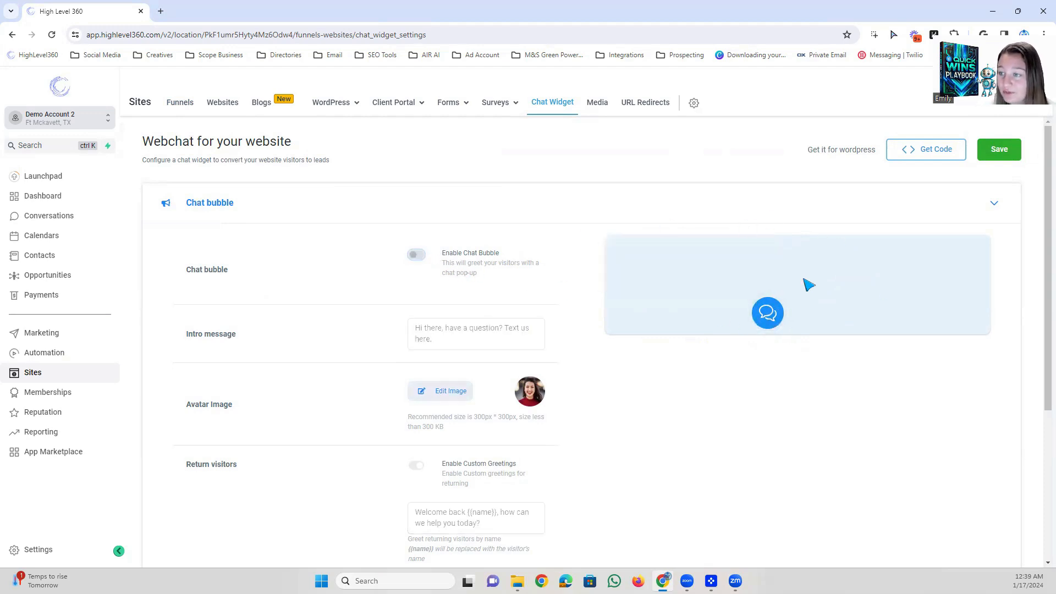
{"action": "left_click", "coordinate": [416, 255]}
Set the chat bubble's intro message to "Hi there, need help? Mesage us" and its avatar image to RPXO_ICON_LOGO_BLACK.
{"action": "scroll", "coordinate": [566, 248], "scroll_direction": "down", "scroll_amount": 1}
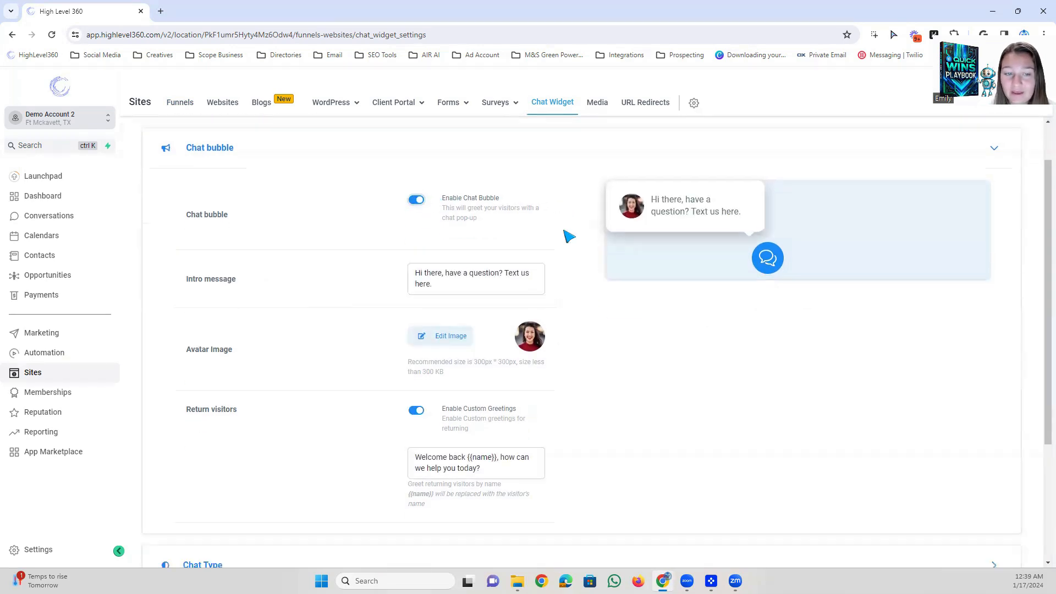
{"action": "left_click_drag", "start_coordinate": [450, 285], "coordinate": [410, 276]}
{"action": "left_click", "coordinate": [431, 275]}
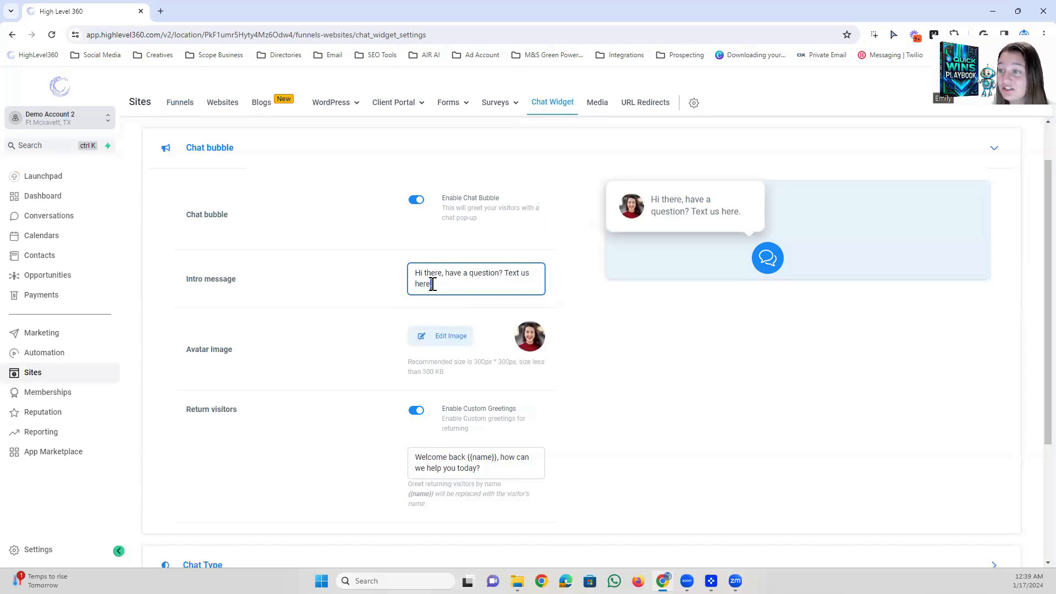
{"action": "left_click_drag", "start_coordinate": [436, 288], "coordinate": [407, 278]}
{"action": "left_click", "coordinate": [462, 277]}
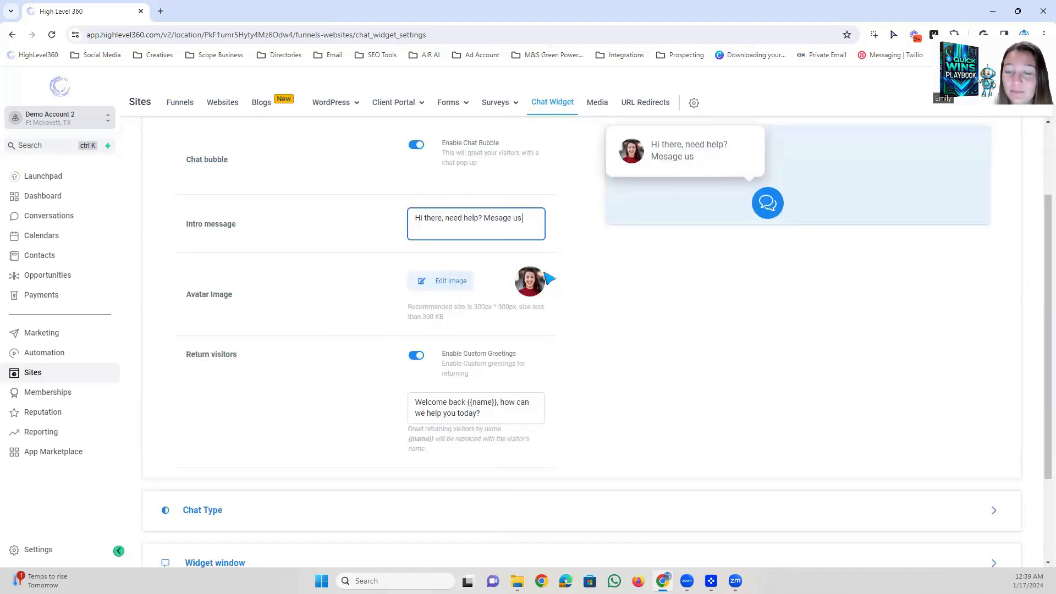
{"action": "left_click", "coordinate": [442, 283]}
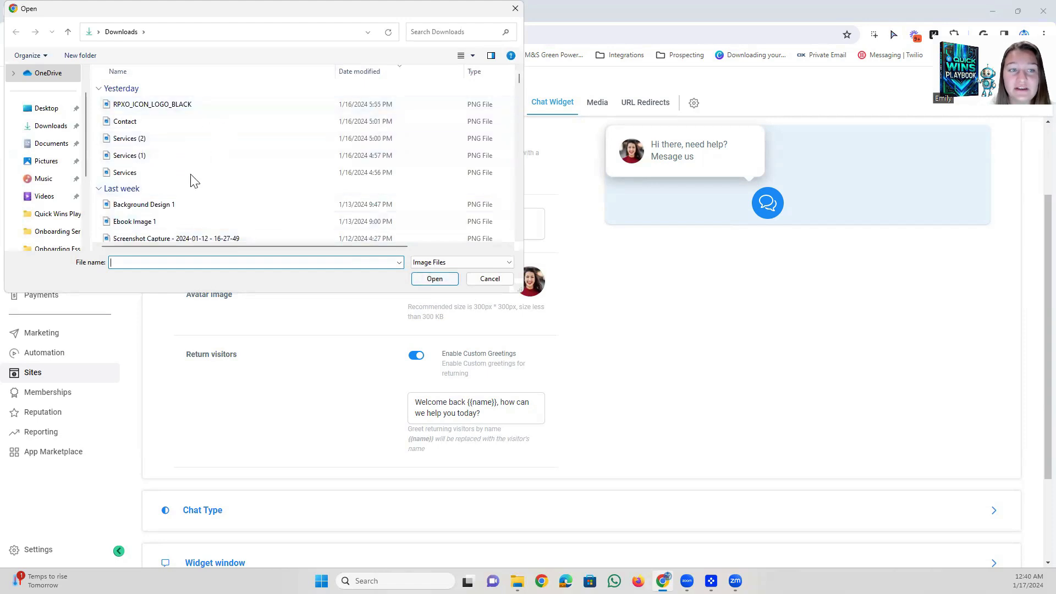
{"action": "double_click", "coordinate": [179, 104]}
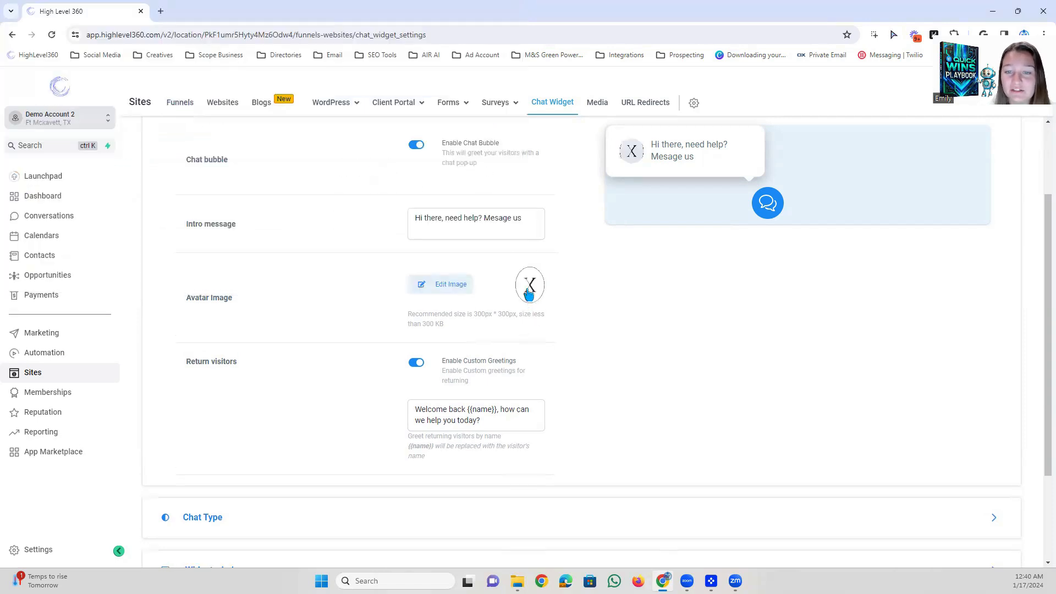
Examine the returning-visitor greeting with its {{name}} placeholder and the chat bubble preview.
{"action": "scroll", "coordinate": [268, 268], "scroll_direction": "down", "scroll_amount": 2}
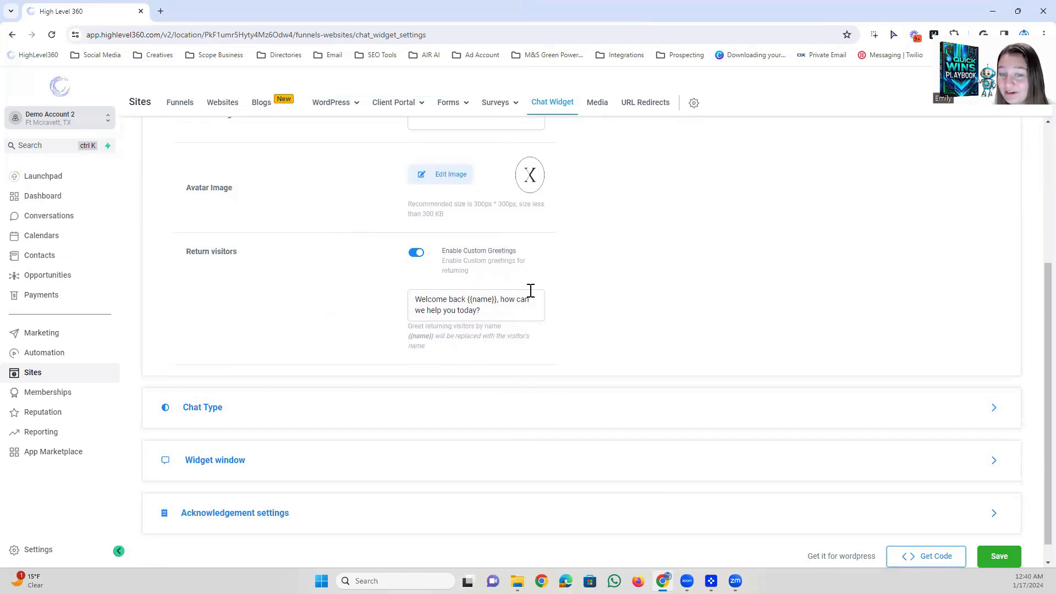
{"action": "left_click", "coordinate": [483, 310]}
{"action": "left_click_drag", "start_coordinate": [492, 300], "coordinate": [468, 301]}
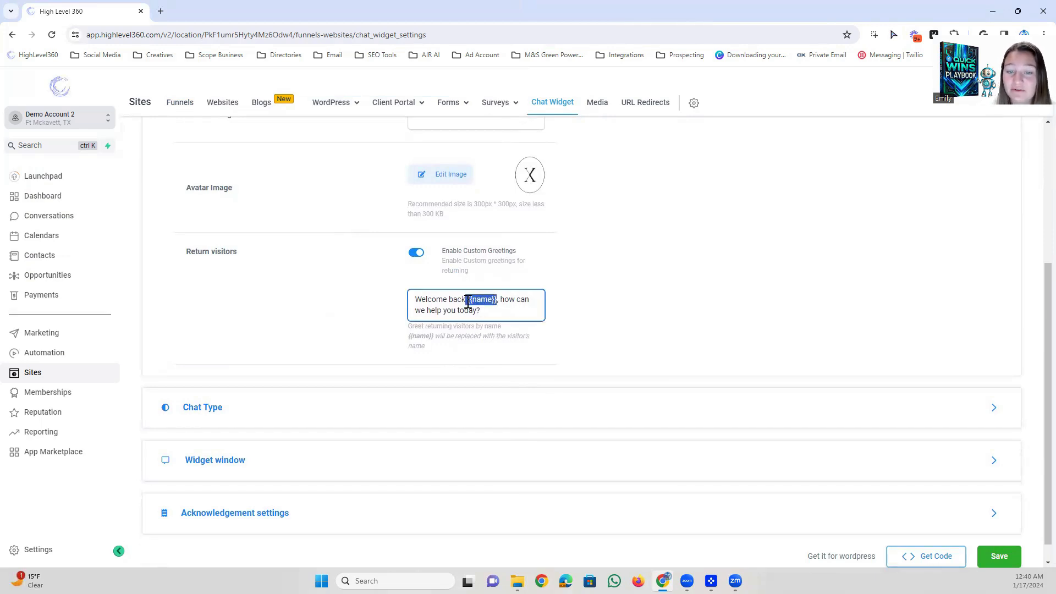
{"action": "left_click", "coordinate": [473, 301]}
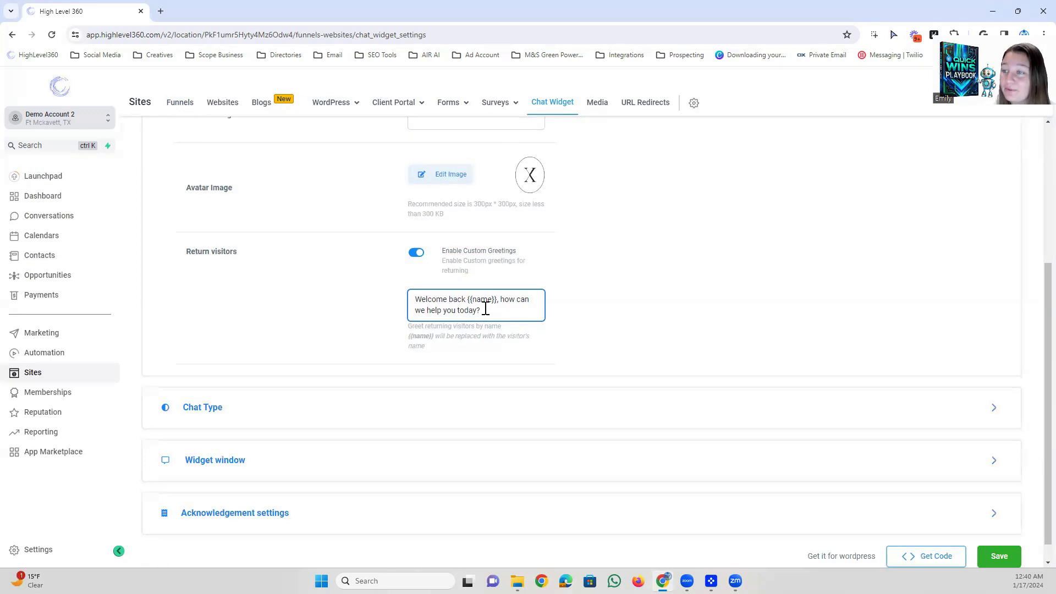
{"action": "scroll", "coordinate": [693, 380], "scroll_direction": "up", "scroll_amount": 4}
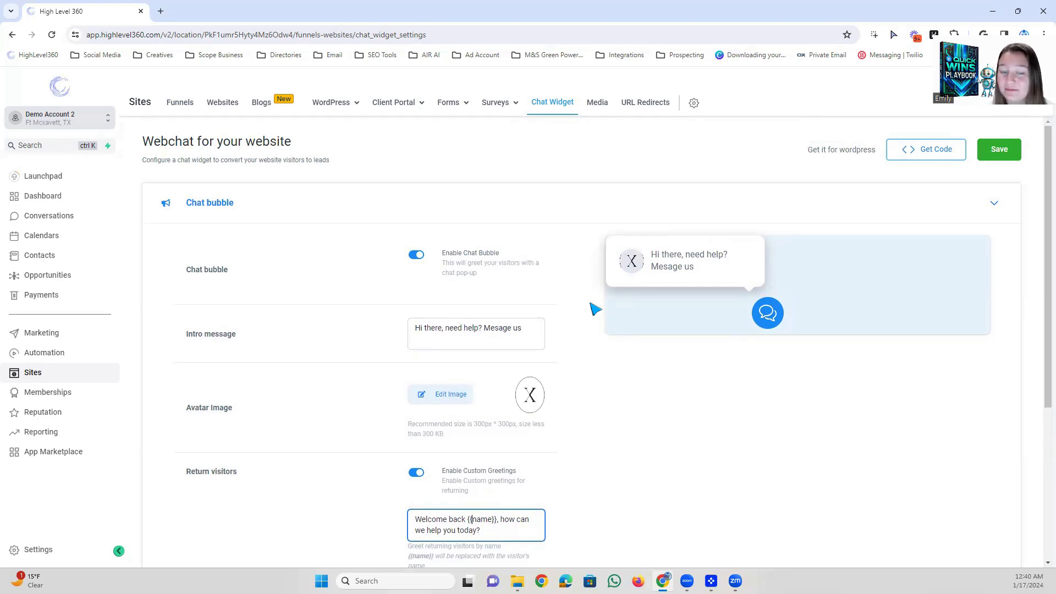
Open the Chat Type settings and examine the SMS or Email Chat option with its form preview.
{"action": "scroll", "coordinate": [595, 309], "scroll_direction": "down", "scroll_amount": 1}
{"action": "left_click", "coordinate": [613, 193]}
{"action": "left_click", "coordinate": [258, 268]}
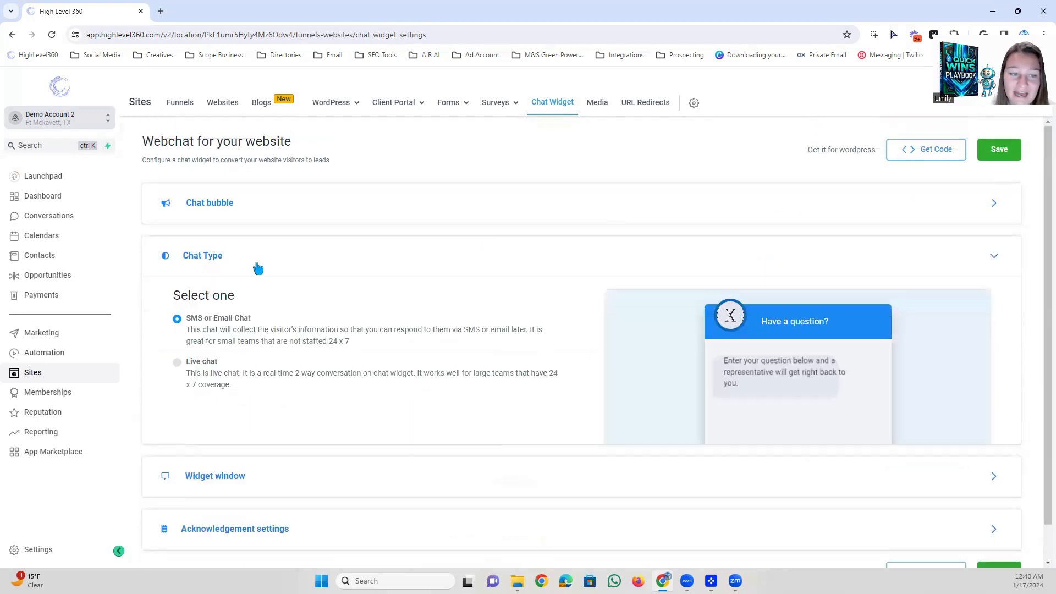
{"action": "scroll", "coordinate": [439, 307], "scroll_direction": "down", "scroll_amount": 2}
{"action": "scroll", "coordinate": [453, 334], "scroll_direction": "up", "scroll_amount": 2}
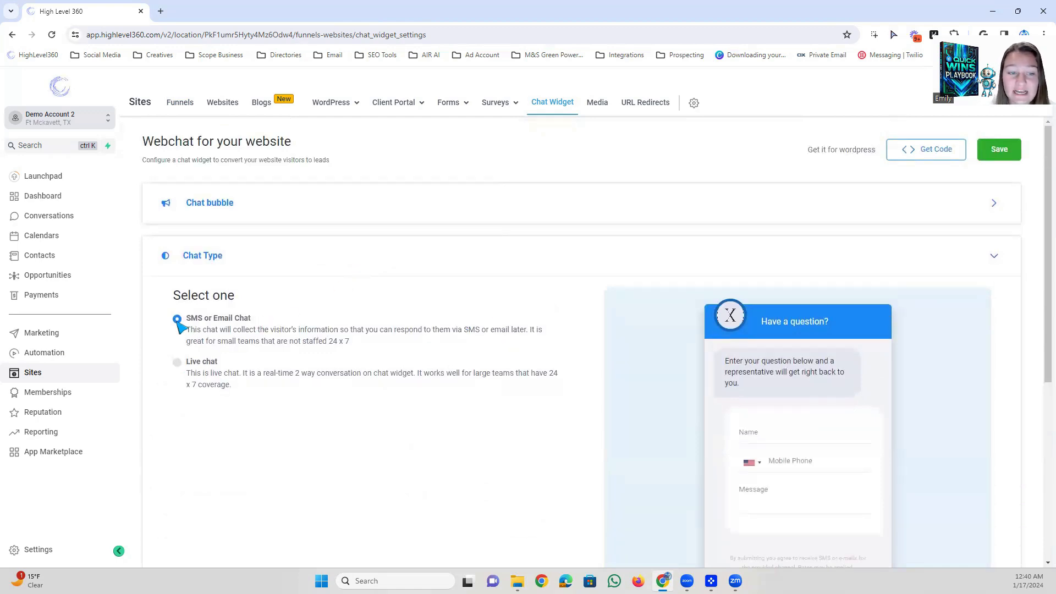
{"action": "left_click_drag", "start_coordinate": [333, 341], "coordinate": [362, 341]}
{"action": "scroll", "coordinate": [441, 321], "scroll_direction": "down", "scroll_amount": 3}
{"action": "left_click", "coordinate": [478, 331]}
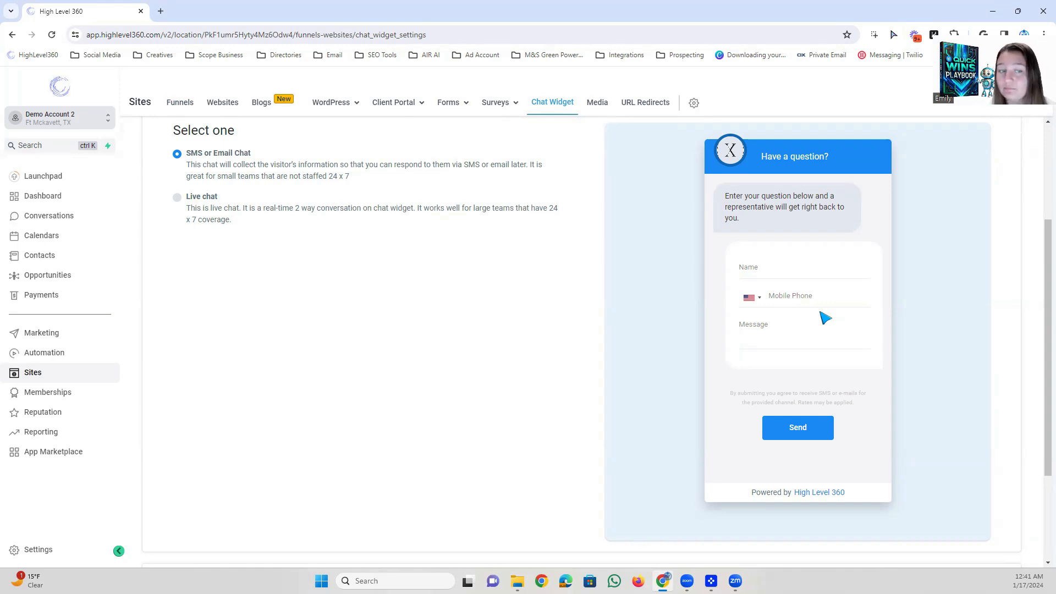
Set the chat type to Live chat and send the test message "hey" in the widget preview.
{"action": "left_click", "coordinate": [178, 198]}
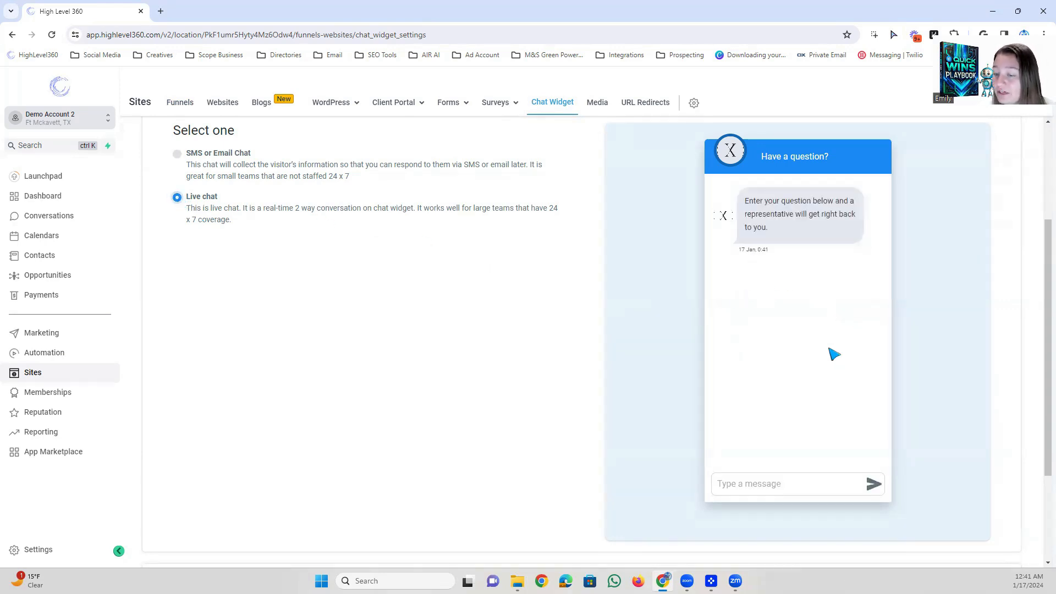
{"action": "scroll", "coordinate": [769, 357], "scroll_direction": "up", "scroll_amount": 3}
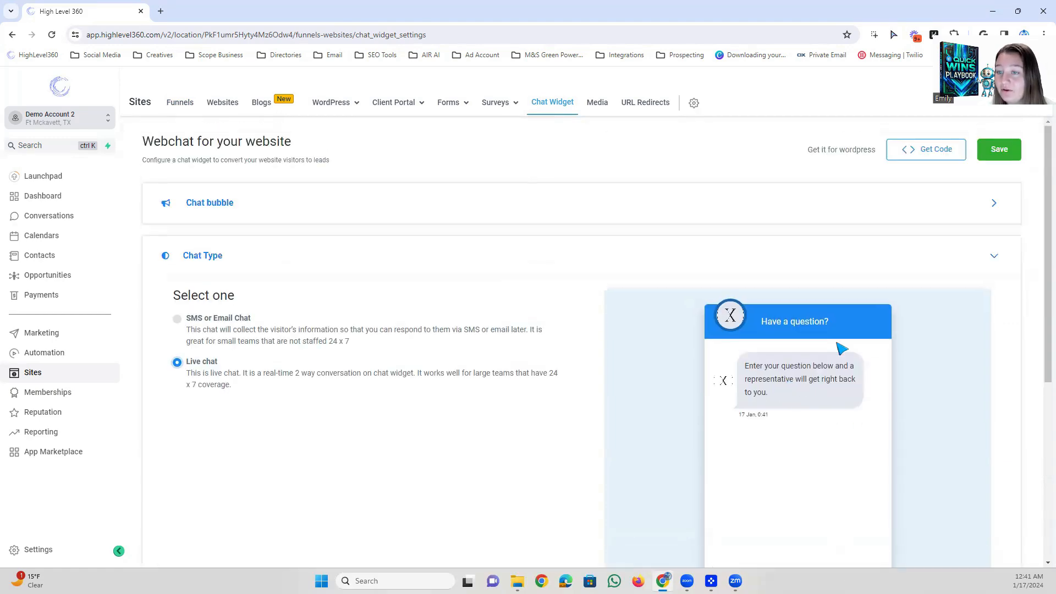
{"action": "scroll", "coordinate": [792, 438], "scroll_direction": "down", "scroll_amount": 5}
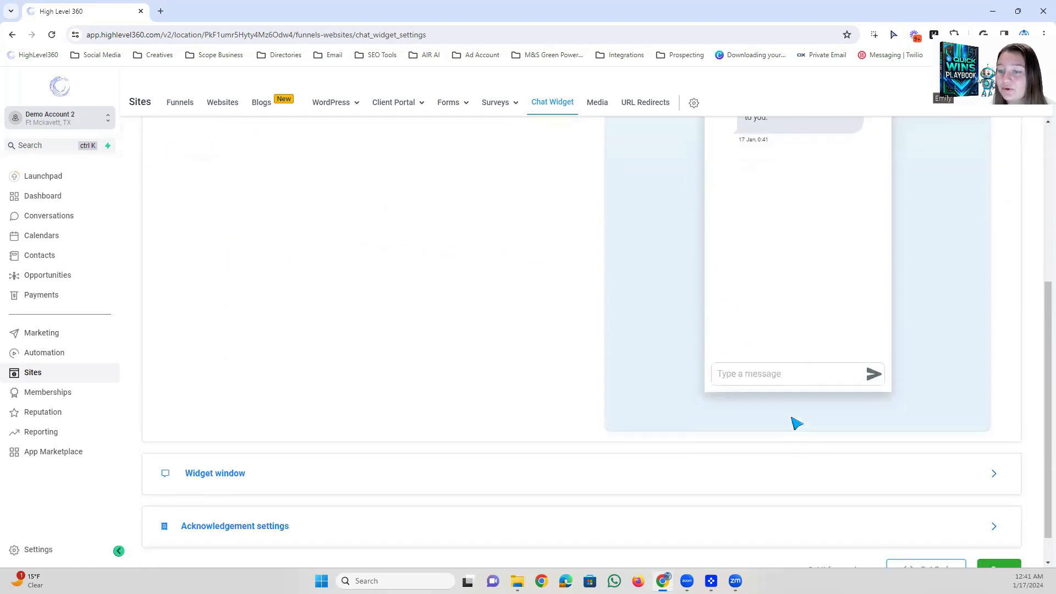
{"action": "scroll", "coordinate": [797, 431], "scroll_direction": "up", "scroll_amount": 2}
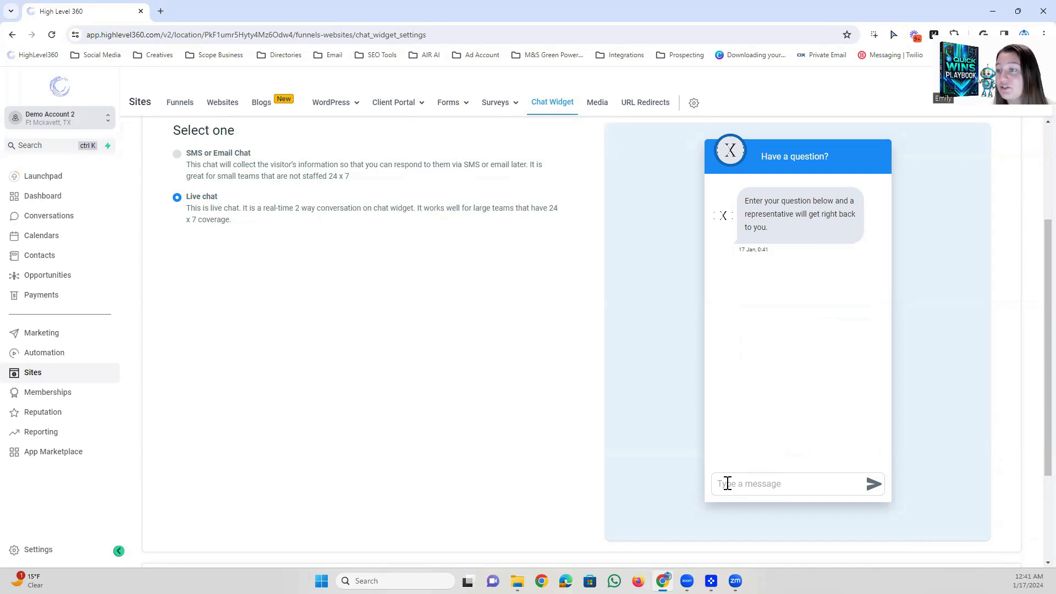
{"action": "type", "text": "hey"}
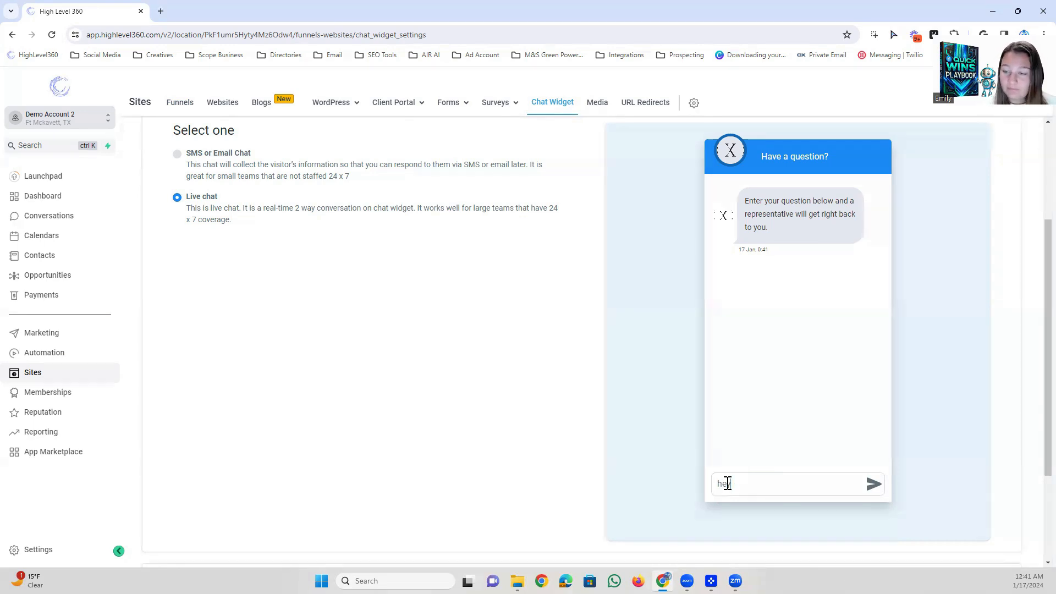
{"action": "left_click", "coordinate": [874, 487]}
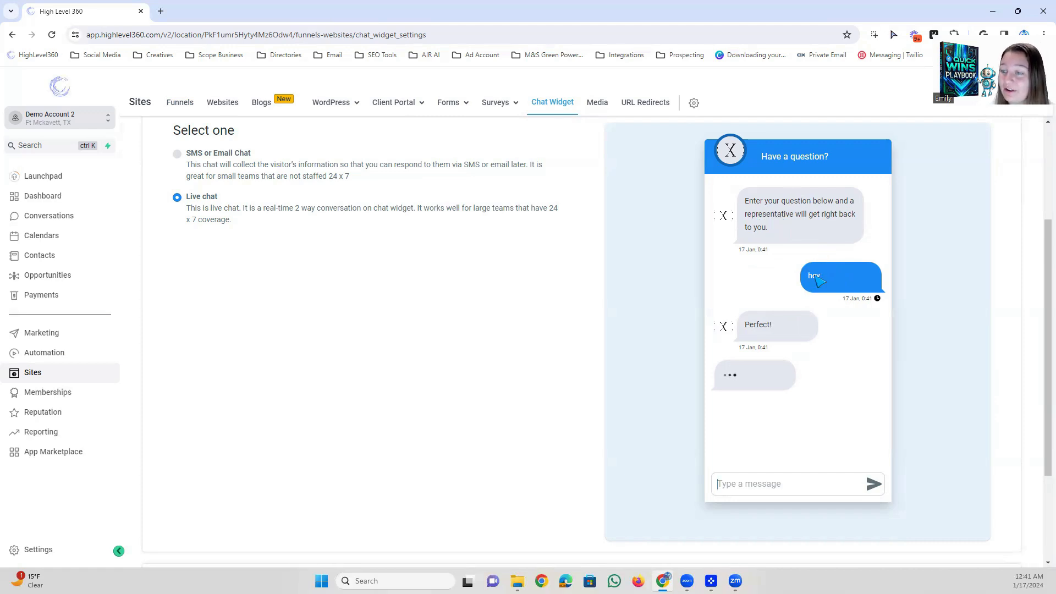
Review the Chat bubble and Chat Type sections, then examine the Widget window settings for live chat.
{"action": "scroll", "coordinate": [258, 178], "scroll_direction": "up", "scroll_amount": 10}
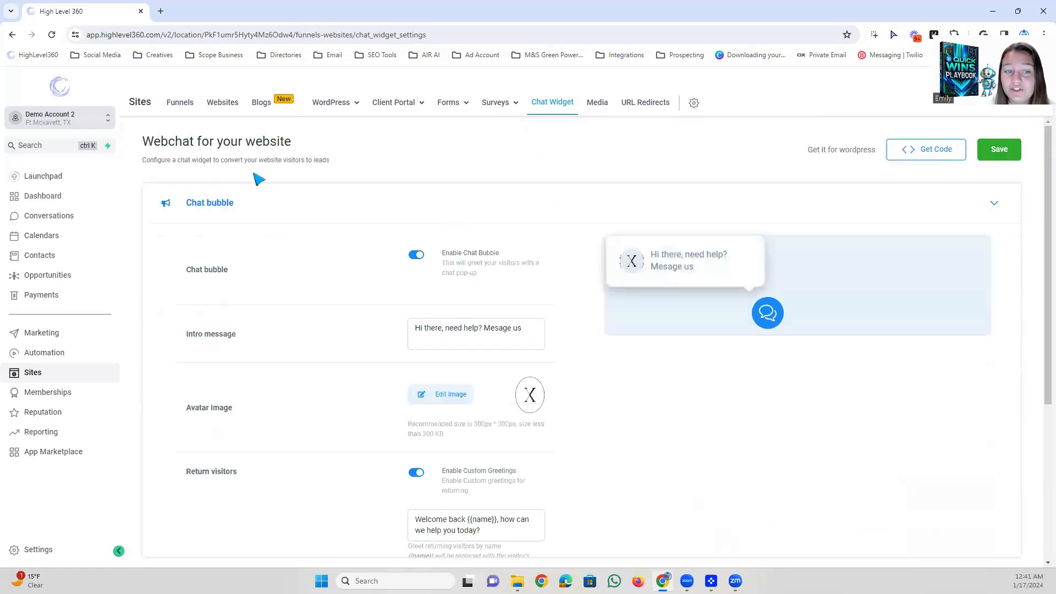
{"action": "left_click", "coordinate": [204, 203]}
{"action": "left_click", "coordinate": [215, 265]}
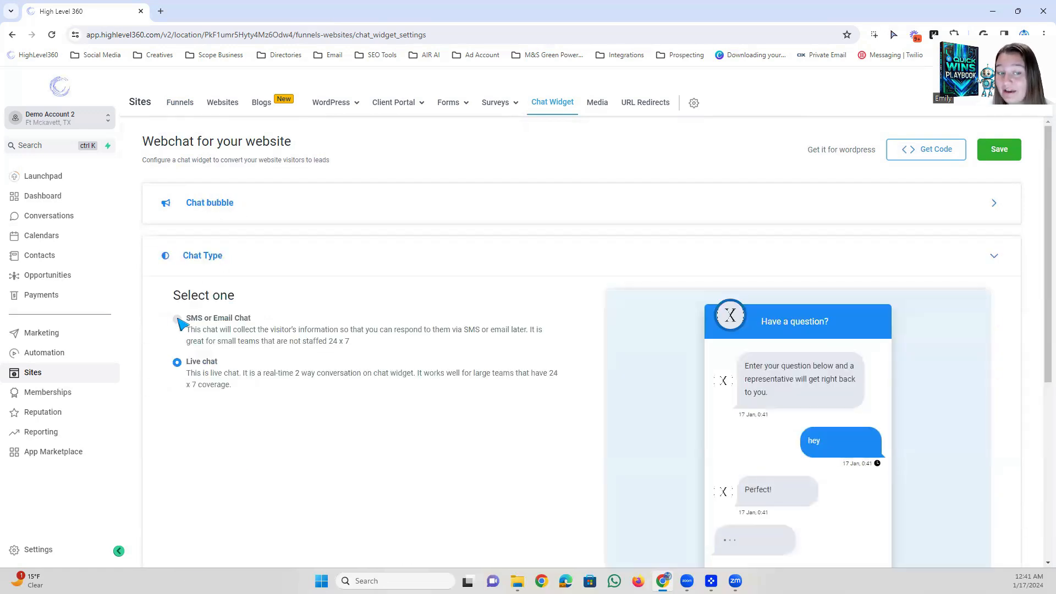
{"action": "left_click", "coordinate": [213, 263]}
{"action": "left_click", "coordinate": [224, 310]}
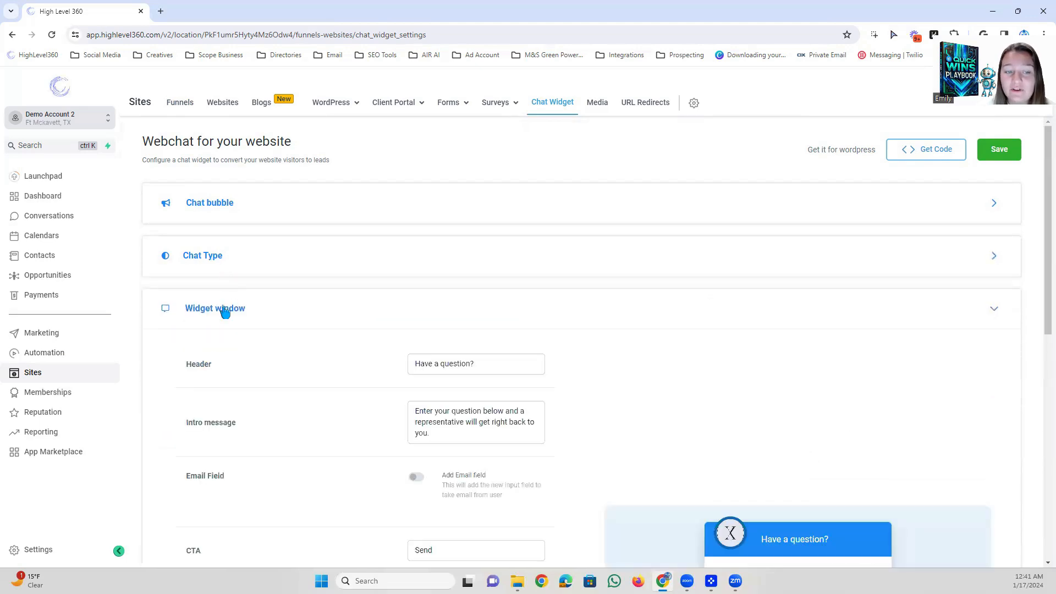
{"action": "scroll", "coordinate": [441, 358], "scroll_direction": "down", "scroll_amount": 6}
{"action": "scroll", "coordinate": [431, 367], "scroll_direction": "up", "scroll_amount": 3}
{"action": "scroll", "coordinate": [431, 365], "scroll_direction": "down", "scroll_amount": 4}
{"action": "scroll", "coordinate": [374, 367], "scroll_direction": "up", "scroll_amount": 3}
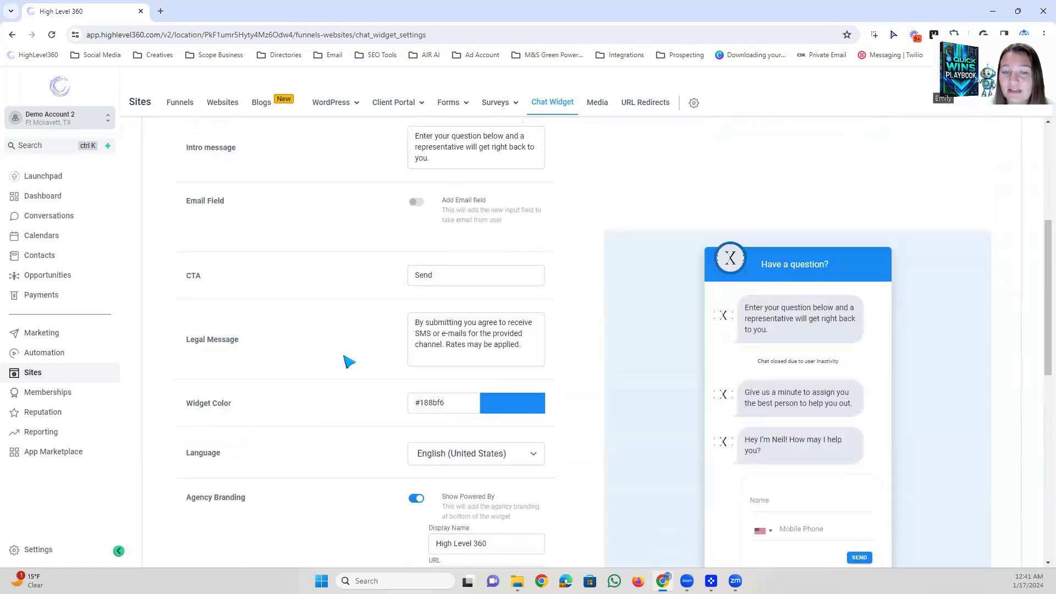
{"action": "scroll", "coordinate": [348, 361], "scroll_direction": "up", "scroll_amount": 4}
Set the chat type to SMS or Email Chat.
{"action": "left_click", "coordinate": [259, 269]}
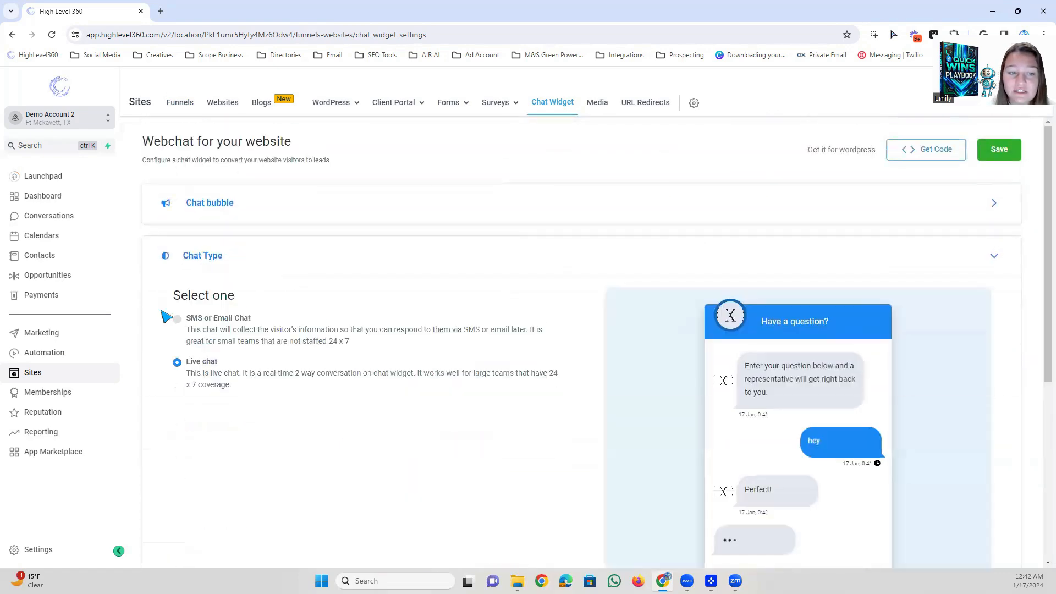
{"action": "left_click", "coordinate": [177, 319]}
Open the Widget window settings and examine their fields and the SMS form preview.
{"action": "scroll", "coordinate": [285, 309], "scroll_direction": "down", "scroll_amount": 5}
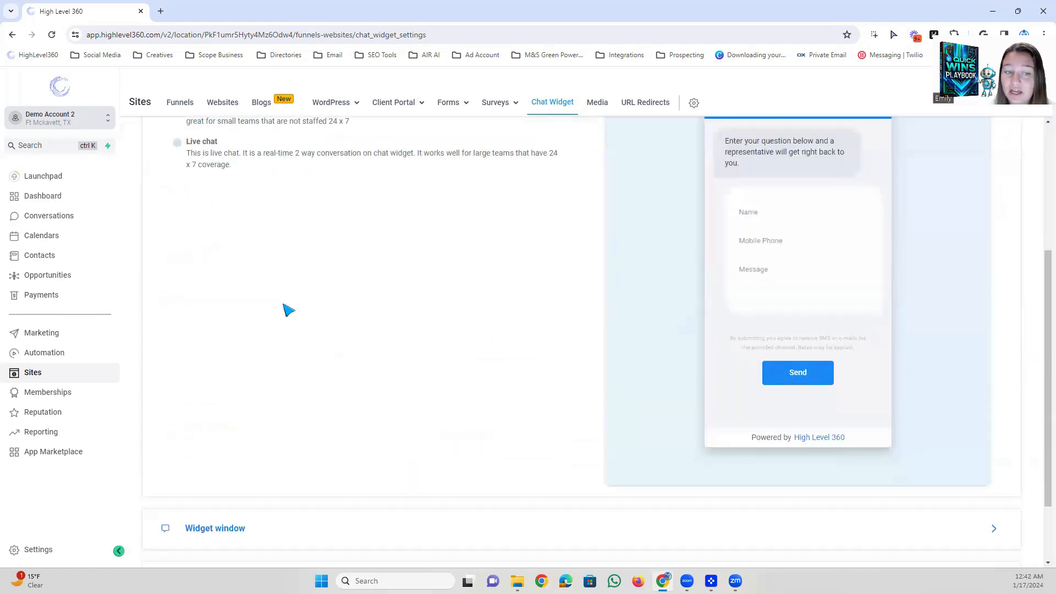
{"action": "left_click", "coordinate": [213, 440]}
{"action": "scroll", "coordinate": [370, 415], "scroll_direction": "down", "scroll_amount": 8}
{"action": "scroll", "coordinate": [370, 411], "scroll_direction": "up", "scroll_amount": 3}
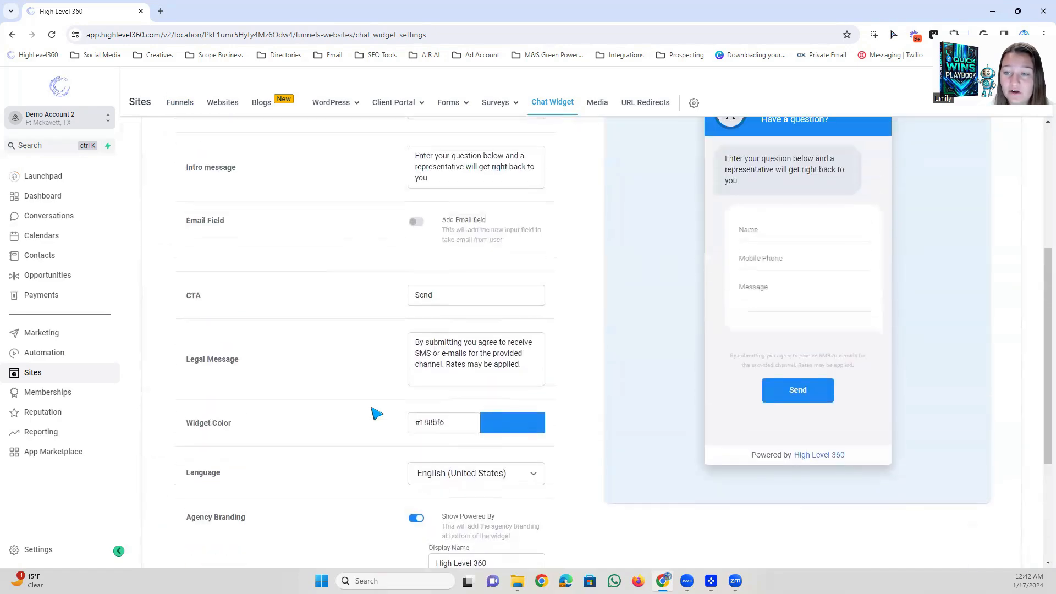
{"action": "scroll", "coordinate": [407, 236], "scroll_direction": "up", "scroll_amount": 2}
{"action": "scroll", "coordinate": [479, 413], "scroll_direction": "down", "scroll_amount": 4}
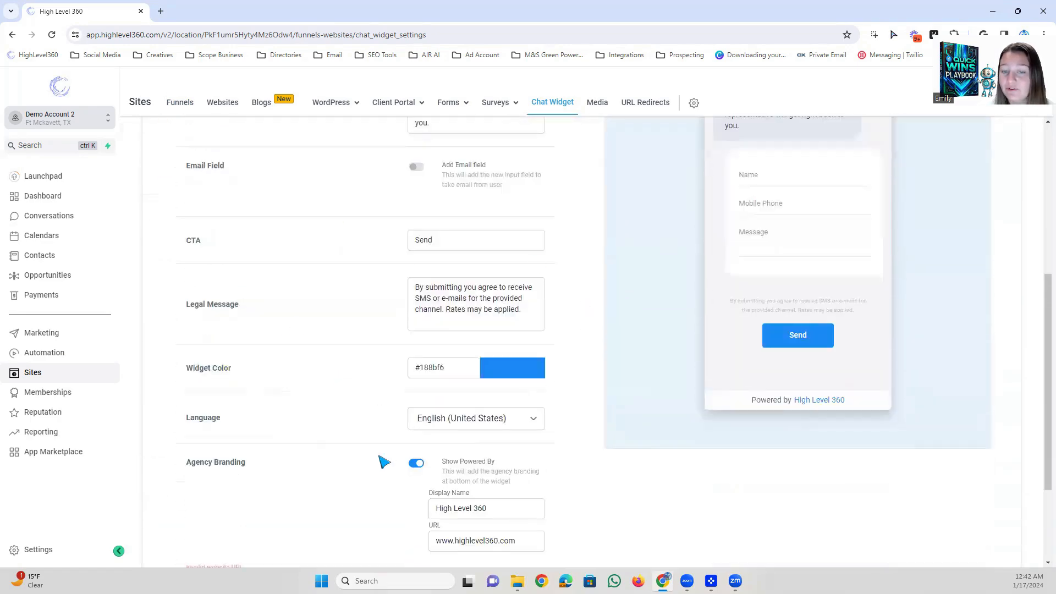
Change the widget window header to "Need Help?".
{"action": "scroll", "coordinate": [590, 398], "scroll_direction": "up", "scroll_amount": 4}
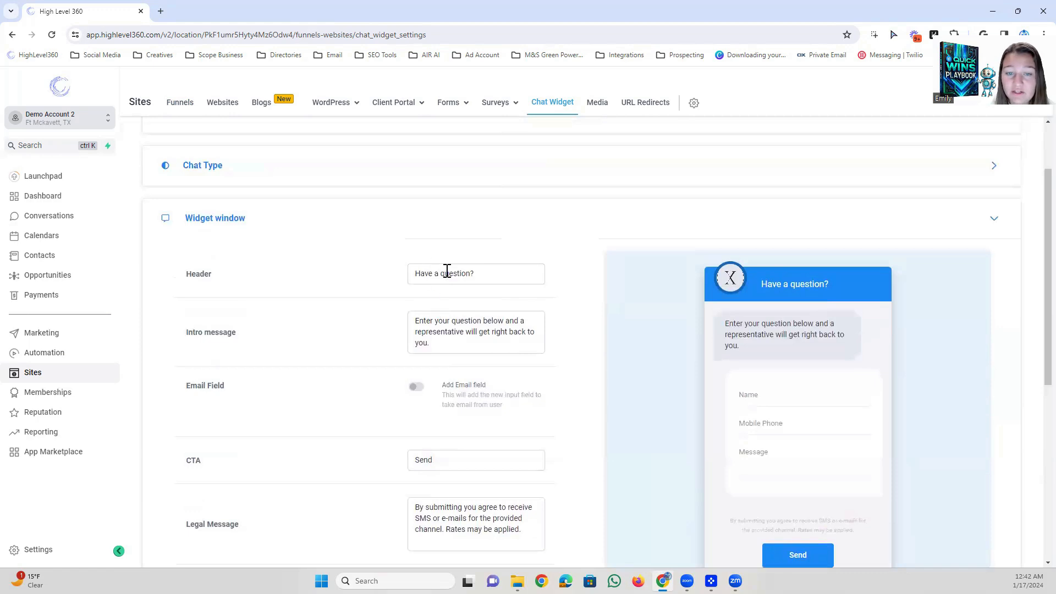
{"action": "left_click", "coordinate": [484, 275]}
{"action": "left_click_drag", "start_coordinate": [505, 273], "coordinate": [418, 273]}
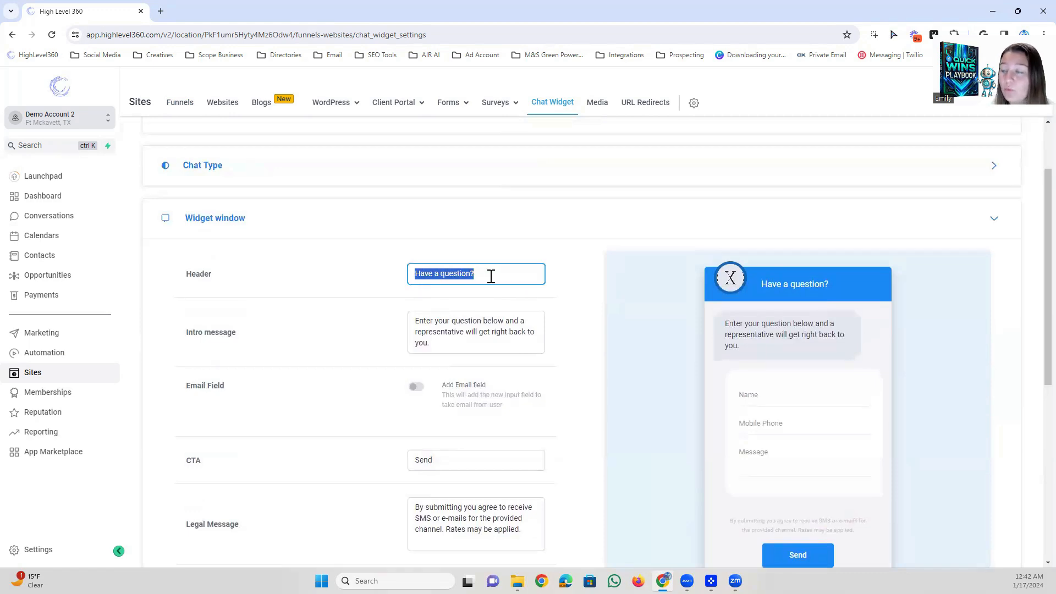
{"action": "left_click", "coordinate": [468, 274]}
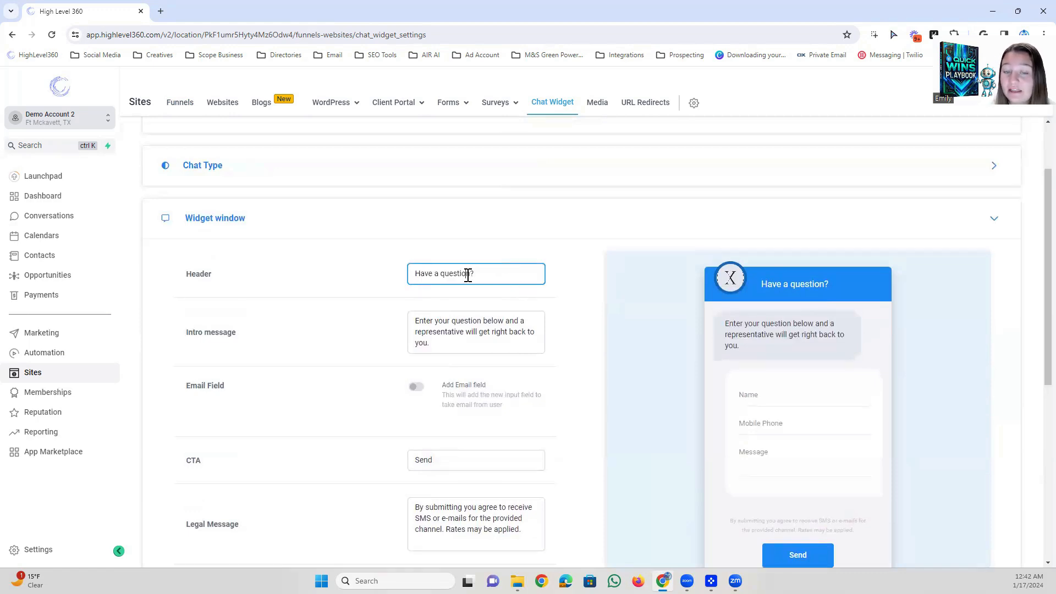
{"action": "mouse_move", "coordinate": [483, 273]}
{"action": "left_mouse_down"}
{"action": "mouse_move", "coordinate": [413, 273]}
{"action": "mouse_move", "coordinate": [467, 274]}
{"action": "left_mouse_up"}
{"action": "left_click", "coordinate": [448, 274]}
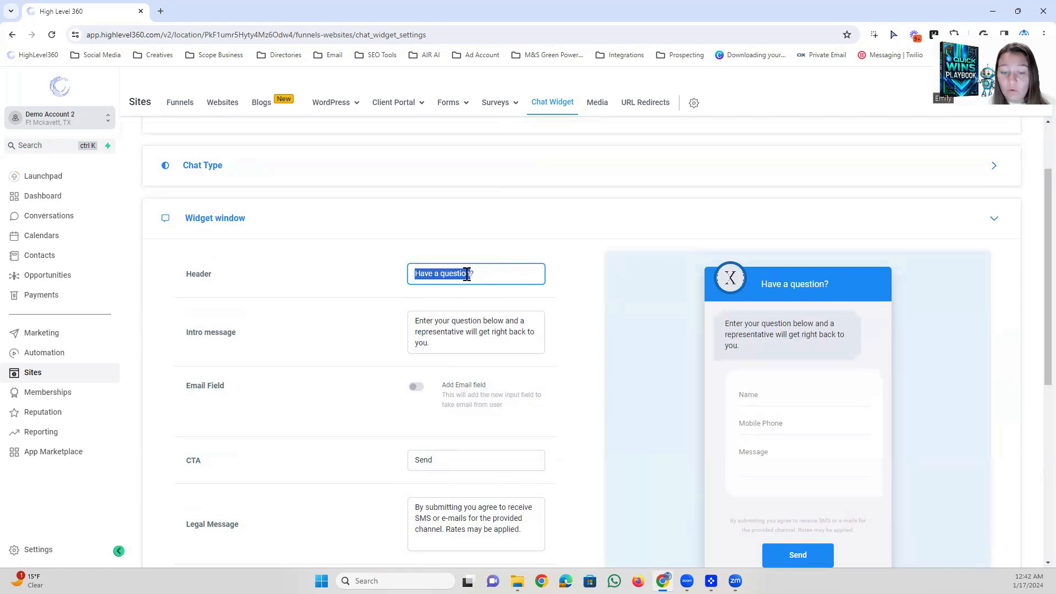
{"action": "type", "text": "Need Help?"}
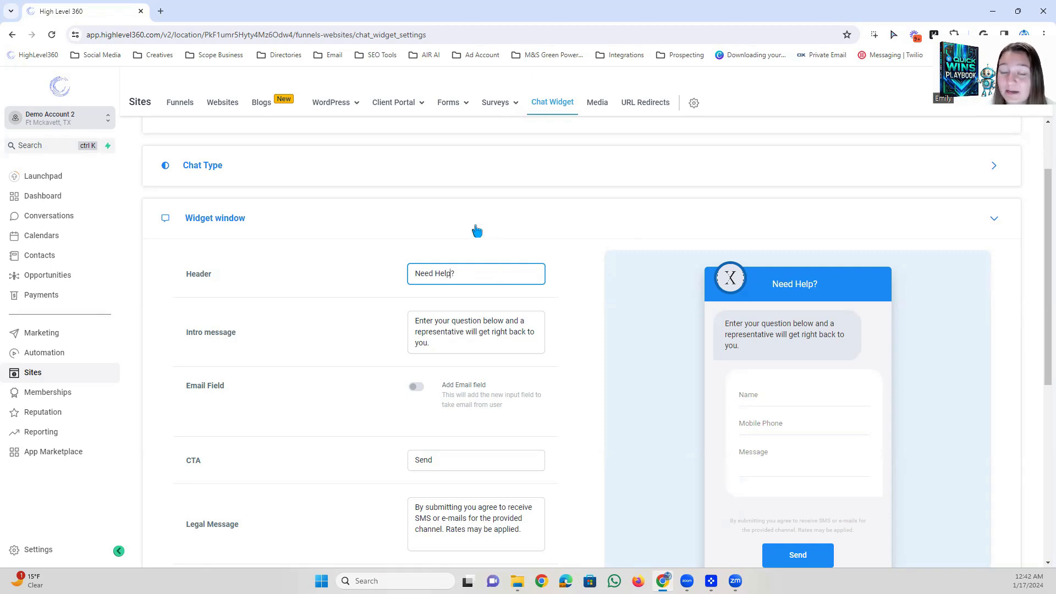
Examine the intro message setting and where its text appears in the widget preview.
{"action": "left_click", "coordinate": [443, 349]}
{"action": "scroll", "coordinate": [443, 350], "scroll_direction": "down", "scroll_amount": 1}
{"action": "left_click_drag", "start_coordinate": [446, 293], "coordinate": [418, 265]}
{"action": "left_click", "coordinate": [432, 265]}
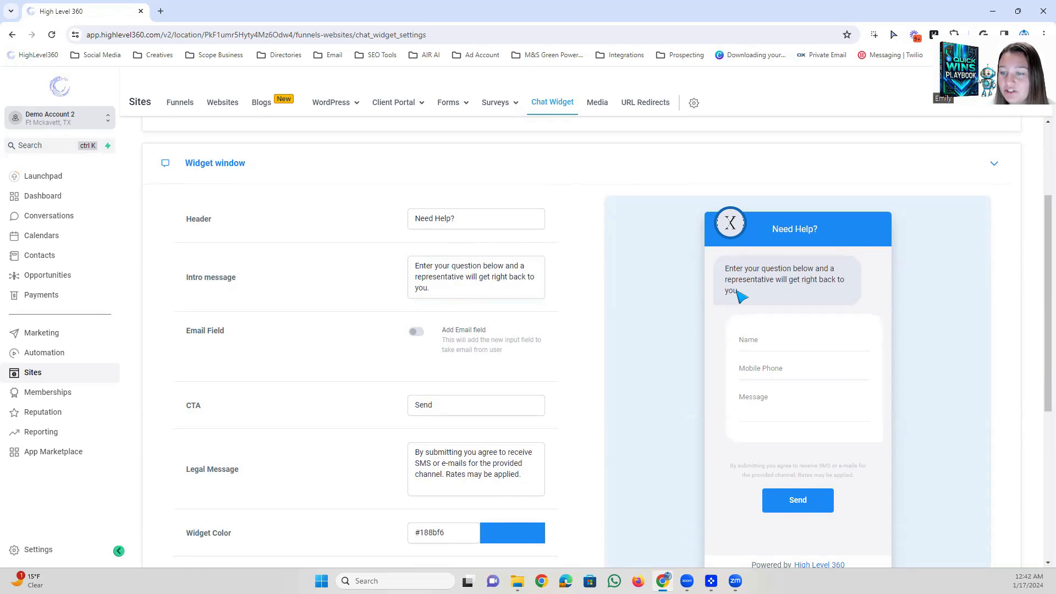
{"action": "left_click_drag", "start_coordinate": [743, 292], "coordinate": [727, 269]}
{"action": "left_click", "coordinate": [753, 277]}
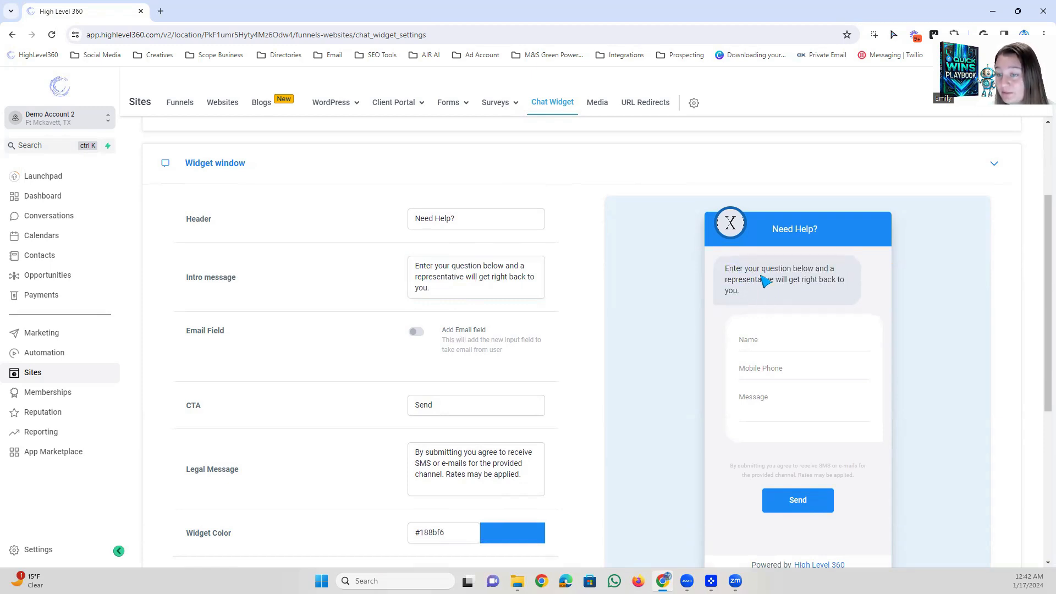
Turn on the Add Email field option and check the E-mail field in the widget preview.
{"action": "scroll", "coordinate": [407, 239], "scroll_direction": "down", "scroll_amount": 2}
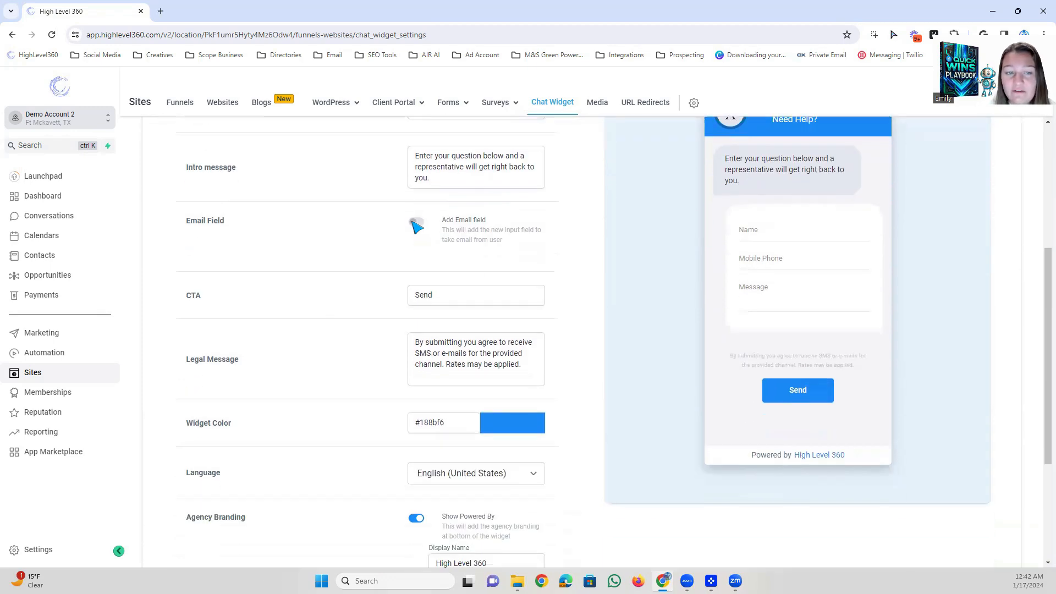
{"action": "left_click", "coordinate": [416, 222]}
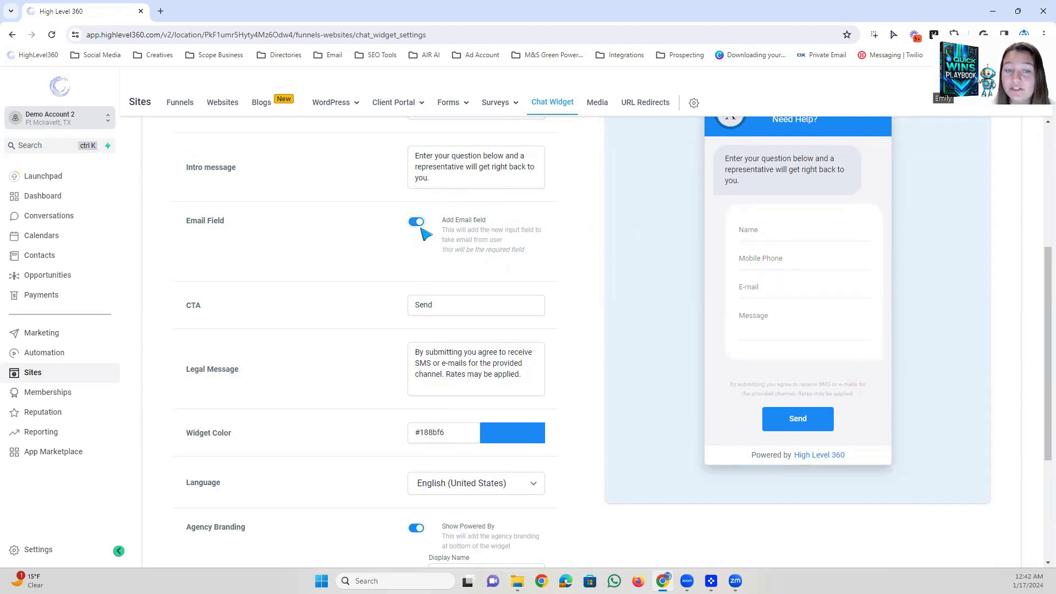
{"action": "left_click", "coordinate": [773, 288]}
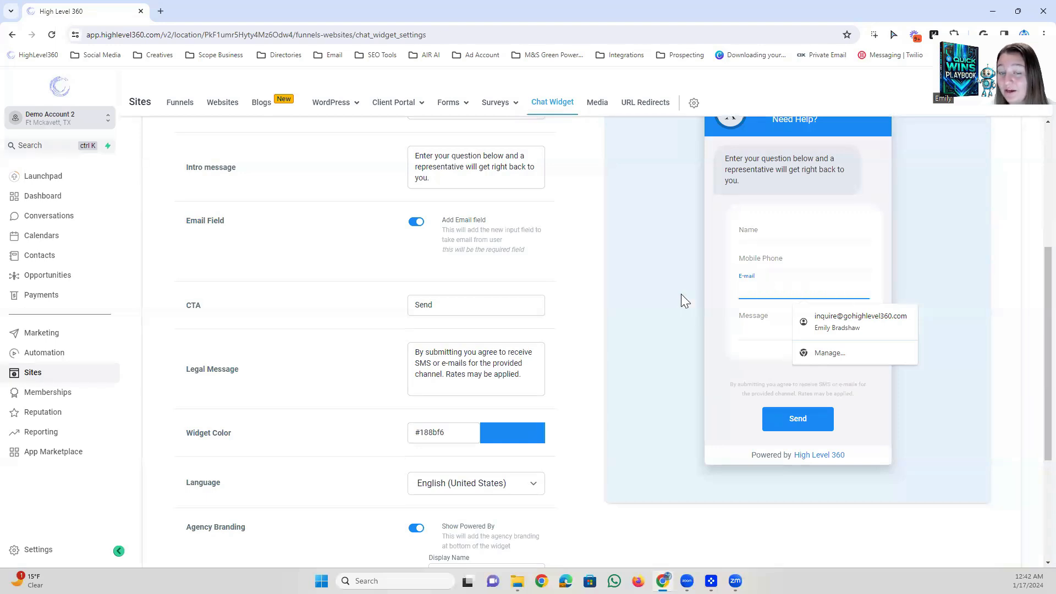
{"action": "left_click", "coordinate": [359, 256]}
{"action": "scroll", "coordinate": [361, 253], "scroll_direction": "down", "scroll_amount": 2}
{"action": "scroll", "coordinate": [330, 259], "scroll_direction": "up", "scroll_amount": 2}
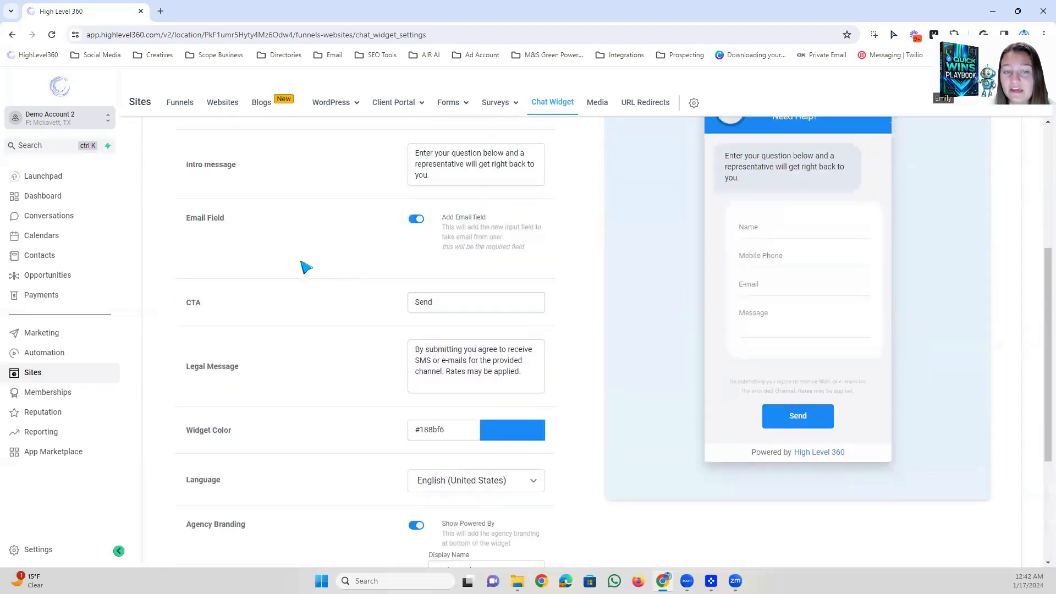
{"action": "scroll", "coordinate": [472, 253], "scroll_direction": "down", "scroll_amount": 1}
{"action": "scroll", "coordinate": [794, 363], "scroll_direction": "up", "scroll_amount": 1}
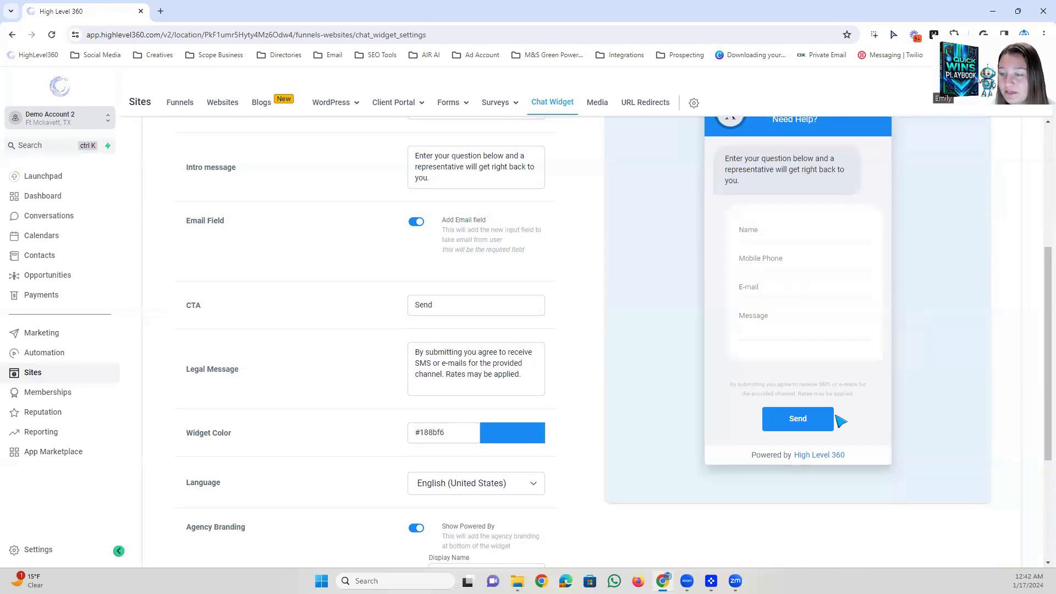
Examine the CTA text and the legal message, comparing both settings with the widget preview.
{"action": "left_click", "coordinate": [451, 302]}
{"action": "double_click", "coordinate": [433, 306]}
{"action": "left_click", "coordinate": [436, 304]}
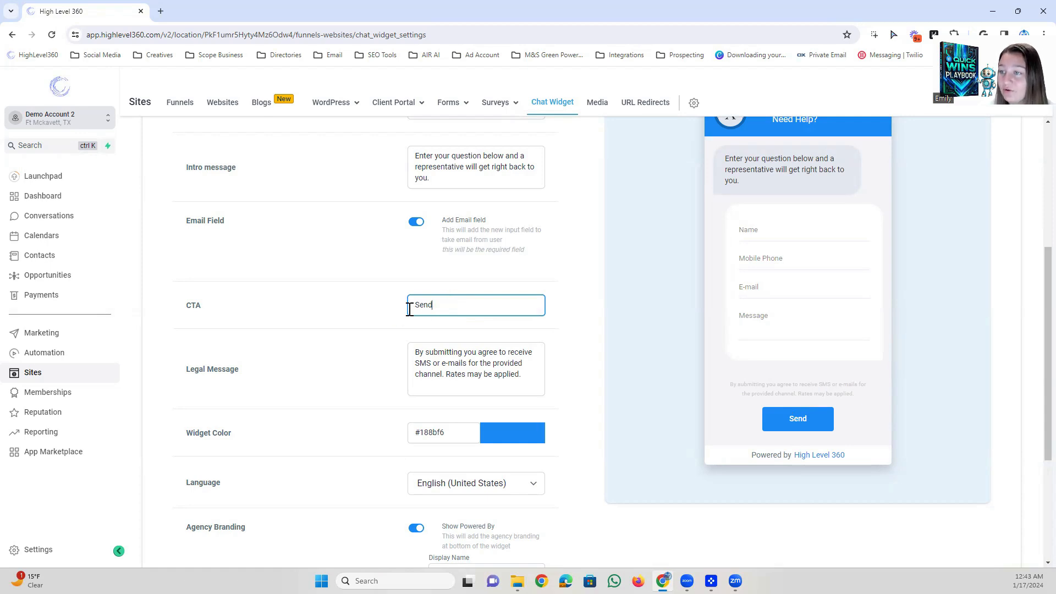
{"action": "scroll", "coordinate": [476, 337], "scroll_direction": "down", "scroll_amount": 1}
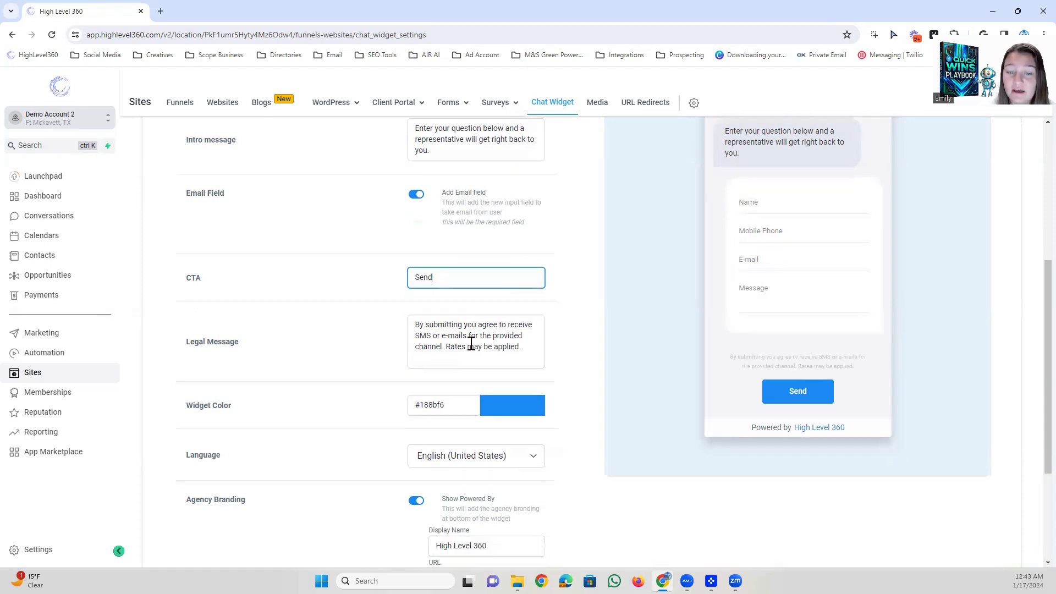
{"action": "scroll", "coordinate": [418, 360], "scroll_direction": "up", "scroll_amount": 1}
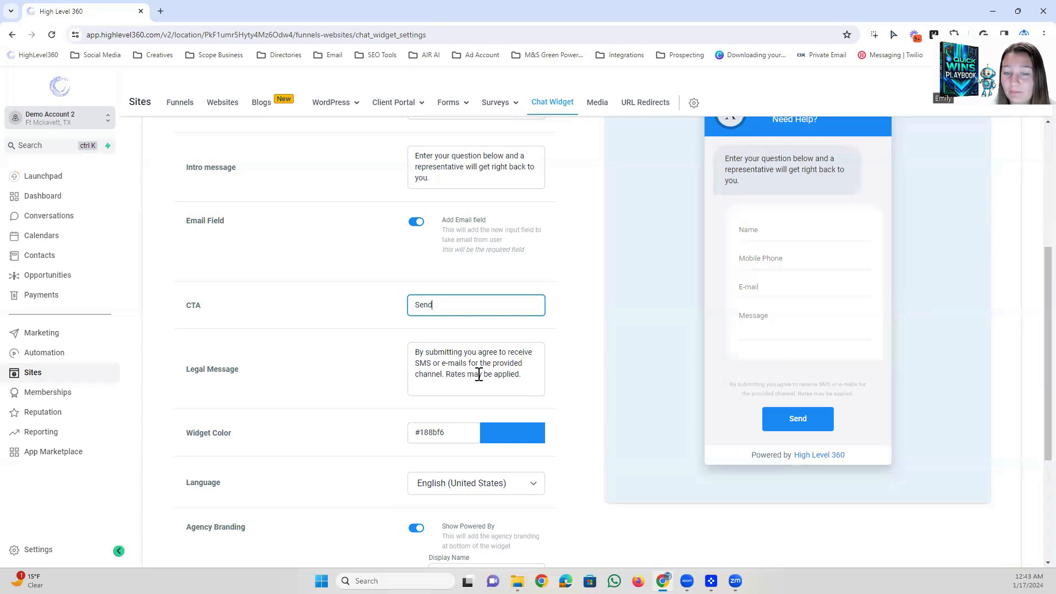
{"action": "left_click", "coordinate": [524, 378]}
{"action": "left_click_drag", "start_coordinate": [732, 385], "coordinate": [872, 395]}
{"action": "left_click", "coordinate": [874, 401]}
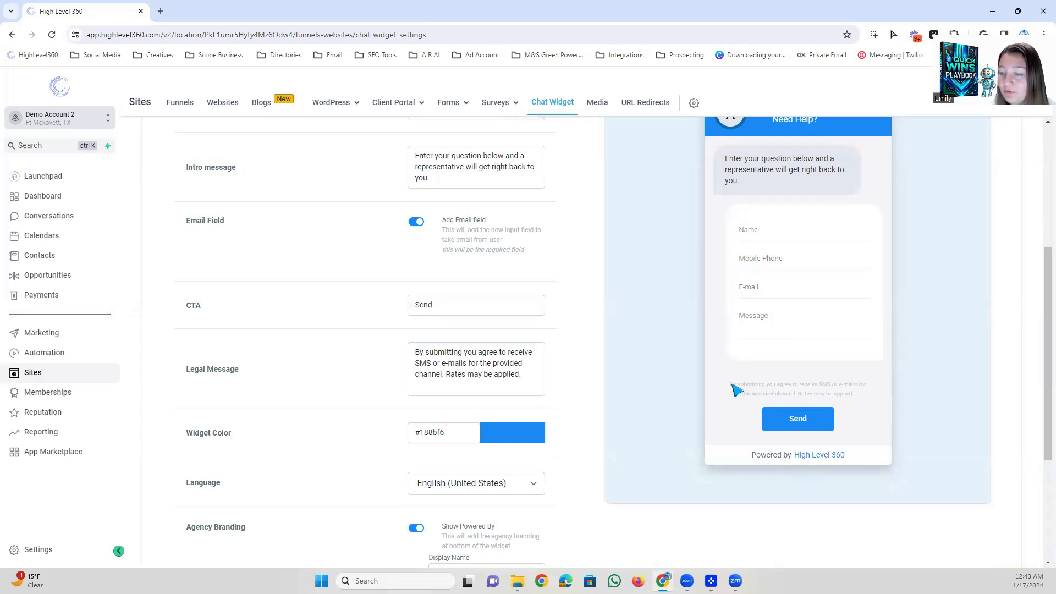
{"action": "left_click_drag", "start_coordinate": [729, 384], "coordinate": [877, 392]}
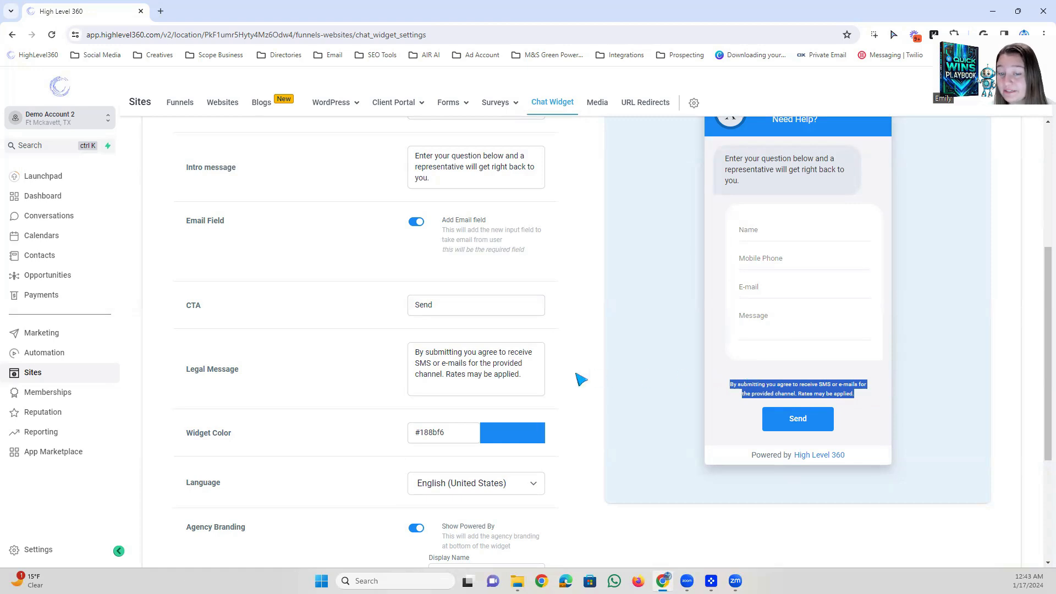
Set the widget color to red, #FF1414.
{"action": "scroll", "coordinate": [497, 380], "scroll_direction": "down", "scroll_amount": 3}
{"action": "scroll", "coordinate": [370, 334], "scroll_direction": "up", "scroll_amount": 2}
{"action": "left_click", "coordinate": [495, 379]}
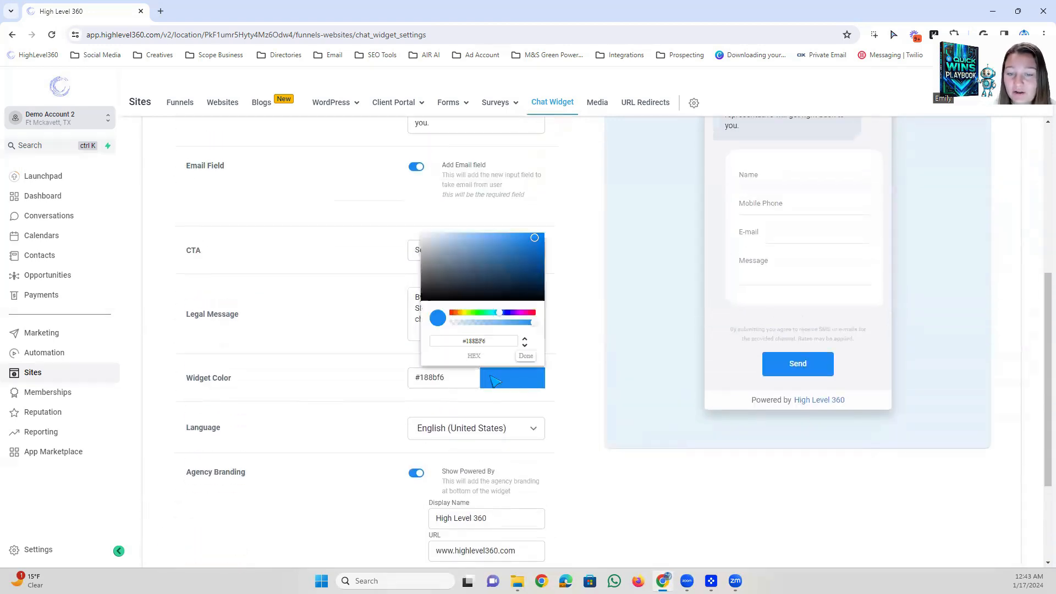
{"action": "mouse_move", "coordinate": [518, 289]}
{"action": "left_mouse_down"}
{"action": "mouse_move", "coordinate": [458, 291]}
{"action": "mouse_move", "coordinate": [417, 256]}
{"action": "mouse_move", "coordinate": [537, 258]}
{"action": "mouse_move", "coordinate": [533, 272]}
{"action": "mouse_move", "coordinate": [535, 246]}
{"action": "mouse_move", "coordinate": [450, 259]}
{"action": "mouse_move", "coordinate": [537, 233]}
{"action": "left_mouse_up"}
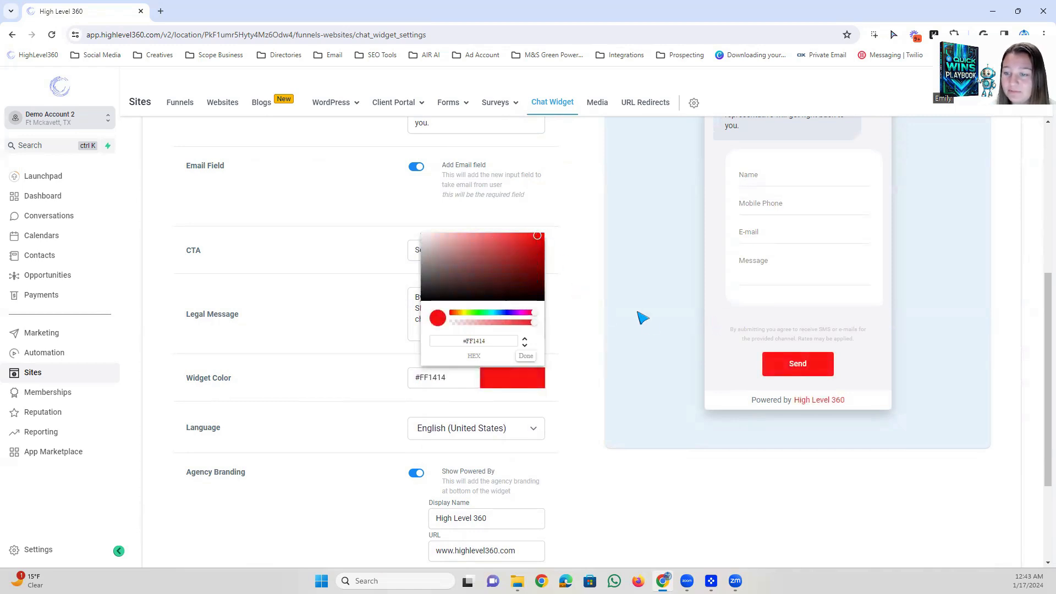
{"action": "left_click", "coordinate": [692, 316]}
Try the location, website and Hungarian (Hungary) options as the widget language, and return it to English (United States).
{"action": "scroll", "coordinate": [570, 401], "scroll_direction": "down", "scroll_amount": 3}
{"action": "left_click", "coordinate": [476, 278]}
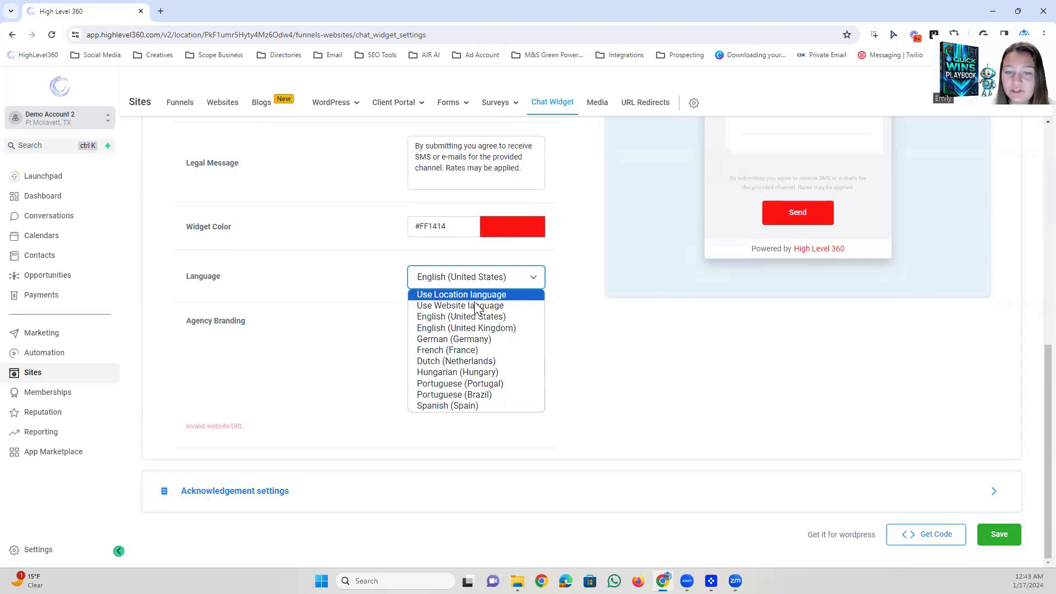
{"action": "left_click", "coordinate": [473, 292]}
{"action": "left_click", "coordinate": [472, 280]}
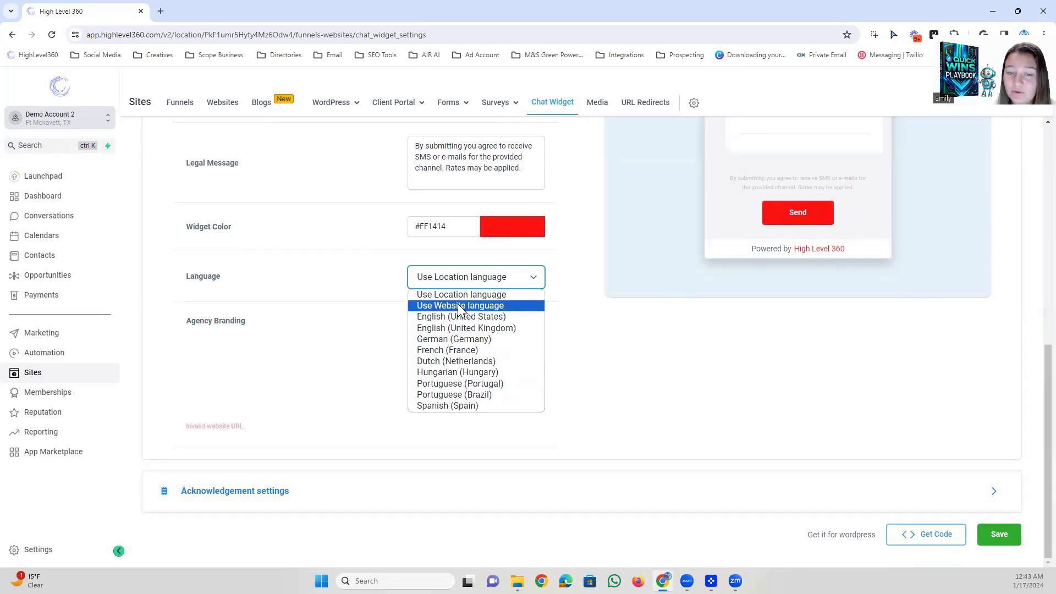
{"action": "left_click", "coordinate": [460, 310]}
{"action": "left_click", "coordinate": [472, 281]}
{"action": "left_click", "coordinate": [471, 282]}
{"action": "left_click", "coordinate": [470, 283]}
{"action": "left_click", "coordinate": [458, 372]}
{"action": "left_click", "coordinate": [476, 387]}
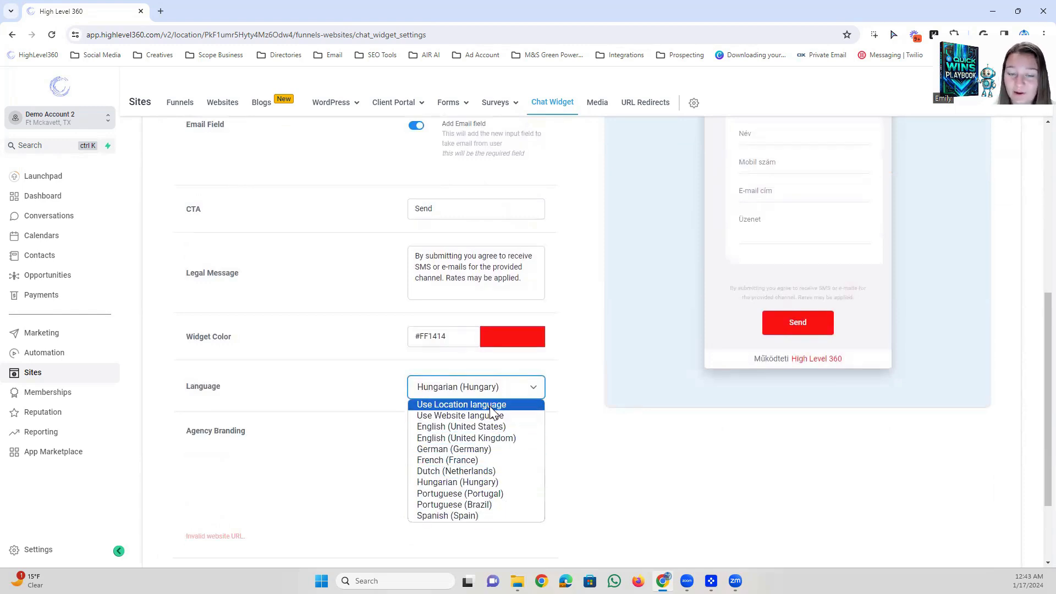
{"action": "left_click", "coordinate": [480, 427]}
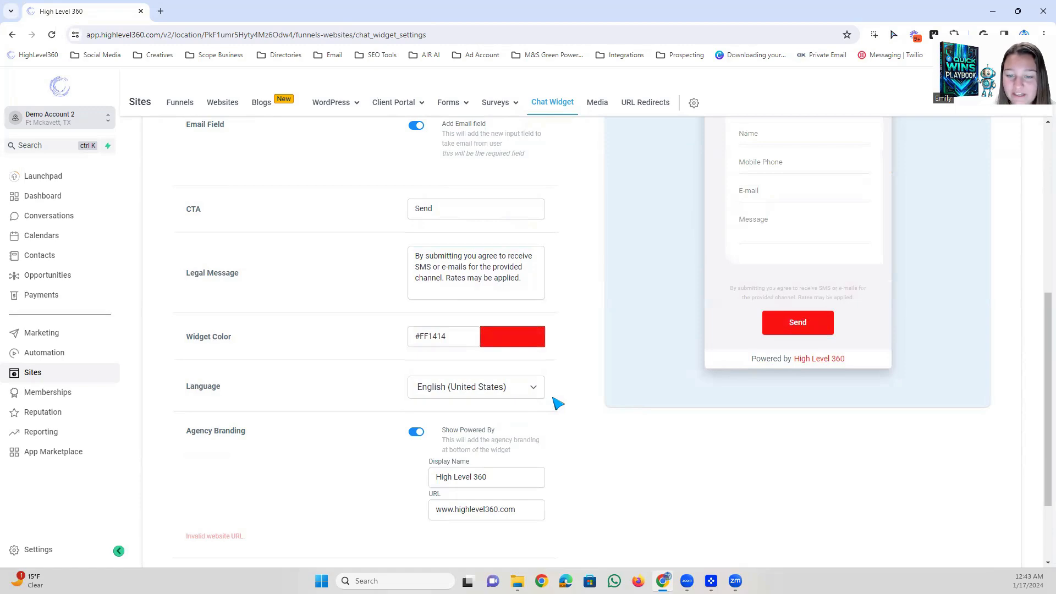
Examine the Agency Branding settings, including the display name and URL fields.
{"action": "scroll", "coordinate": [582, 397], "scroll_direction": "down", "scroll_amount": 2}
{"action": "scroll", "coordinate": [505, 363], "scroll_direction": "up", "scroll_amount": 2}
{"action": "scroll", "coordinate": [505, 386], "scroll_direction": "down", "scroll_amount": 2}
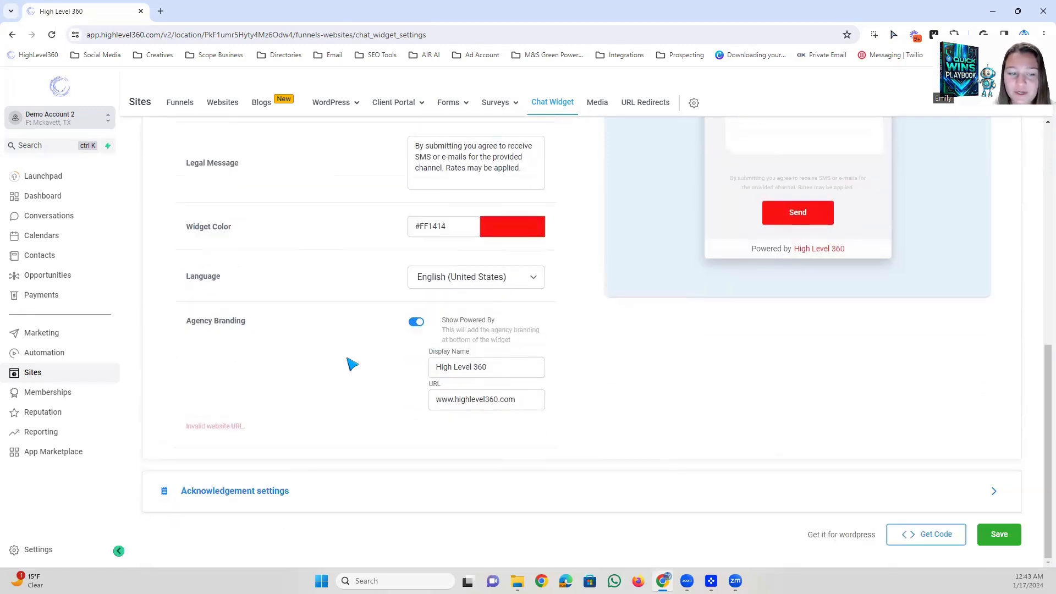
{"action": "left_click_drag", "start_coordinate": [198, 328], "coordinate": [300, 337]}
{"action": "left_click", "coordinate": [275, 328]}
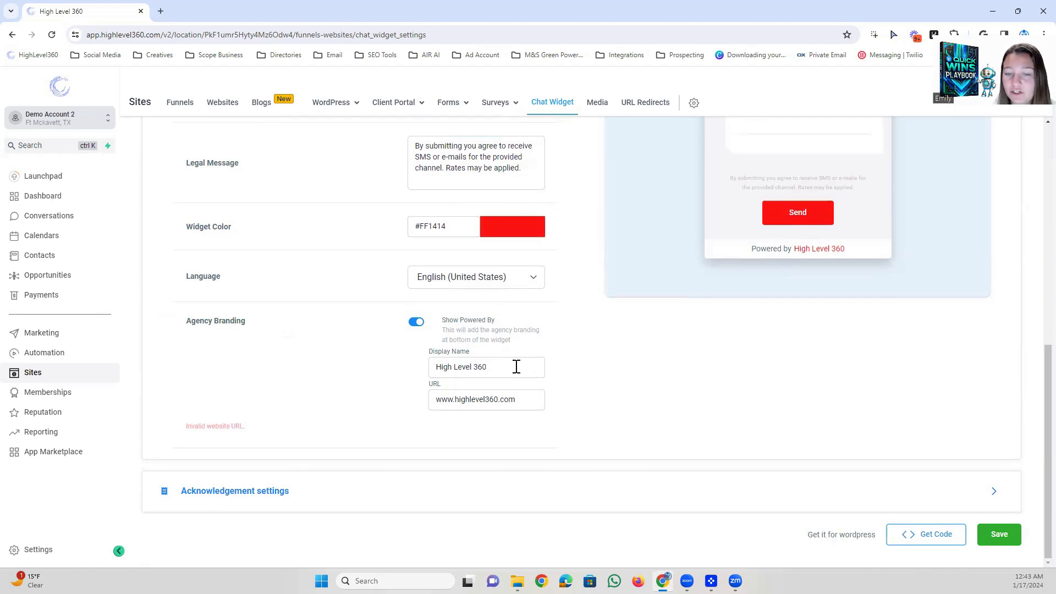
{"action": "left_click_drag", "start_coordinate": [492, 369], "coordinate": [413, 365]}
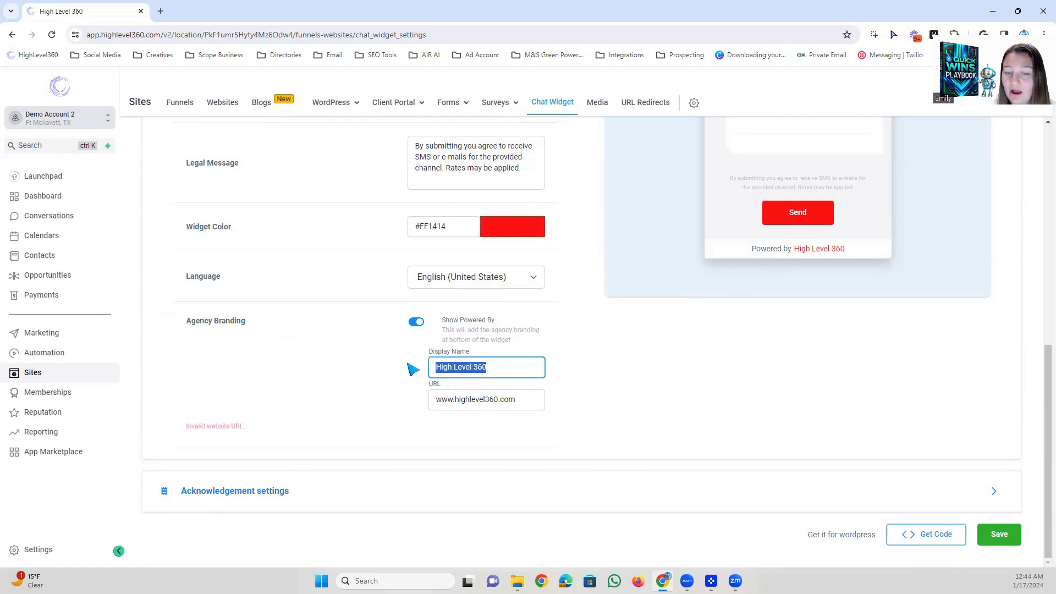
{"action": "left_click", "coordinate": [501, 364]}
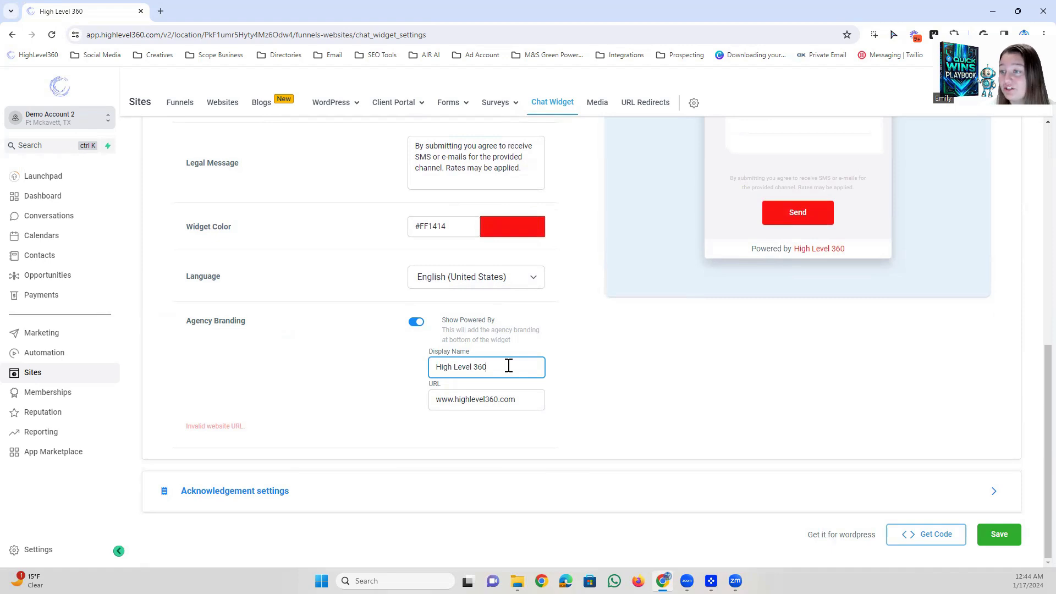
Turn the Show Powered By agency branding off and back on to compare the widget preview.
{"action": "left_click", "coordinate": [417, 323]}
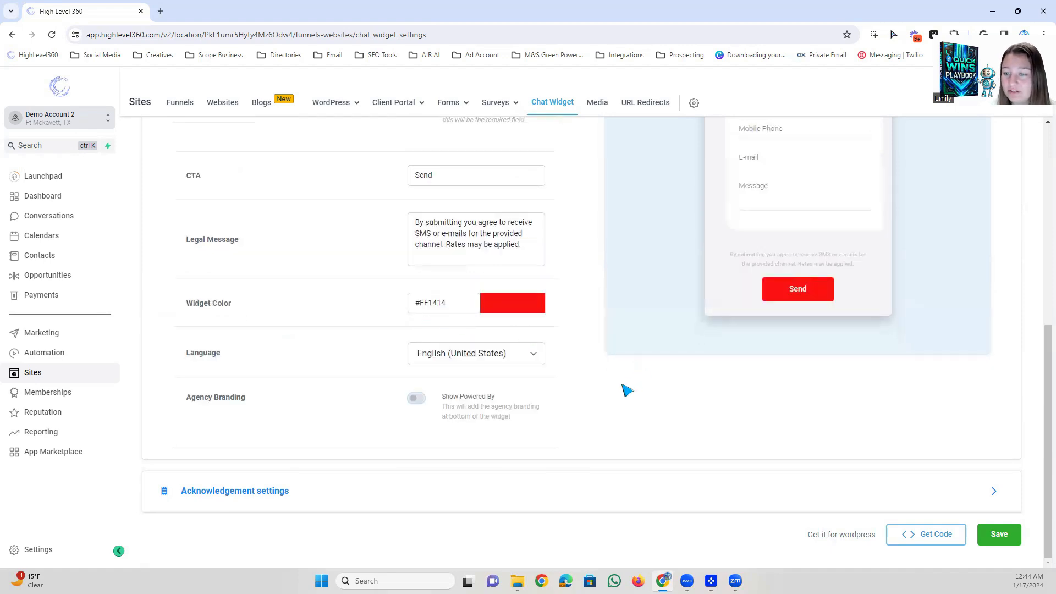
{"action": "scroll", "coordinate": [523, 423], "scroll_direction": "up", "scroll_amount": 1}
{"action": "left_click", "coordinate": [417, 454]}
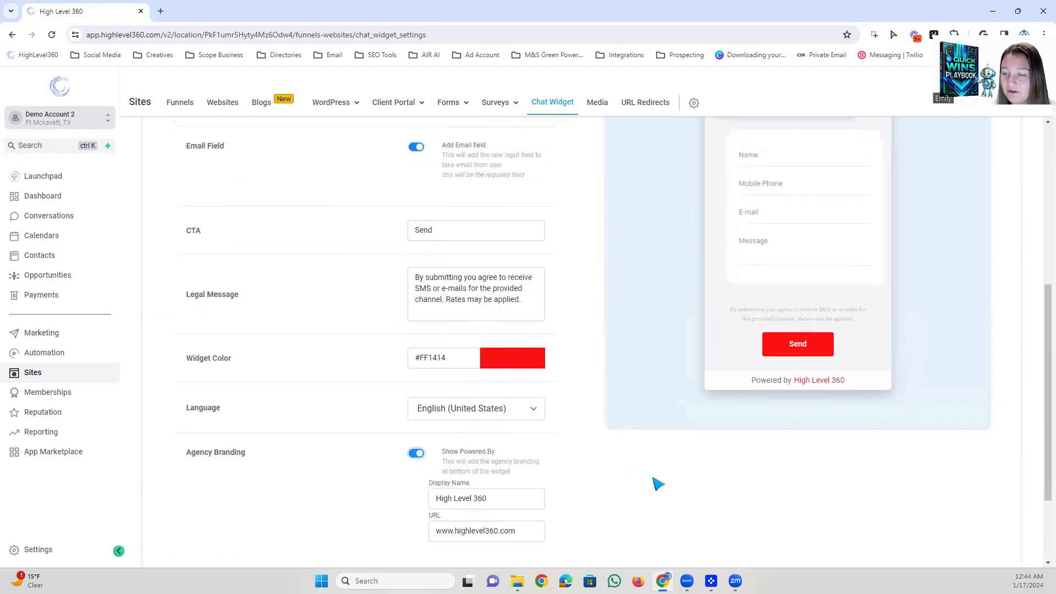
{"action": "scroll", "coordinate": [662, 493], "scroll_direction": "down", "scroll_amount": 3}
Switch the chat type from SMS or Email Chat to Live chat.
{"action": "scroll", "coordinate": [655, 444], "scroll_direction": "up", "scroll_amount": 10}
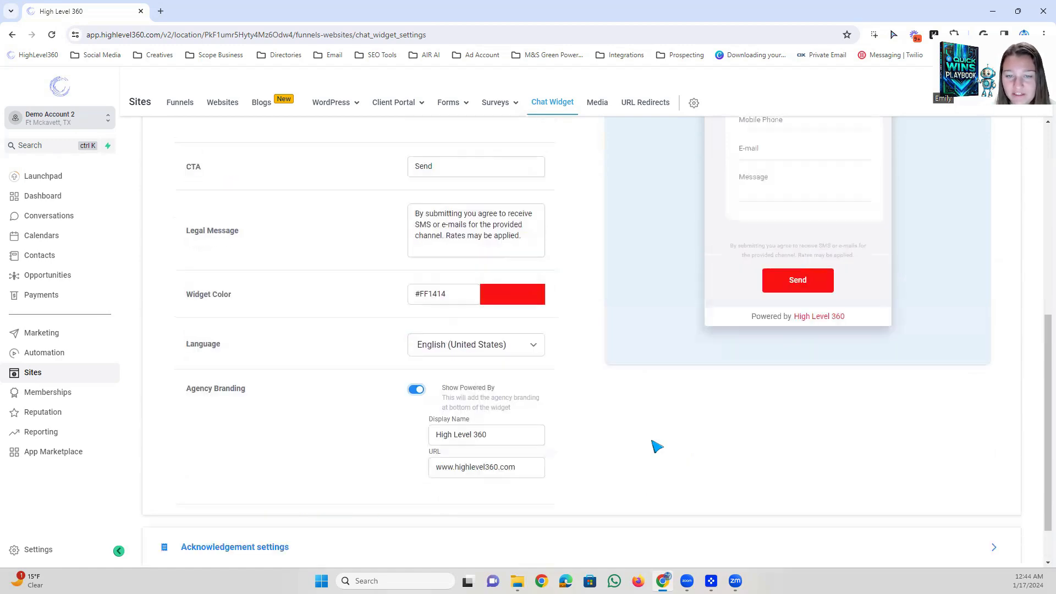
{"action": "left_click", "coordinate": [220, 250]}
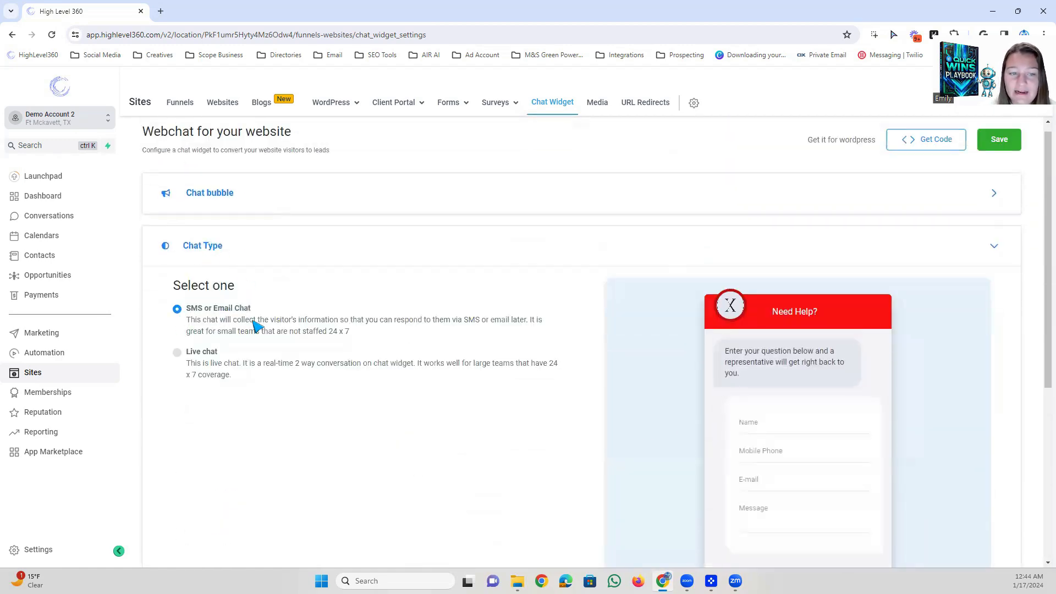
{"action": "left_click", "coordinate": [177, 352]}
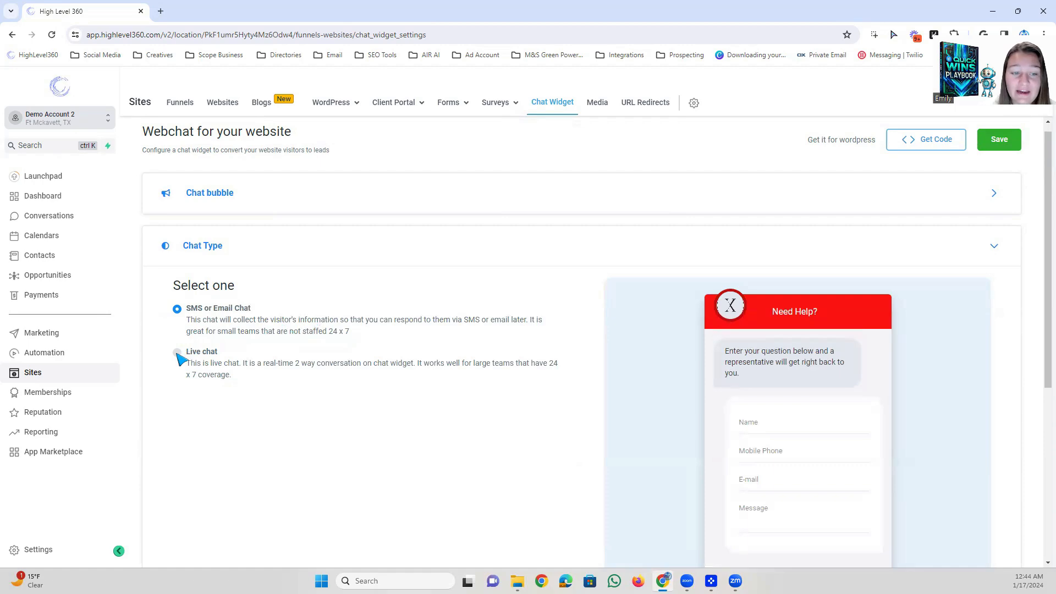
Open the Widget window settings for live chat and examine the live chat message, fallback and inactivity fields.
{"action": "scroll", "coordinate": [334, 352], "scroll_direction": "down", "scroll_amount": 4}
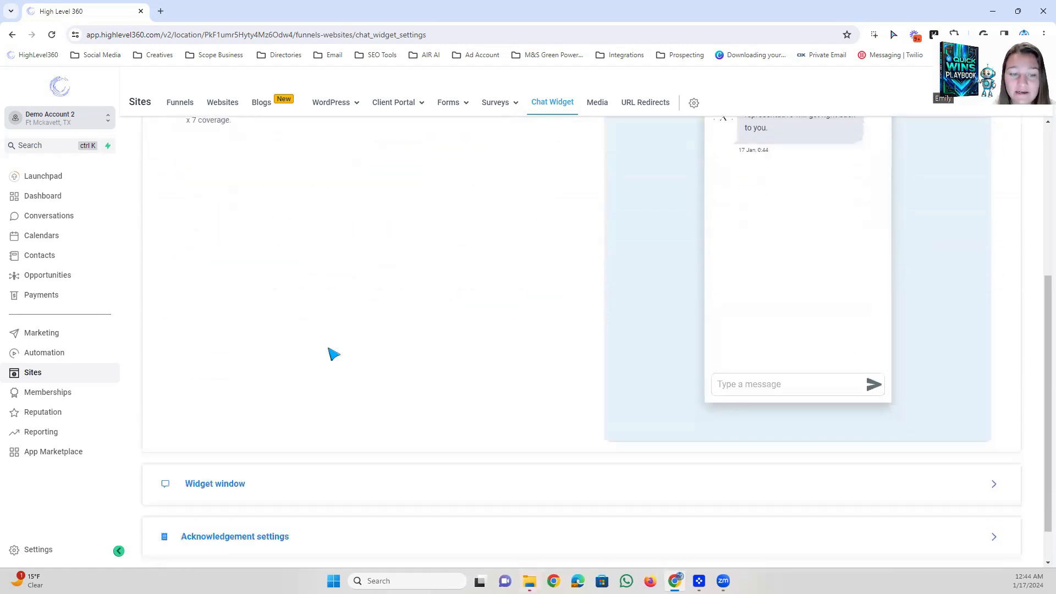
{"action": "left_click", "coordinate": [212, 440]}
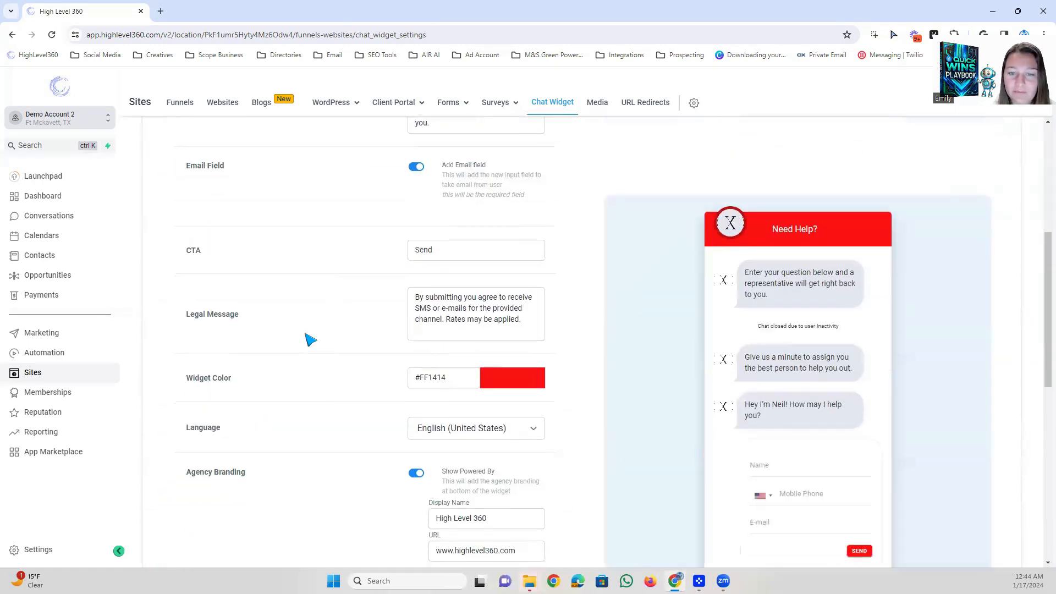
{"action": "scroll", "coordinate": [366, 341], "scroll_direction": "down", "scroll_amount": 4}
{"action": "scroll", "coordinate": [363, 351], "scroll_direction": "down", "scroll_amount": 6}
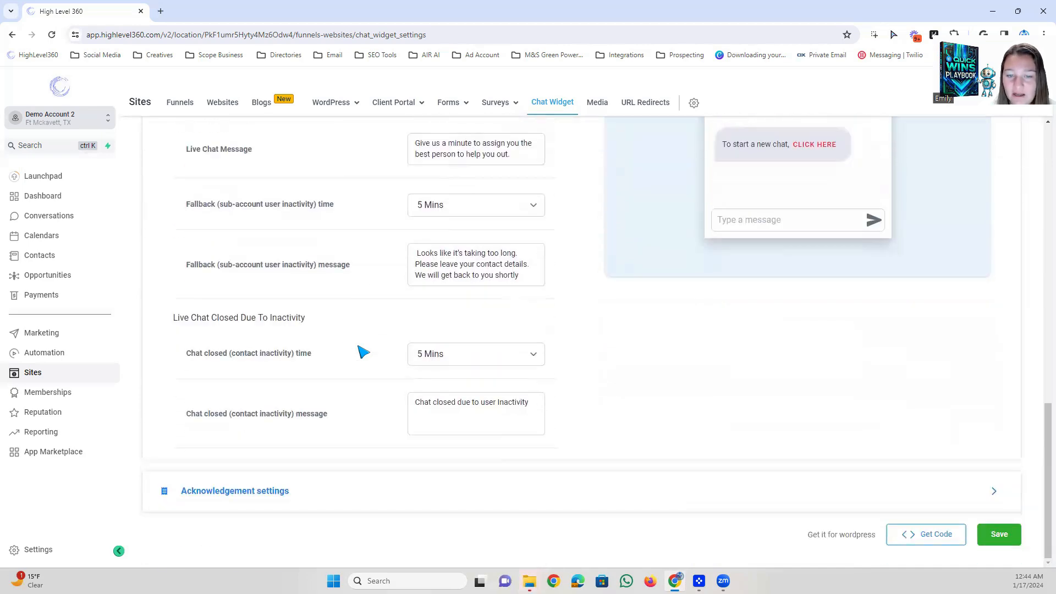
Examine the Header and Intro message fields of the Widget window and compare them with the live chat preview.
{"action": "scroll", "coordinate": [365, 308], "scroll_direction": "up", "scroll_amount": 7}
{"action": "scroll", "coordinate": [503, 374], "scroll_direction": "up", "scroll_amount": 7}
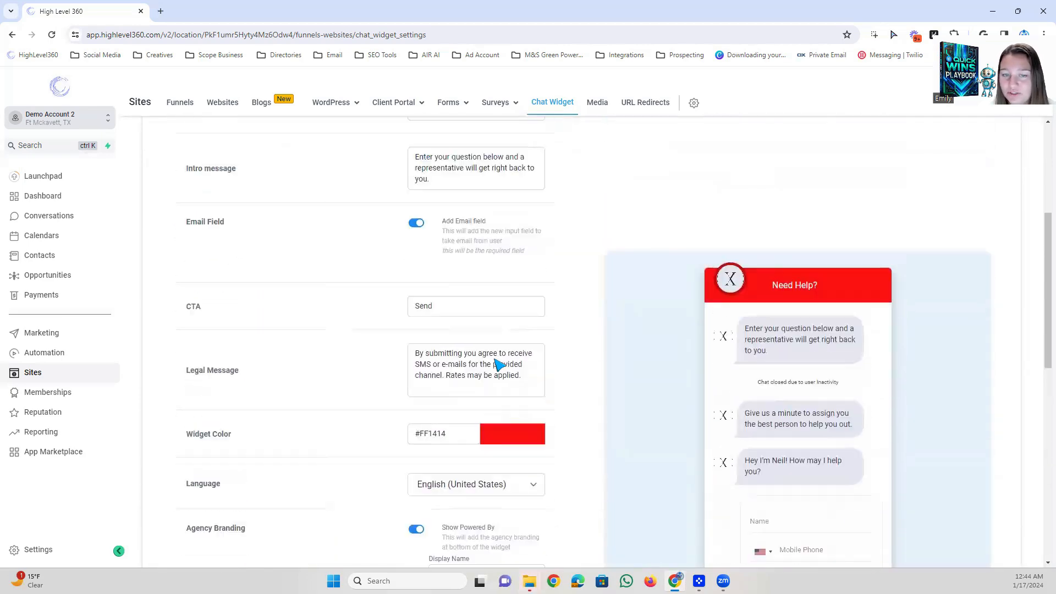
{"action": "scroll", "coordinate": [484, 275], "scroll_direction": "down", "scroll_amount": 1}
{"action": "left_click_drag", "start_coordinate": [484, 223], "coordinate": [386, 225]}
{"action": "left_click_drag", "start_coordinate": [820, 389], "coordinate": [775, 400]}
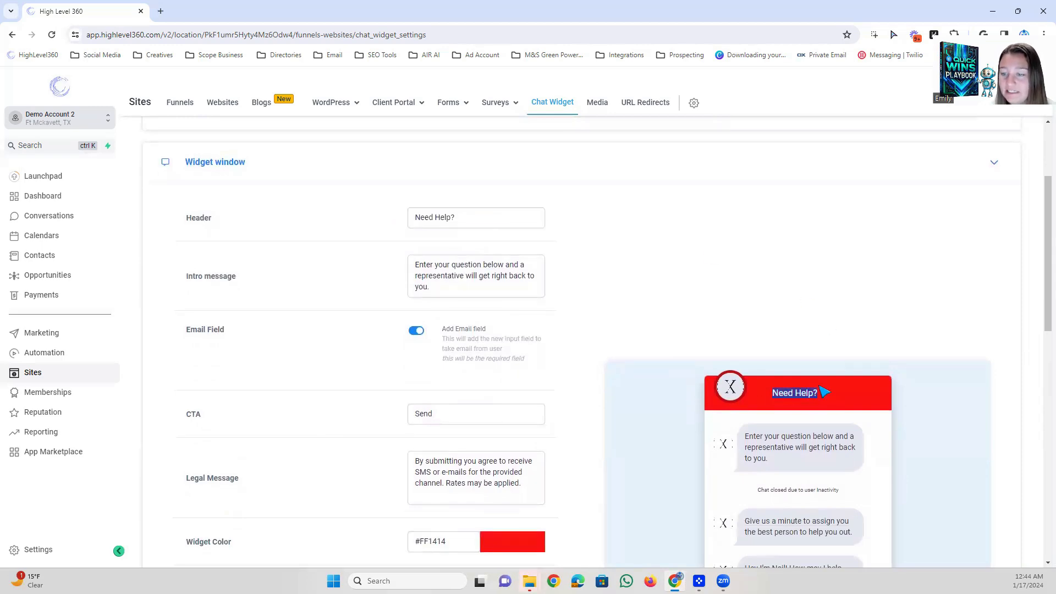
{"action": "left_click", "coordinate": [484, 294]}
Turn the Add Email field option off and back on to compare the contact form in the widget preview.
{"action": "scroll", "coordinate": [501, 286], "scroll_direction": "down", "scroll_amount": 2}
{"action": "left_click", "coordinate": [421, 167]}
{"action": "left_click", "coordinate": [417, 166]}
{"action": "left_click", "coordinate": [472, 174]}
{"action": "left_click", "coordinate": [417, 166]}
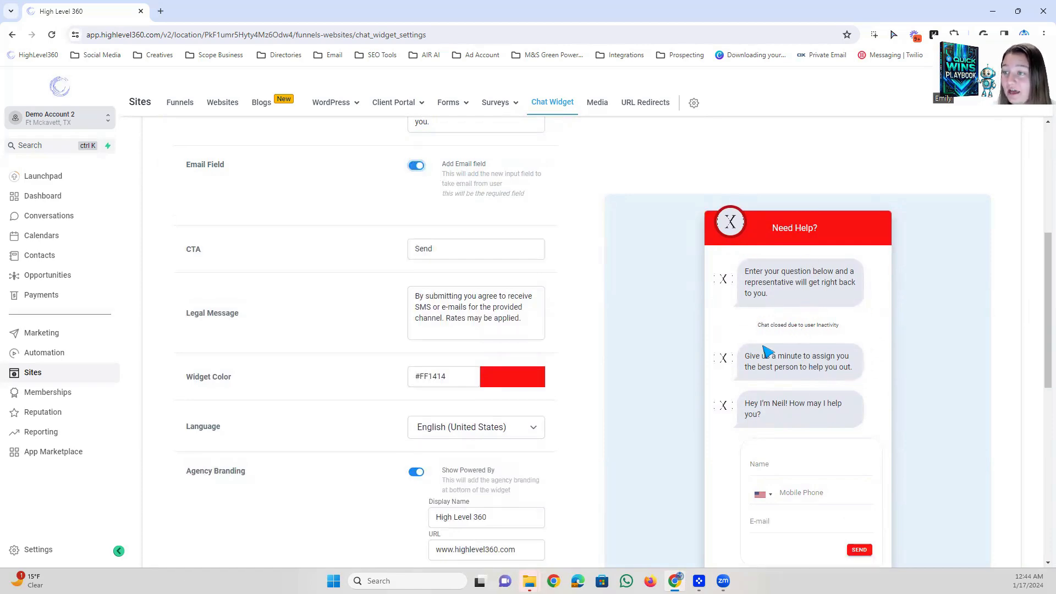
Turn off the Show Powered By option under Agency Branding for the live chat widget.
{"action": "scroll", "coordinate": [434, 345], "scroll_direction": "down", "scroll_amount": 7}
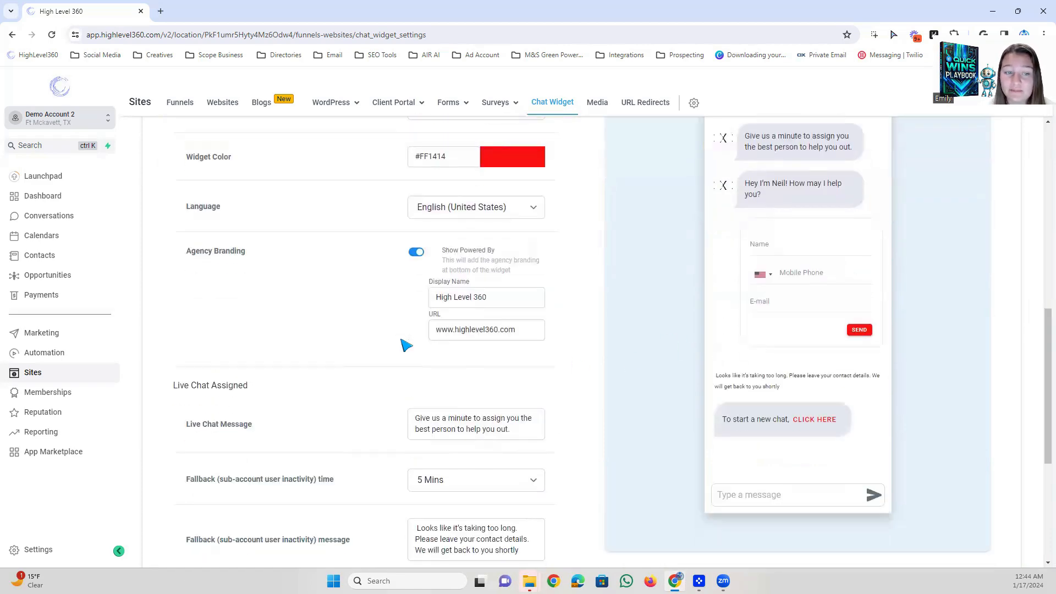
{"action": "scroll", "coordinate": [385, 325], "scroll_direction": "up", "scroll_amount": 5}
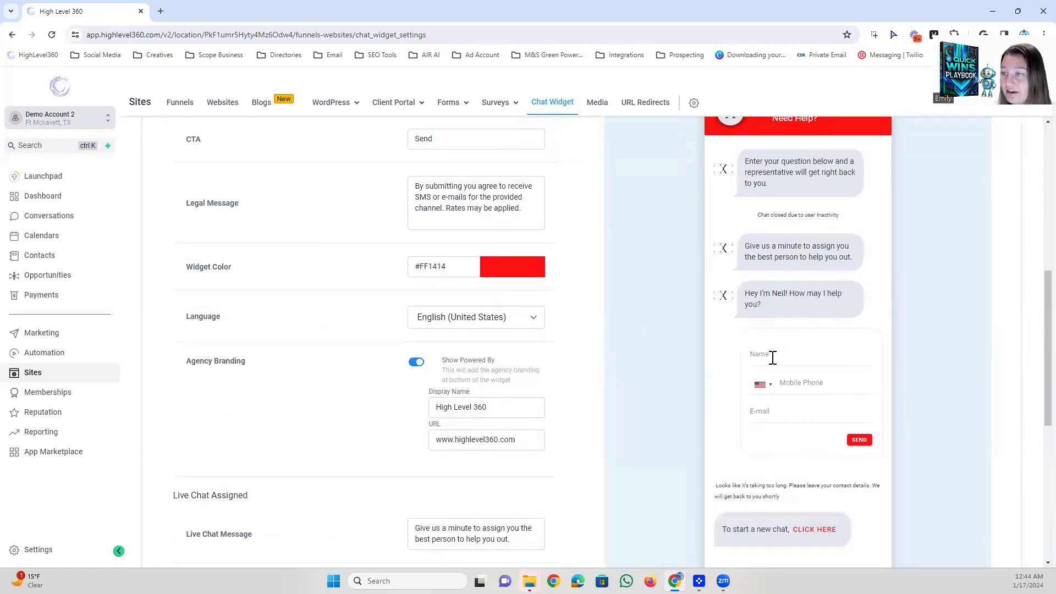
{"action": "scroll", "coordinate": [757, 374], "scroll_direction": "down", "scroll_amount": 1}
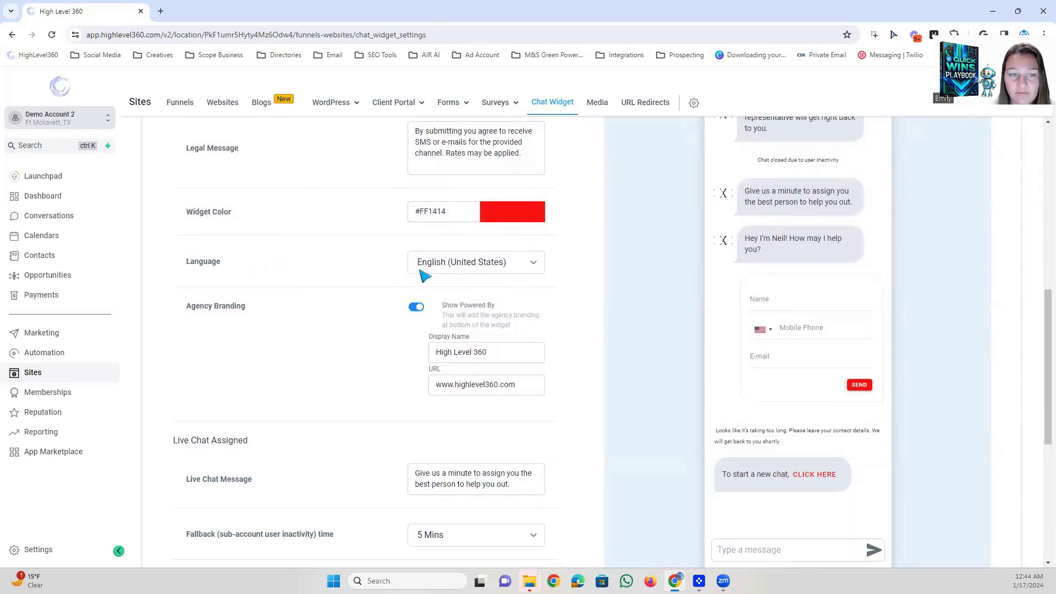
{"action": "scroll", "coordinate": [474, 330], "scroll_direction": "down", "scroll_amount": 2}
{"action": "left_click", "coordinate": [418, 198]}
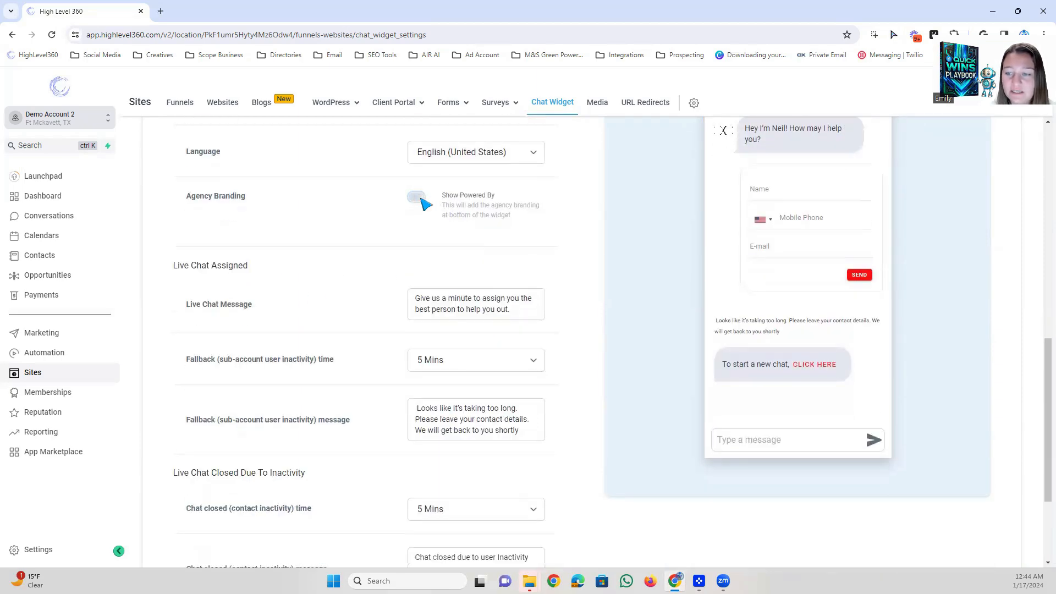
Examine the Live Chat Assigned settings and compare the Live Chat Message text with its bubble in the widget preview.
{"action": "scroll", "coordinate": [418, 215], "scroll_direction": "down", "scroll_amount": 1}
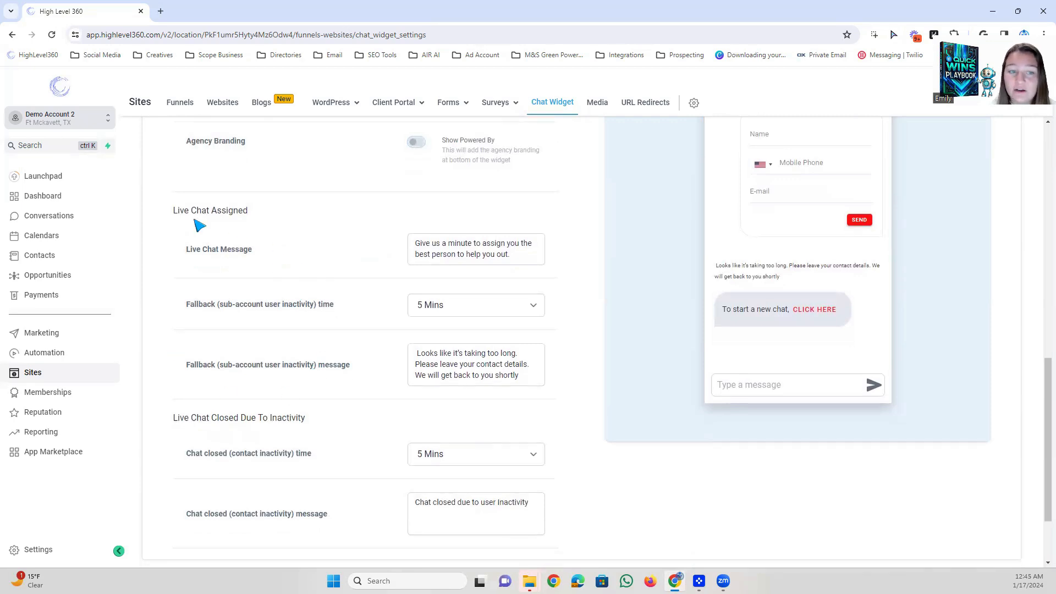
{"action": "scroll", "coordinate": [308, 253], "scroll_direction": "down", "scroll_amount": 1}
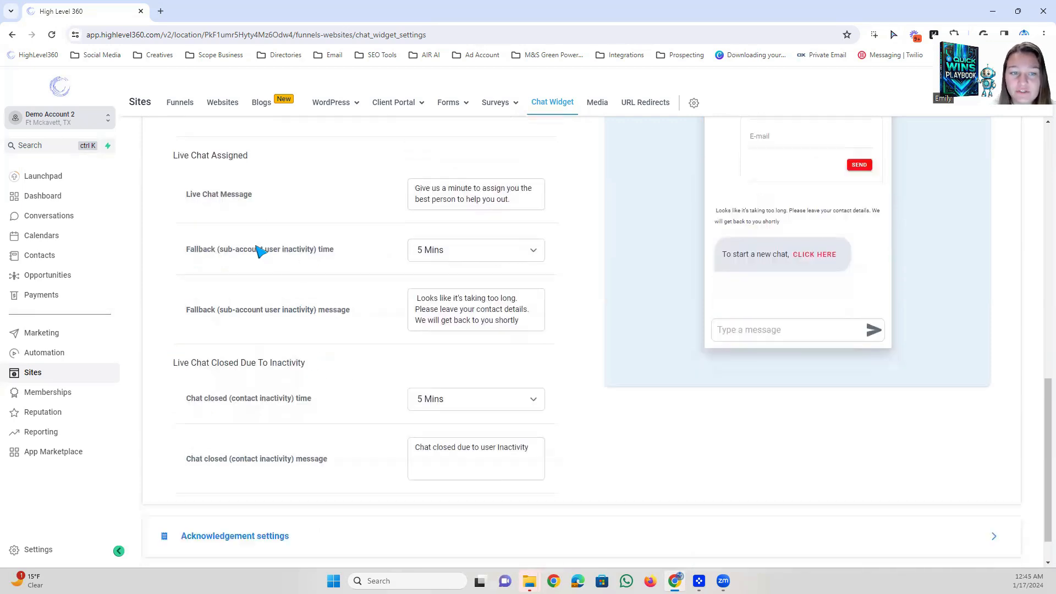
{"action": "scroll", "coordinate": [322, 266], "scroll_direction": "up", "scroll_amount": 2}
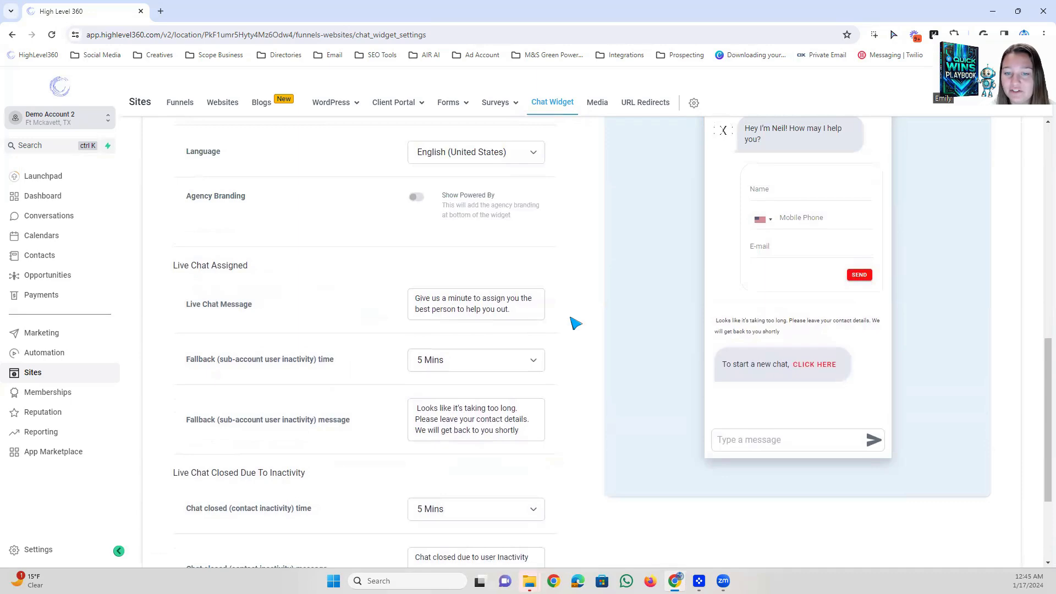
{"action": "scroll", "coordinate": [575, 324], "scroll_direction": "up", "scroll_amount": 4}
{"action": "scroll", "coordinate": [761, 262], "scroll_direction": "down", "scroll_amount": 1}
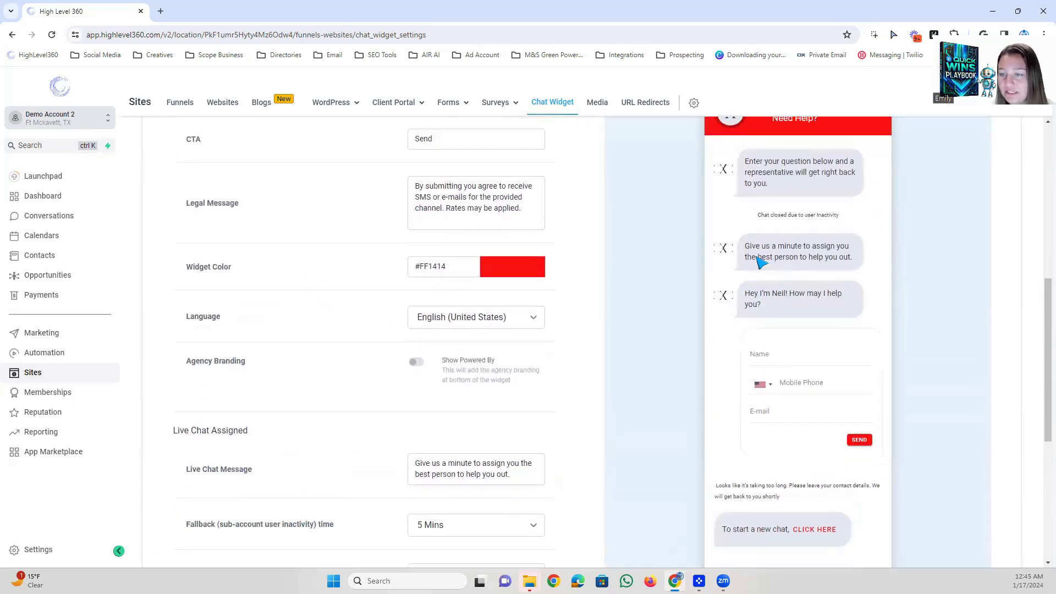
{"action": "left_click_drag", "start_coordinate": [746, 248], "coordinate": [862, 267]}
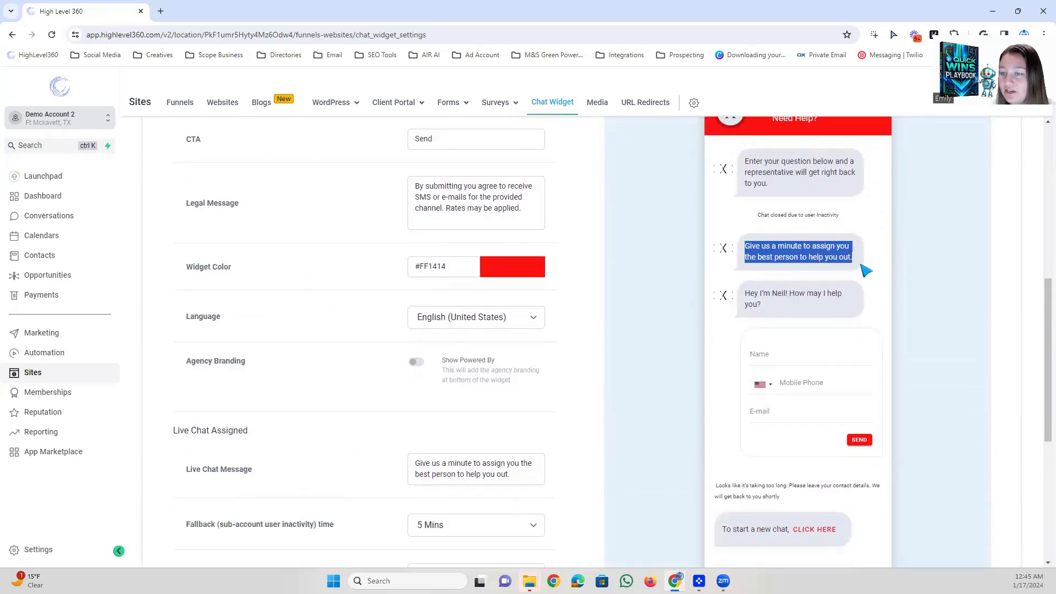
{"action": "scroll", "coordinate": [512, 371], "scroll_direction": "down", "scroll_amount": 2}
{"action": "left_click_drag", "start_coordinate": [512, 368], "coordinate": [404, 353]}
{"action": "left_click", "coordinate": [481, 355]}
{"action": "scroll", "coordinate": [517, 344], "scroll_direction": "down", "scroll_amount": 1}
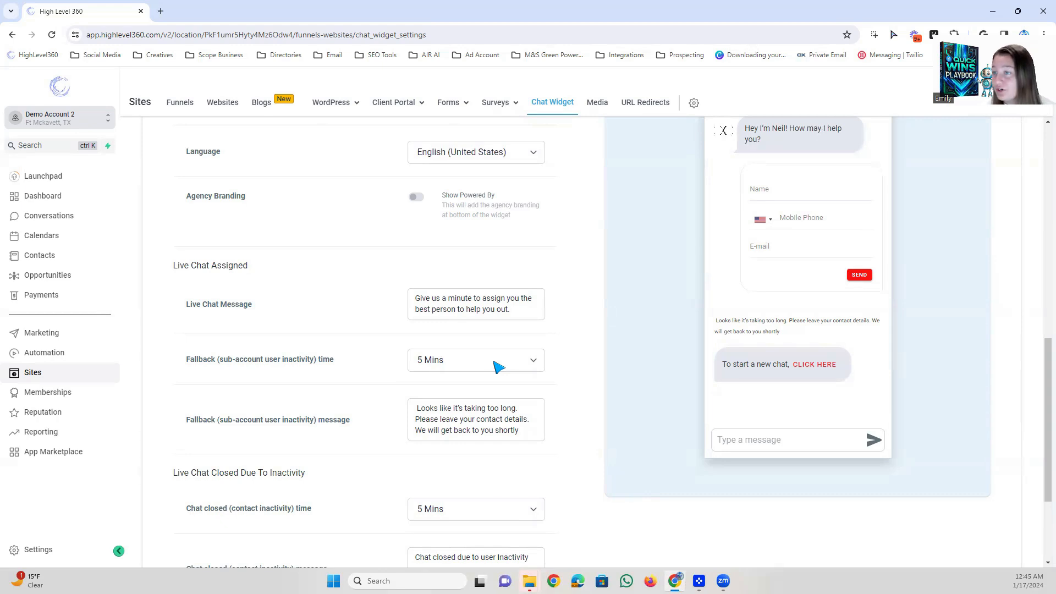
Examine the fallback message for sub-account user inactivity and match its text with the contact form section of the preview.
{"action": "scroll", "coordinate": [497, 366], "scroll_direction": "down", "scroll_amount": 1}
{"action": "left_click_drag", "start_coordinate": [354, 365], "coordinate": [160, 369]}
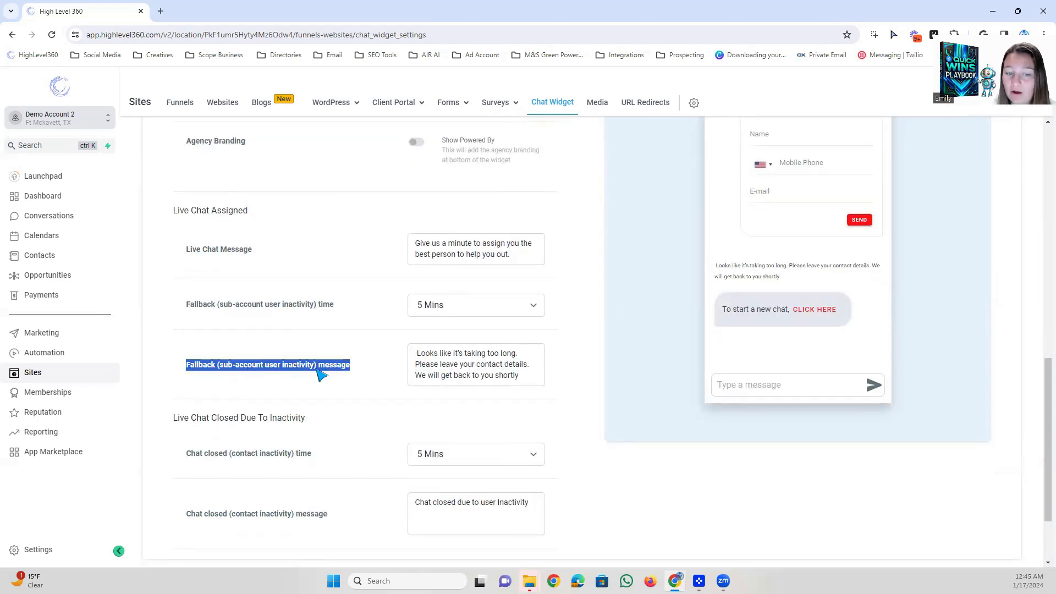
{"action": "scroll", "coordinate": [521, 384], "scroll_direction": "up", "scroll_amount": 1}
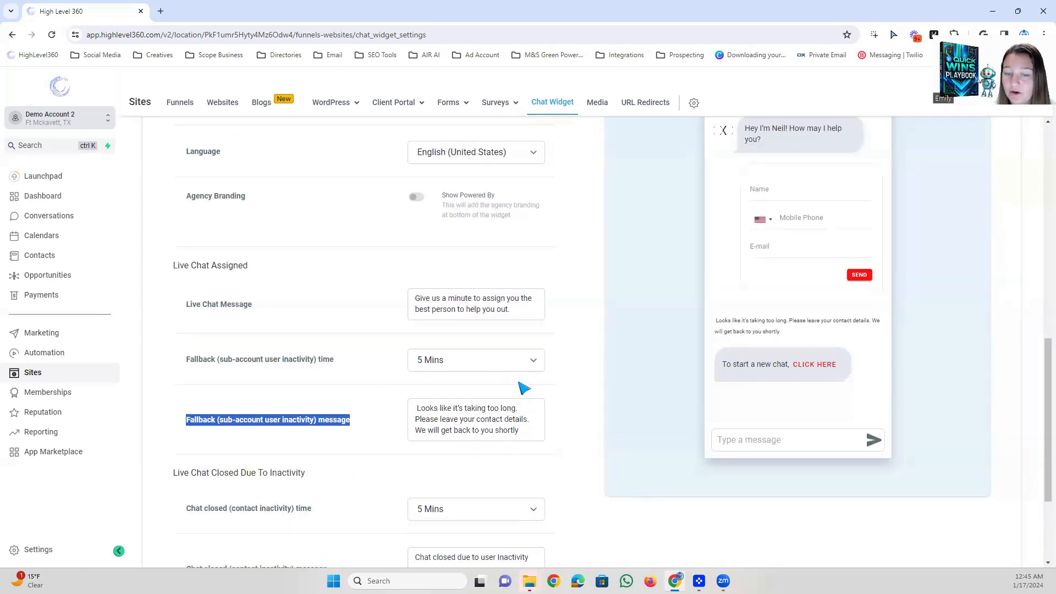
{"action": "scroll", "coordinate": [776, 308], "scroll_direction": "up", "scroll_amount": 3}
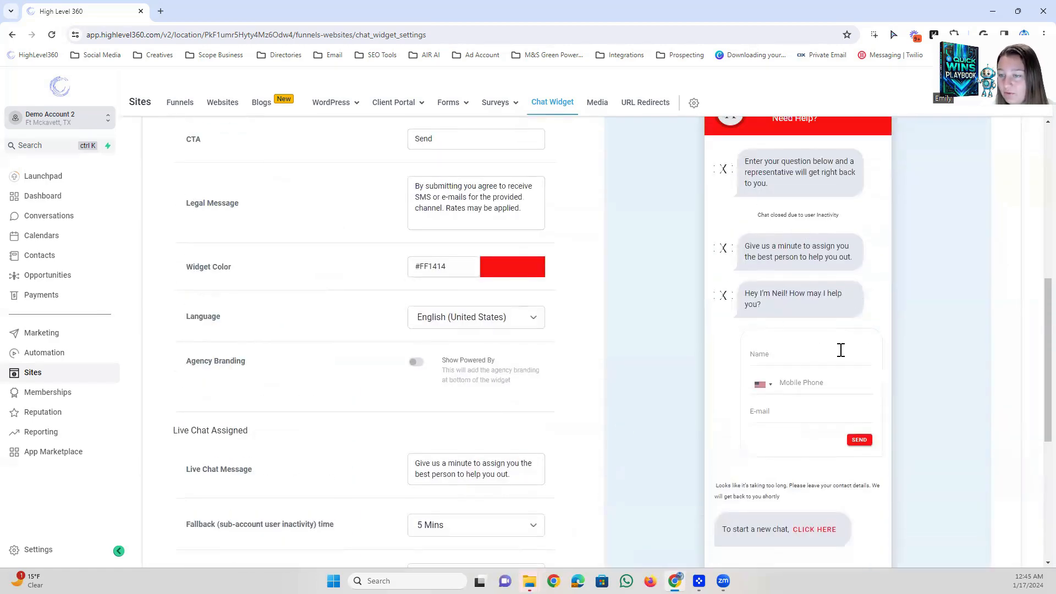
{"action": "scroll", "coordinate": [835, 351], "scroll_direction": "down", "scroll_amount": 3}
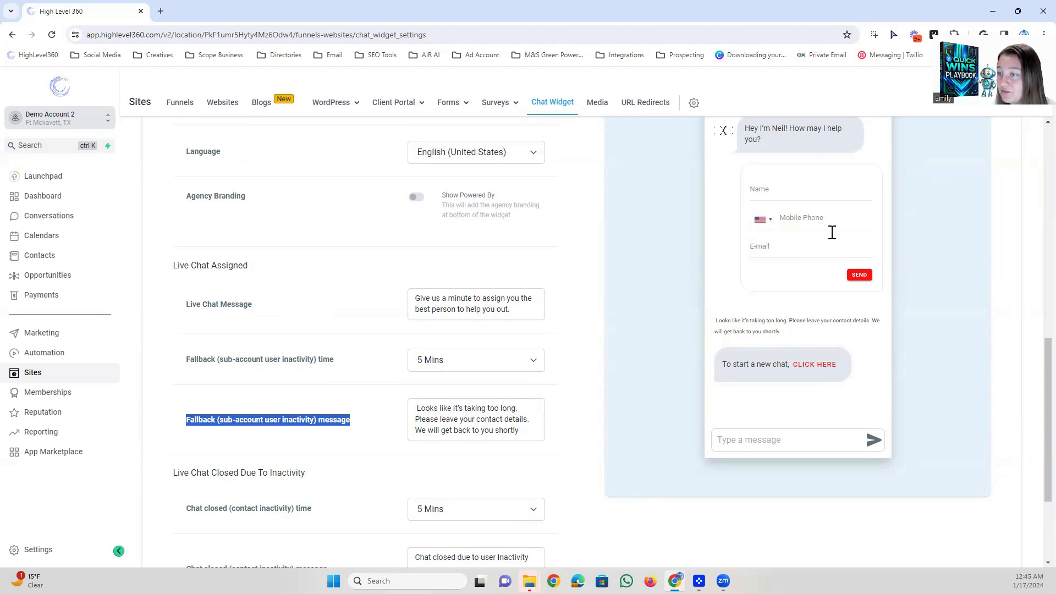
{"action": "left_click_drag", "start_coordinate": [791, 329], "coordinate": [702, 325]}
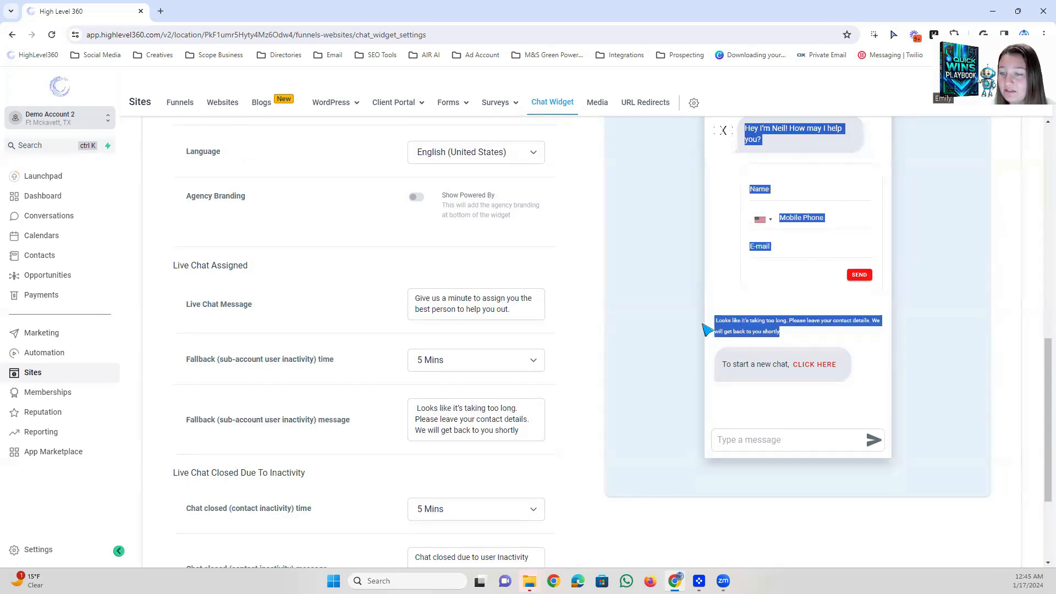
{"action": "left_click", "coordinate": [737, 322]}
{"action": "left_click_drag", "start_coordinate": [527, 432], "coordinate": [420, 409]}
{"action": "left_click", "coordinate": [473, 411]}
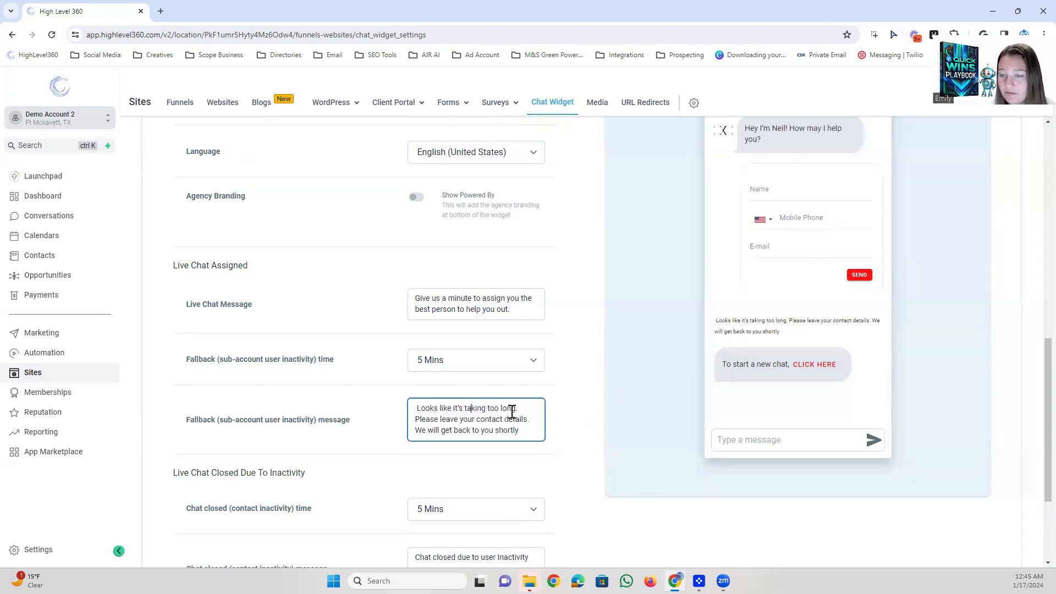
{"action": "left_click_drag", "start_coordinate": [781, 331], "coordinate": [683, 328]}
{"action": "left_click", "coordinate": [783, 320]}
{"action": "scroll", "coordinate": [783, 319], "scroll_direction": "down", "scroll_amount": 3}
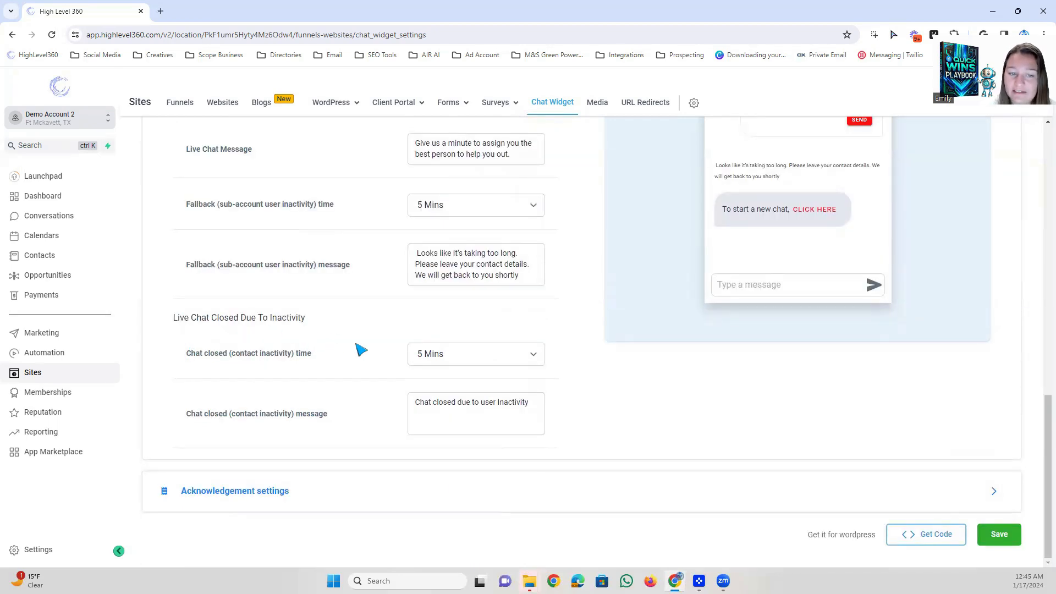
View the time options for closing a chat after contact inactivity and examine the chat closed message.
{"action": "left_click", "coordinate": [433, 358]}
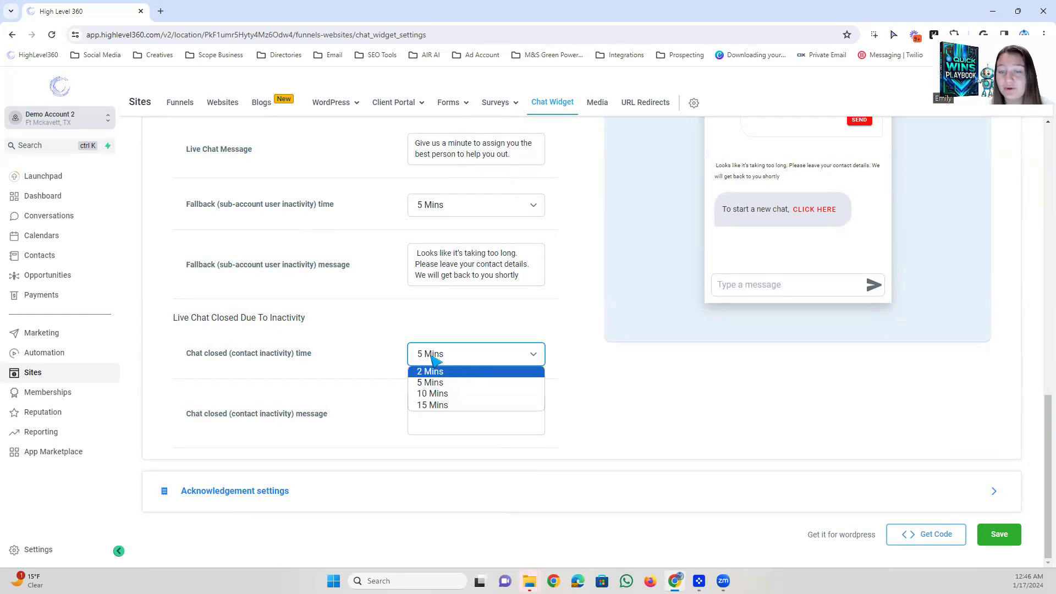
{"action": "left_click", "coordinate": [530, 400]}
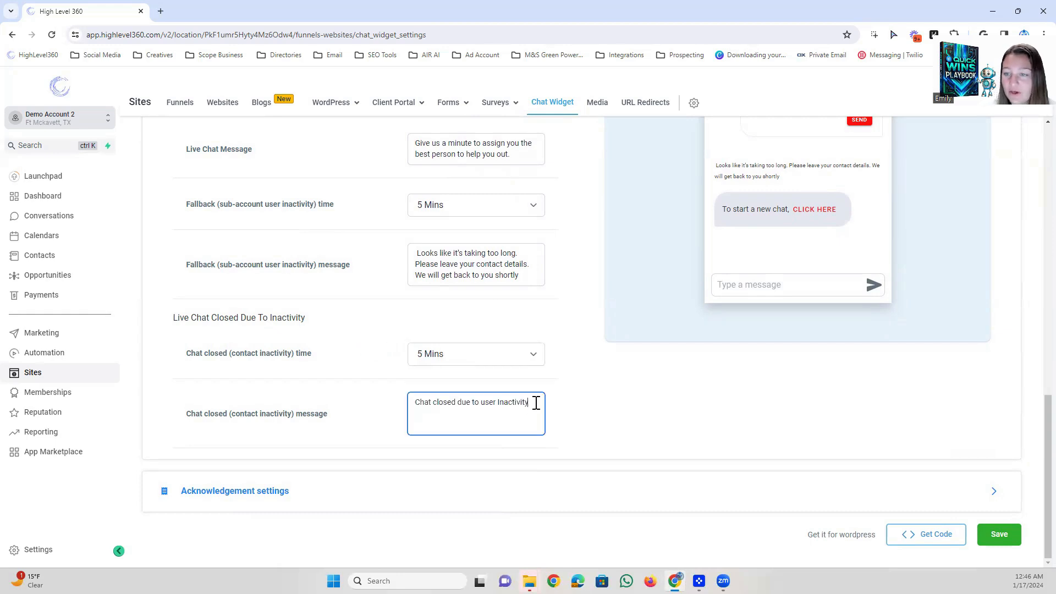
{"action": "left_click_drag", "start_coordinate": [536, 403], "coordinate": [415, 403]}
{"action": "left_click", "coordinate": [466, 404]}
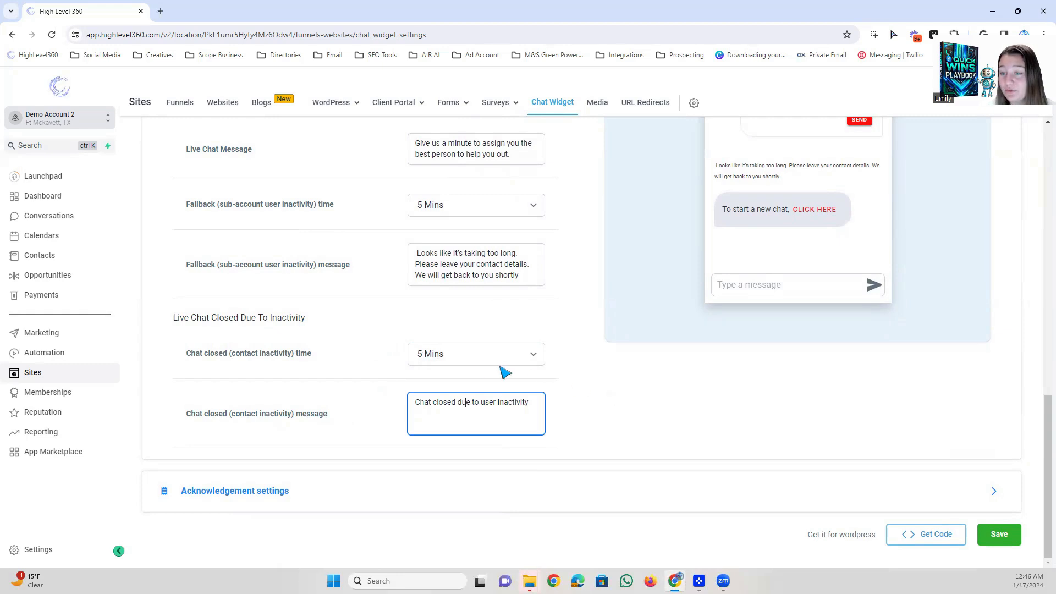
Set the chat type to SMS or Email Chat and collapse the Chat Type section.
{"action": "scroll", "coordinate": [484, 368], "scroll_direction": "up", "scroll_amount": 10}
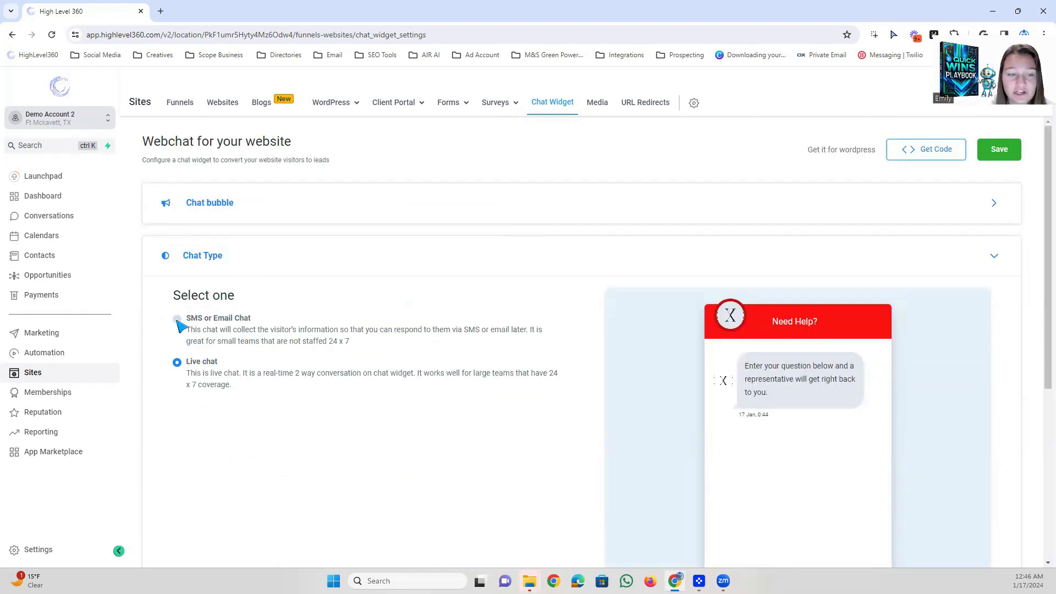
{"action": "left_click", "coordinate": [178, 320]}
{"action": "left_click", "coordinate": [238, 257]}
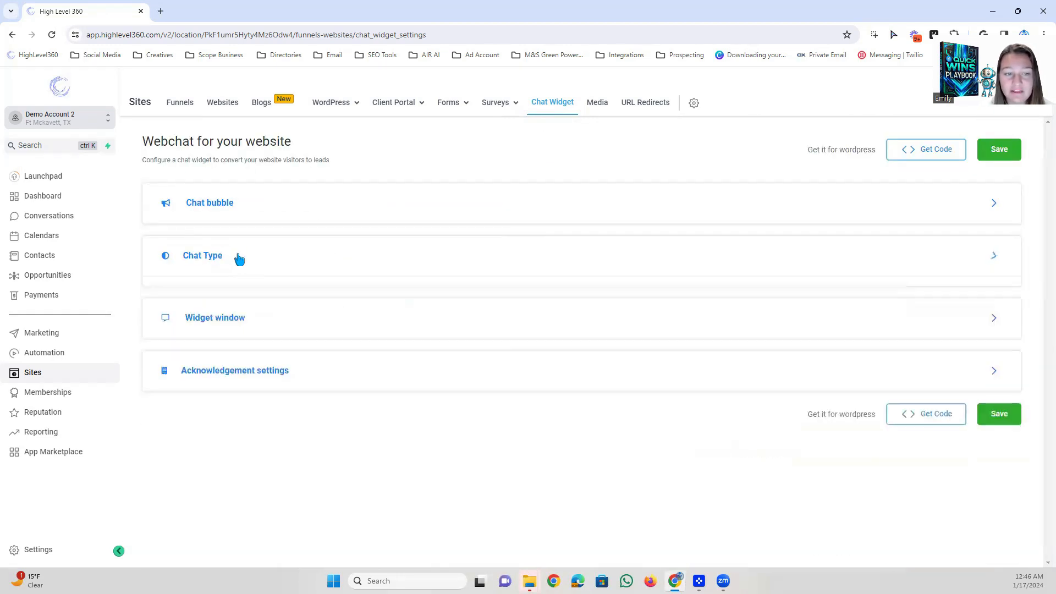
Open the Acknowledgement settings for SMS or Email Chat and compare the greeting and message fields with the preview.
{"action": "left_click", "coordinate": [212, 358]}
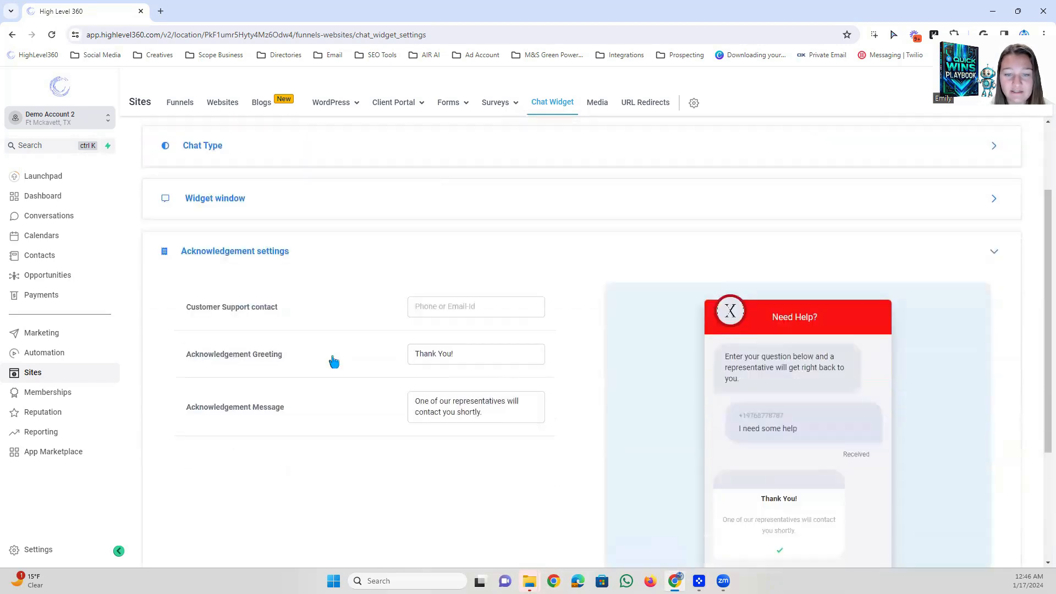
{"action": "scroll", "coordinate": [413, 300], "scroll_direction": "up", "scroll_amount": 2}
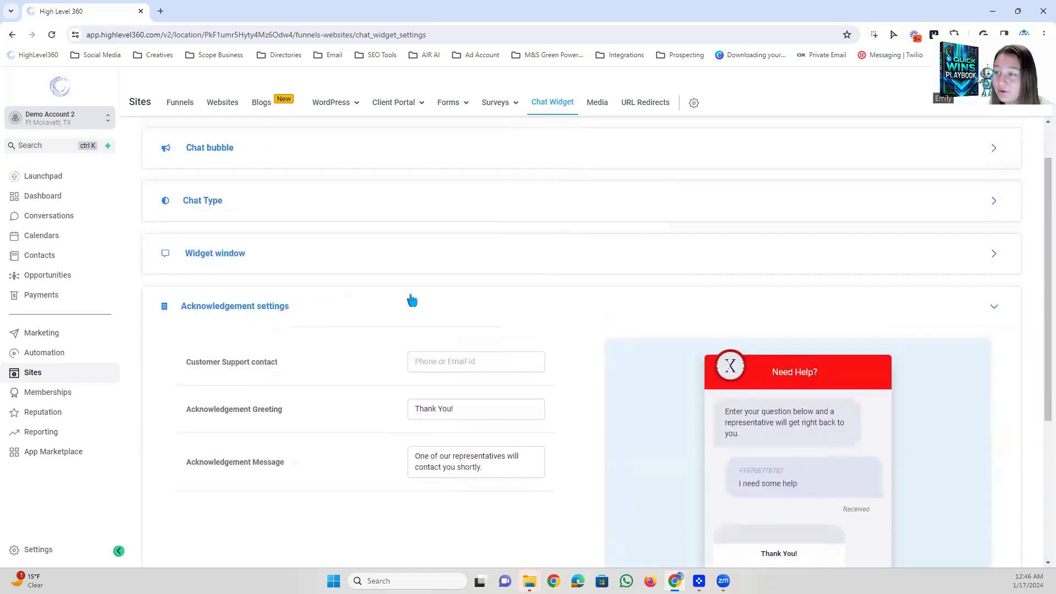
{"action": "scroll", "coordinate": [417, 342], "scroll_direction": "down", "scroll_amount": 3}
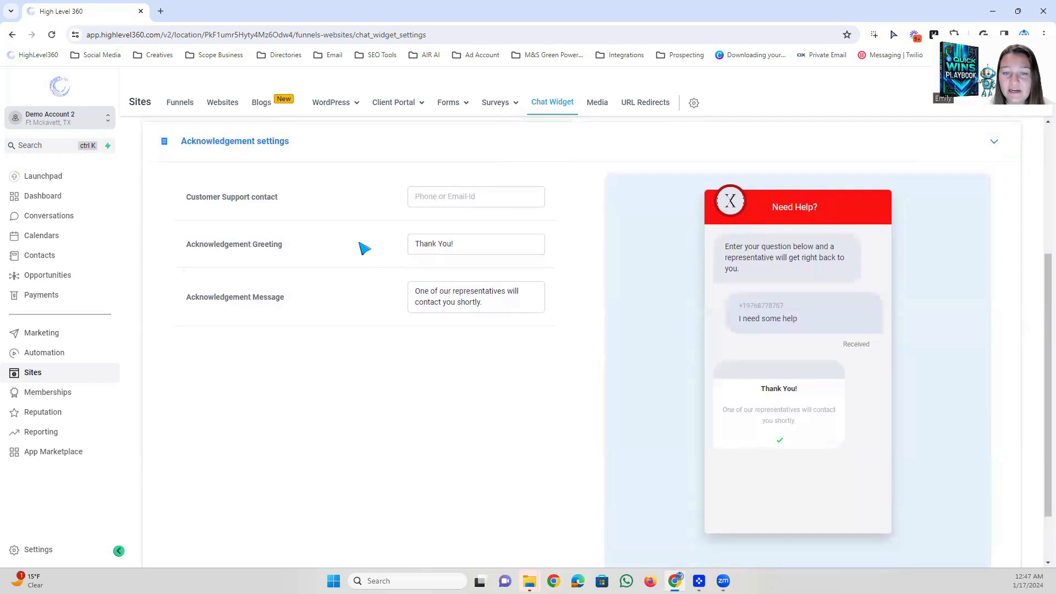
{"action": "left_click_drag", "start_coordinate": [314, 256], "coordinate": [186, 249]}
{"action": "left_click", "coordinate": [504, 250]}
{"action": "left_click", "coordinate": [814, 381]}
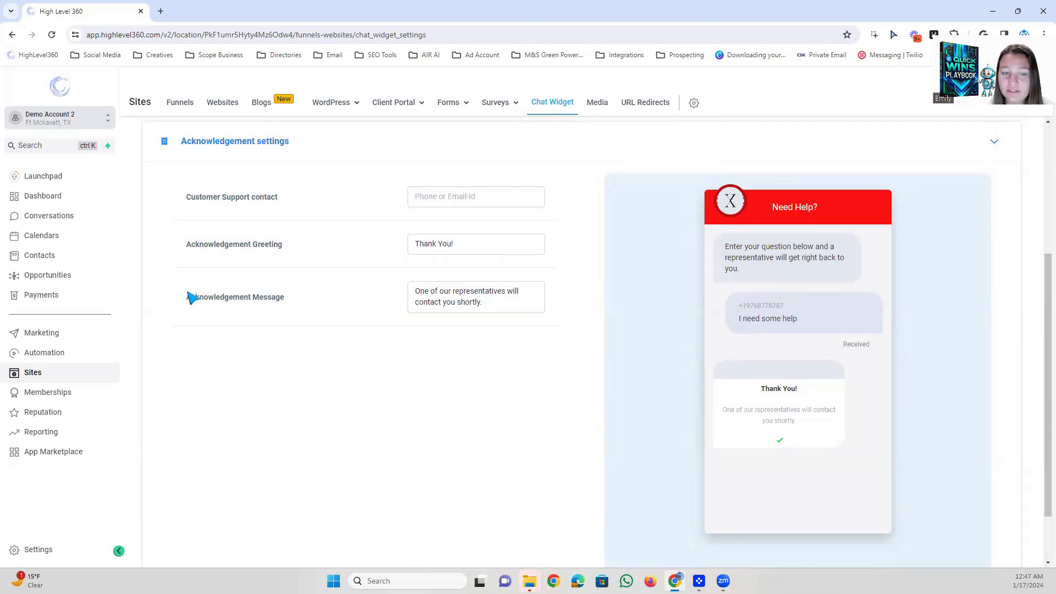
{"action": "left_click_drag", "start_coordinate": [503, 306], "coordinate": [389, 281]}
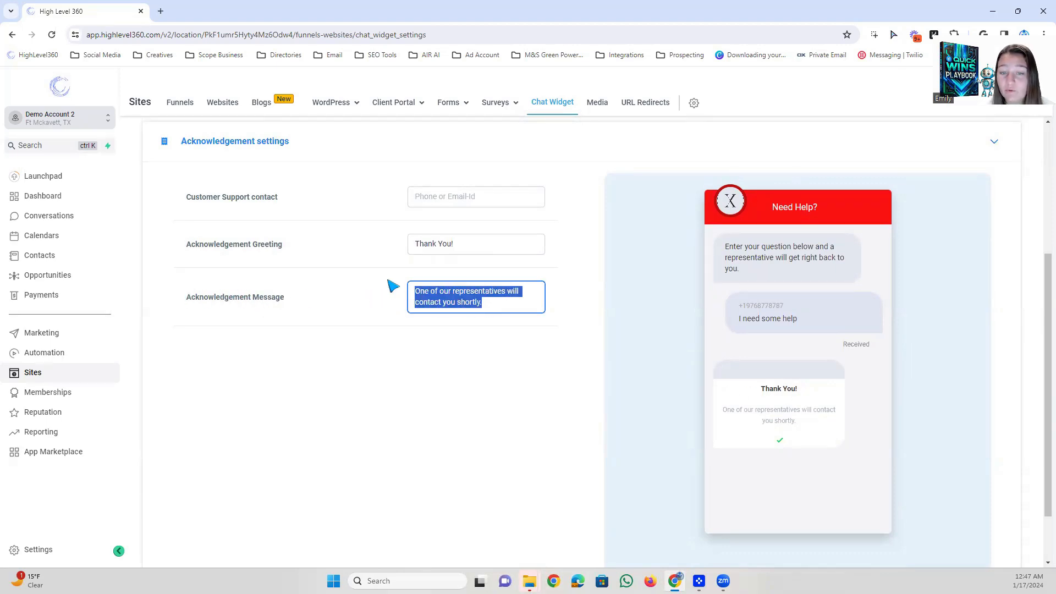
{"action": "left_click", "coordinate": [477, 292]}
{"action": "left_click_drag", "start_coordinate": [801, 409], "coordinate": [739, 400]}
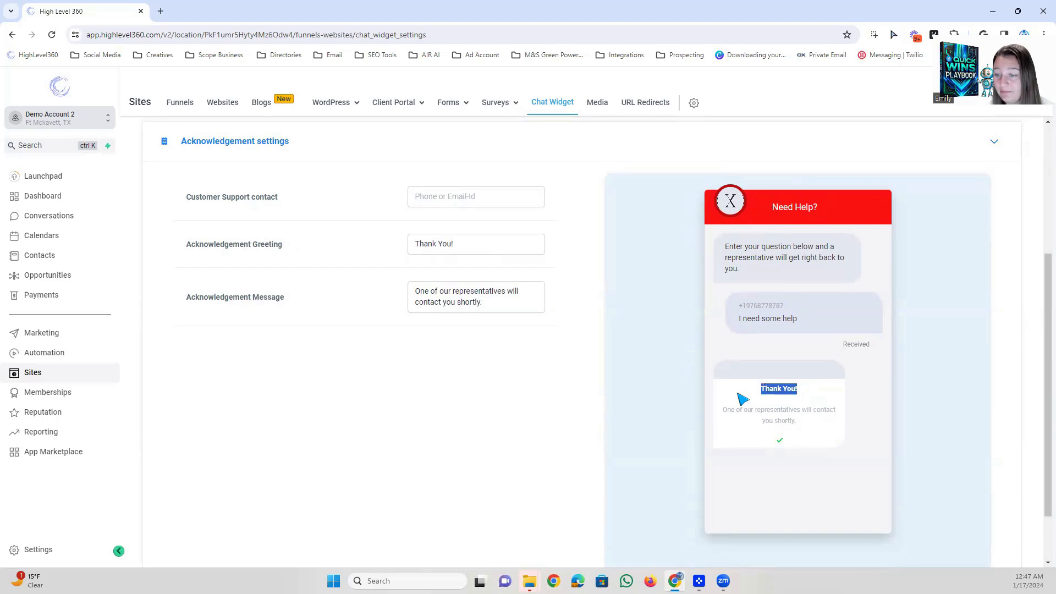
Switch the chat type back to Live chat and collapse the Chat Type section.
{"action": "scroll", "coordinate": [290, 330], "scroll_direction": "up", "scroll_amount": 5}
{"action": "left_click", "coordinate": [208, 257]}
{"action": "left_click", "coordinate": [178, 363]}
{"action": "left_click", "coordinate": [220, 256]}
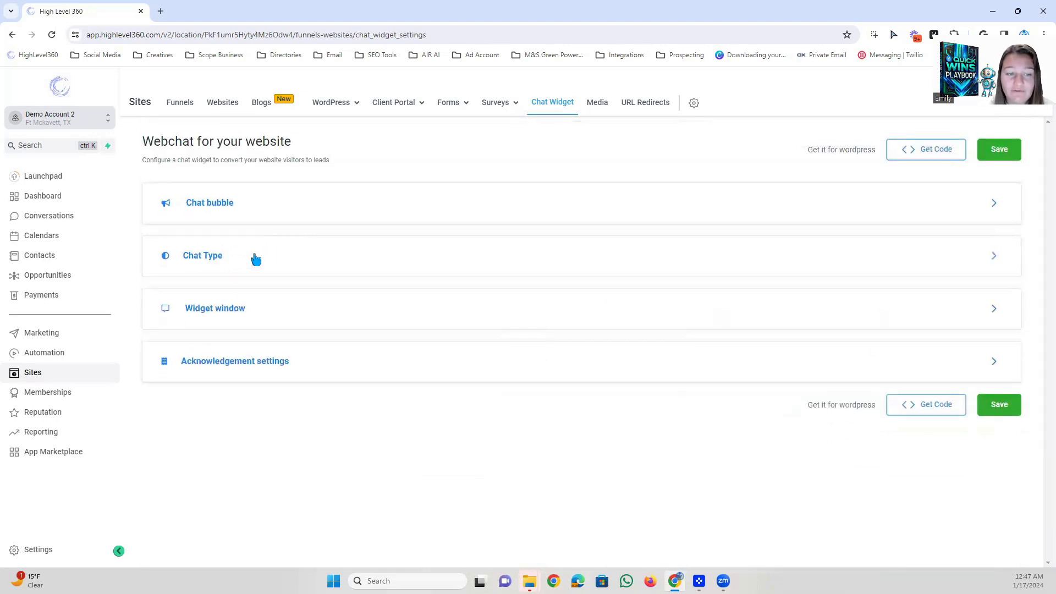
Open the Acknowledgement settings for Live chat and examine the chat ended and feedback messages alongside the preview.
{"action": "left_click", "coordinate": [214, 361]}
{"action": "scroll", "coordinate": [407, 377], "scroll_direction": "down", "scroll_amount": 3}
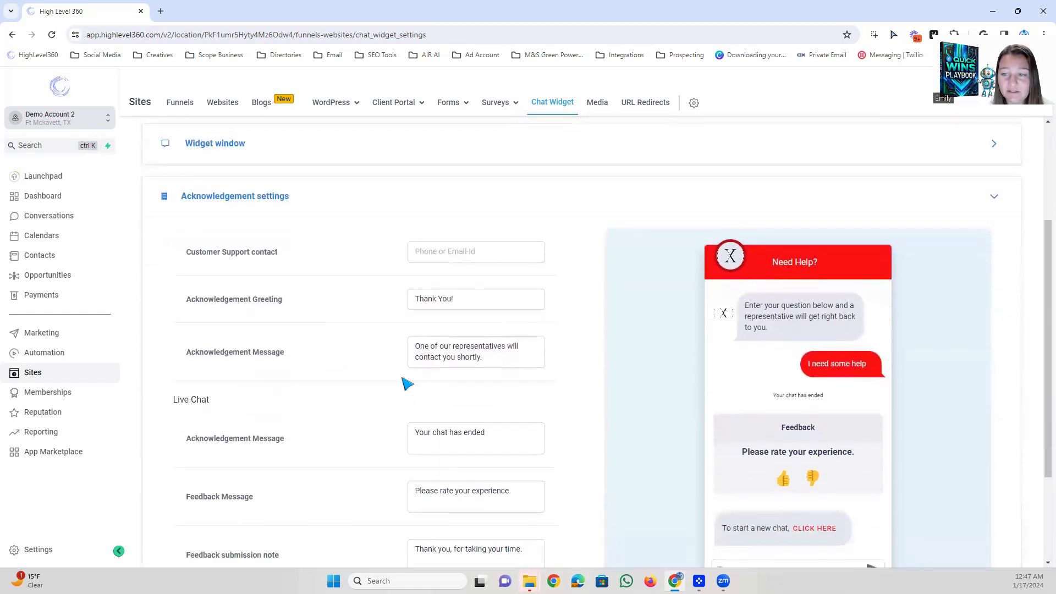
{"action": "scroll", "coordinate": [407, 380], "scroll_direction": "down", "scroll_amount": 1}
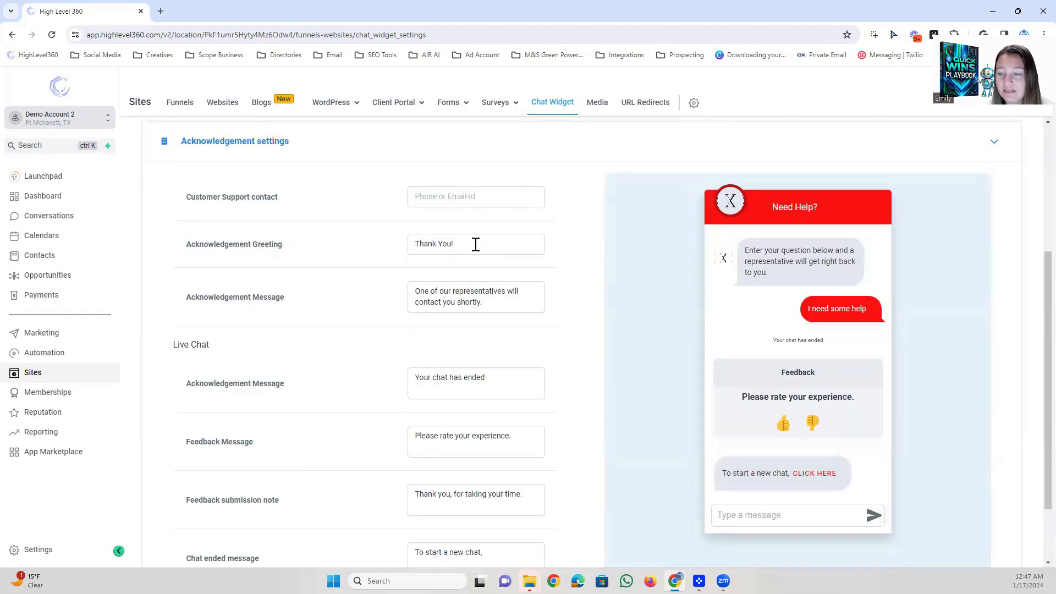
{"action": "scroll", "coordinate": [555, 320], "scroll_direction": "down", "scroll_amount": 2}
{"action": "scroll", "coordinate": [536, 340], "scroll_direction": "up", "scroll_amount": 1}
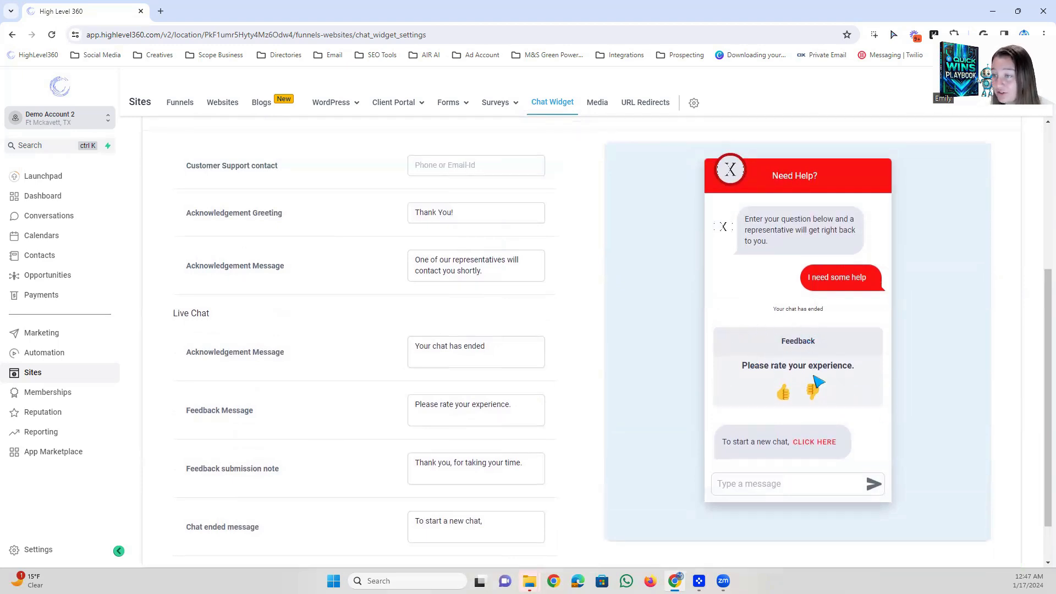
Review the texts of the acknowledgement messages, feedback message, feedback submission note and chat ended message in the Acknowledgement settings.
{"action": "scroll", "coordinate": [286, 358], "scroll_direction": "down", "scroll_amount": 1}
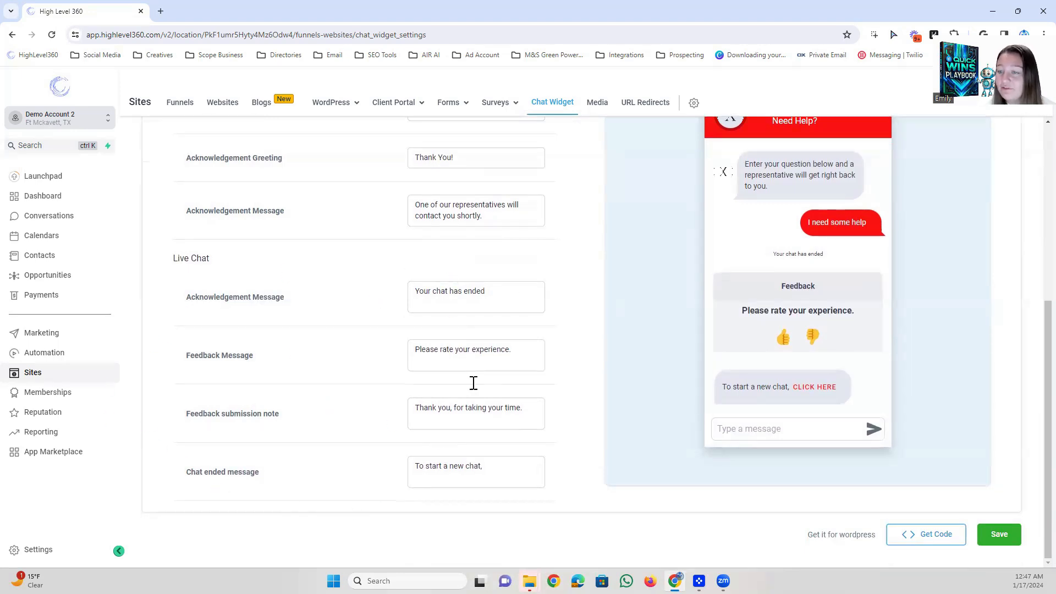
{"action": "scroll", "coordinate": [460, 420], "scroll_direction": "up", "scroll_amount": 2}
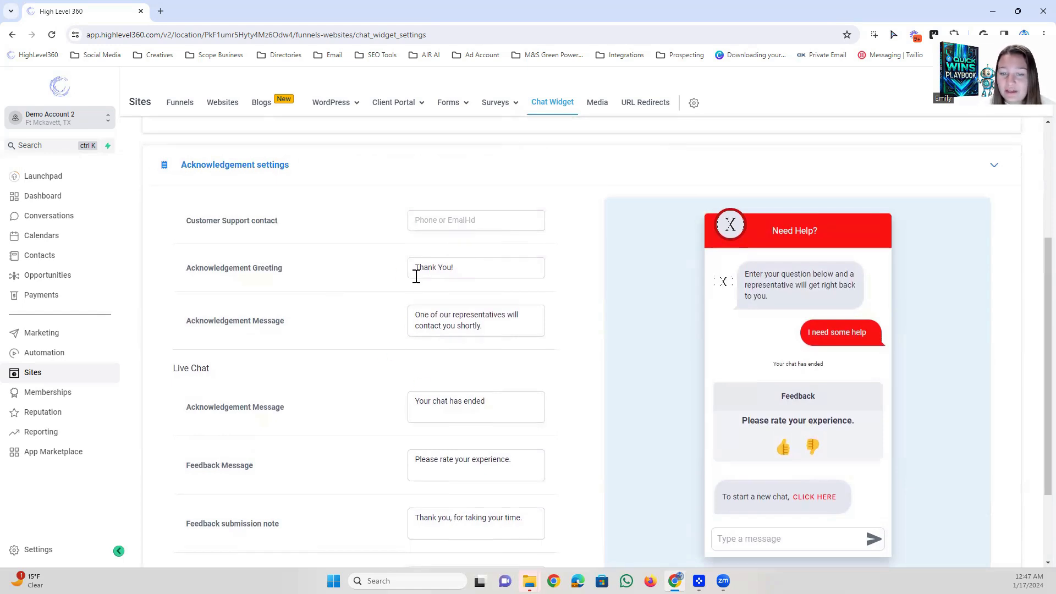
{"action": "left_click_drag", "start_coordinate": [503, 330], "coordinate": [416, 313]}
{"action": "left_click", "coordinate": [488, 313]}
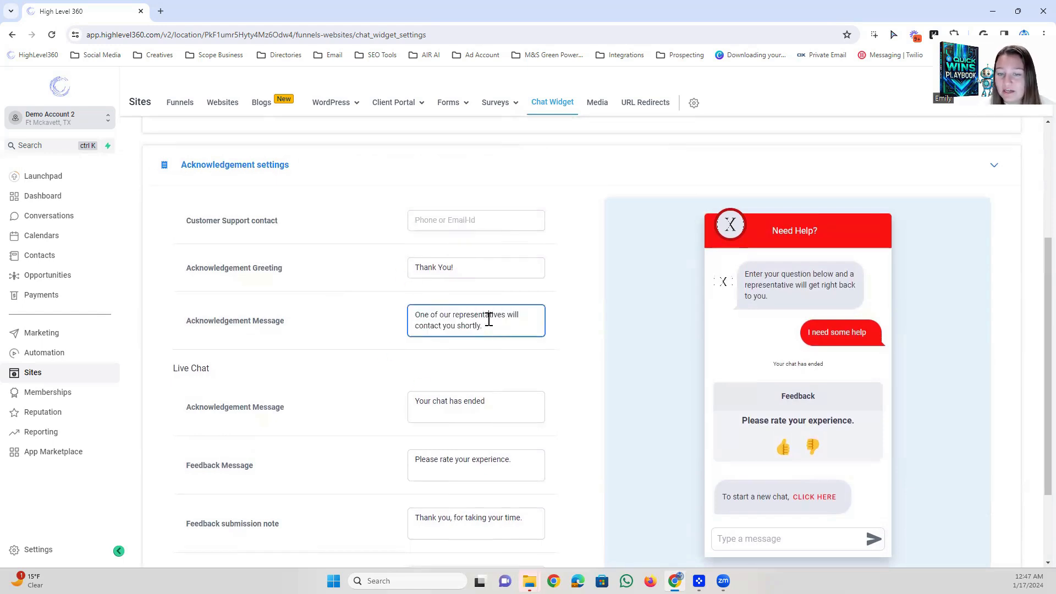
{"action": "scroll", "coordinate": [489, 319], "scroll_direction": "down", "scroll_amount": 2}
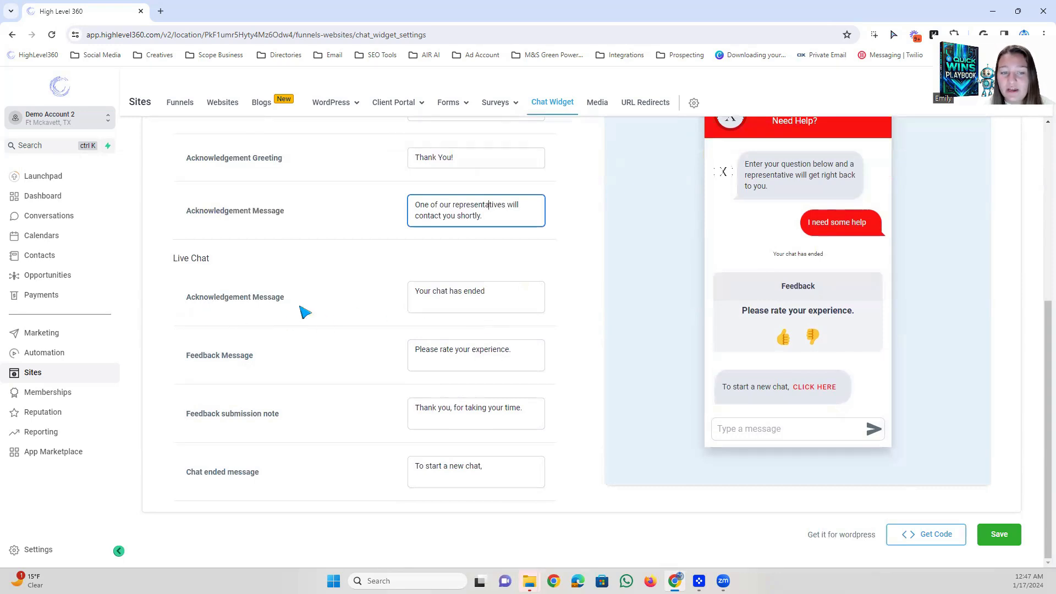
{"action": "left_click_drag", "start_coordinate": [534, 296], "coordinate": [401, 298]}
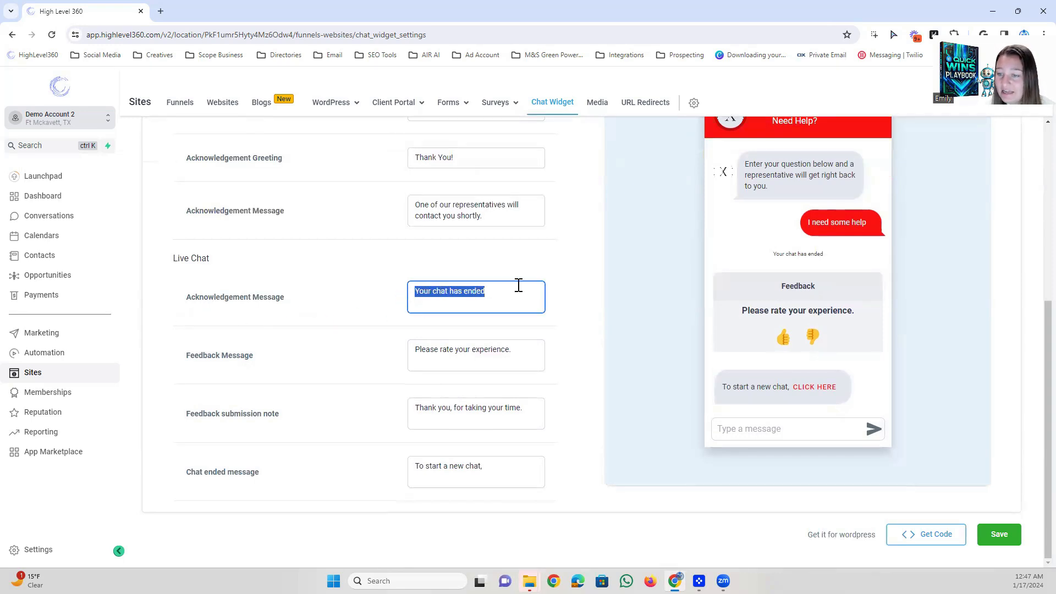
{"action": "left_click", "coordinate": [511, 354]}
{"action": "left_click_drag", "start_coordinate": [528, 350], "coordinate": [358, 360]}
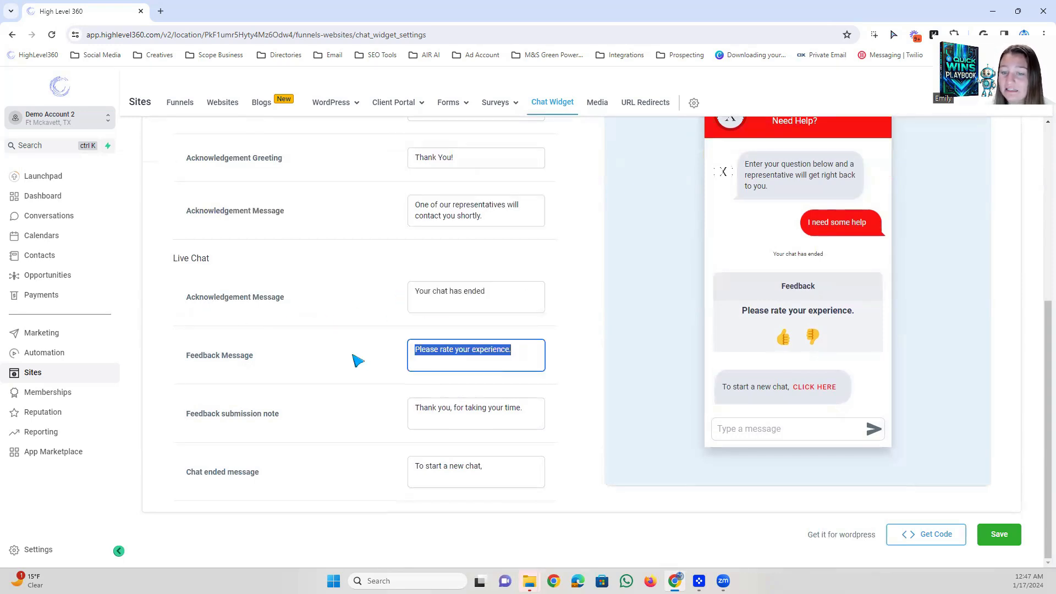
{"action": "left_click", "coordinate": [477, 405]}
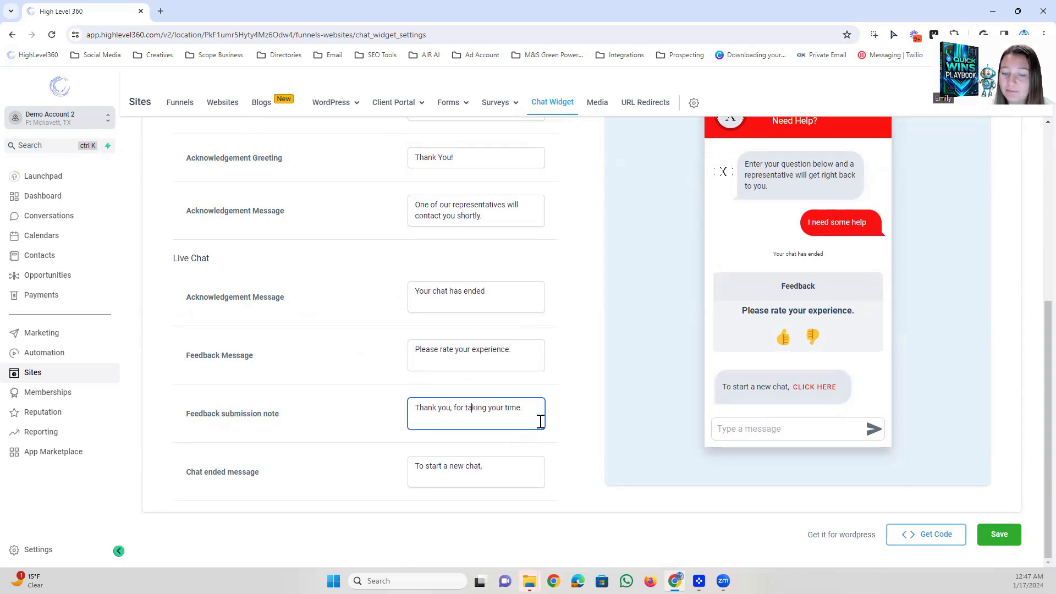
{"action": "left_click_drag", "start_coordinate": [542, 414], "coordinate": [406, 416]}
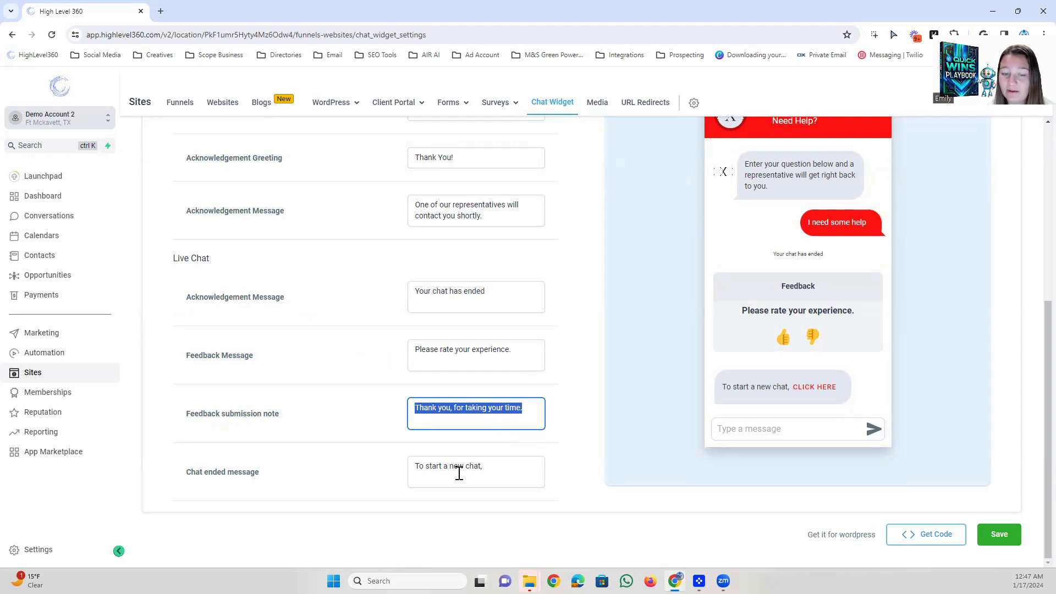
{"action": "left_click_drag", "start_coordinate": [518, 468], "coordinate": [407, 470]}
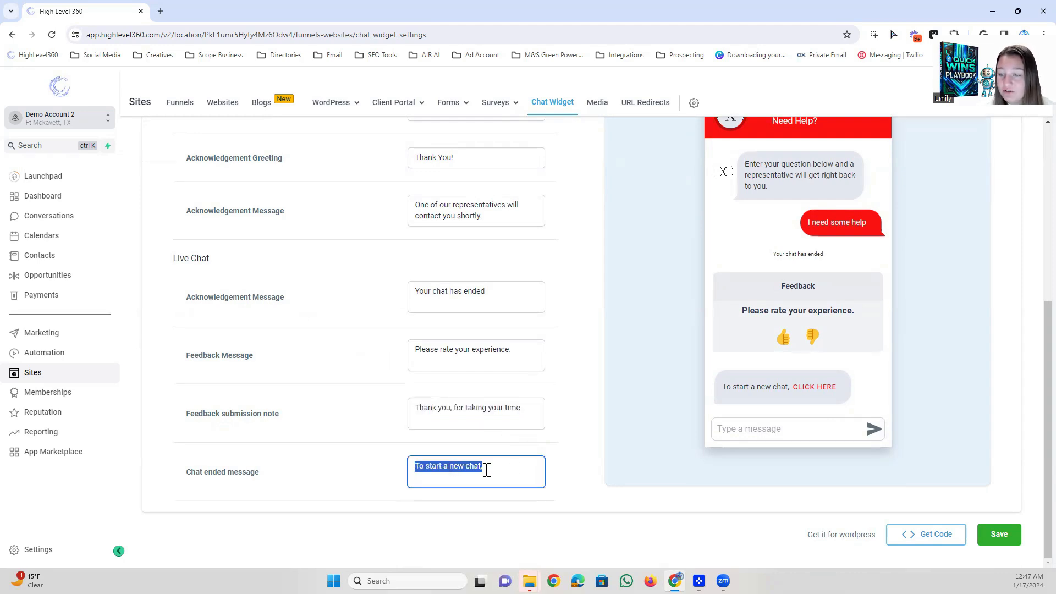
Set the chat ended message to "To start a new chat", save the widget settings and return to the collapsed sections.
{"action": "left_click", "coordinate": [794, 388]}
{"action": "left_click_drag", "start_coordinate": [517, 468], "coordinate": [450, 471]}
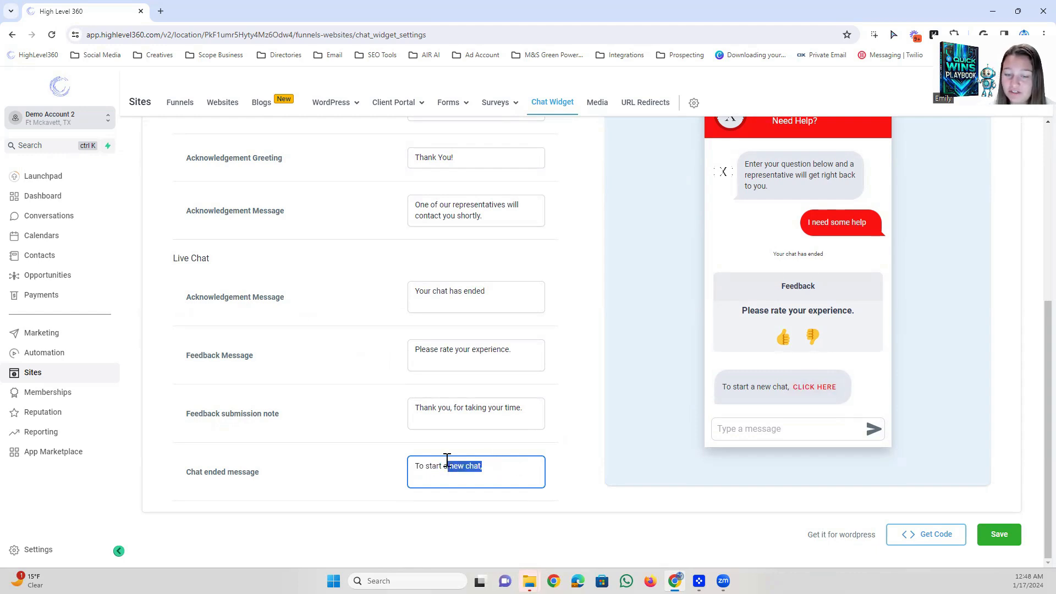
{"action": "key", "text": "BackSpace"}
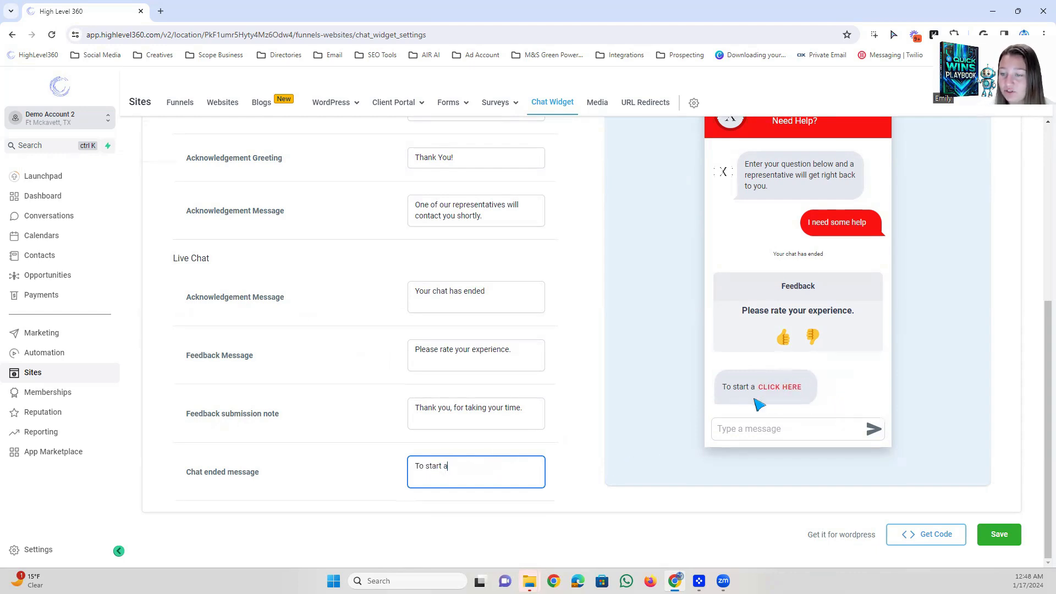
{"action": "type", "text": "new chat"}
{"action": "left_click", "coordinate": [514, 361]}
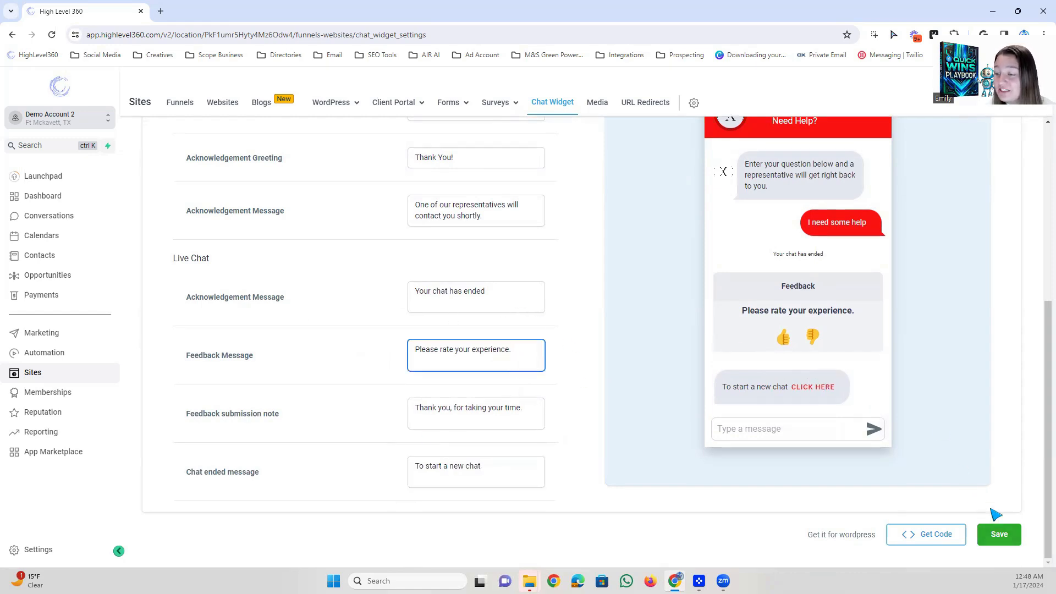
{"action": "left_click", "coordinate": [1000, 535]}
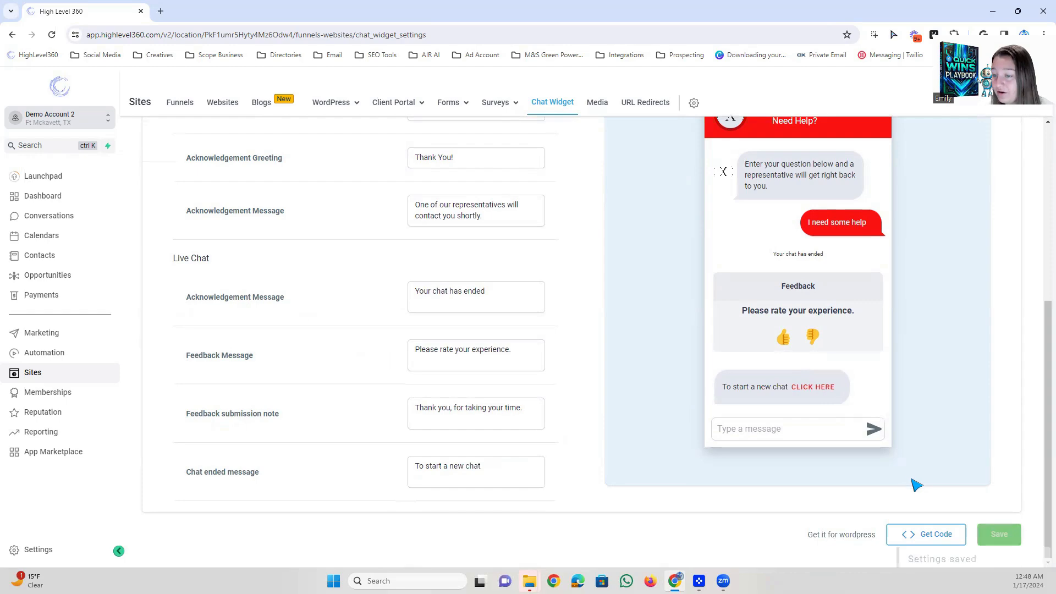
{"action": "left_click", "coordinate": [239, 225]}
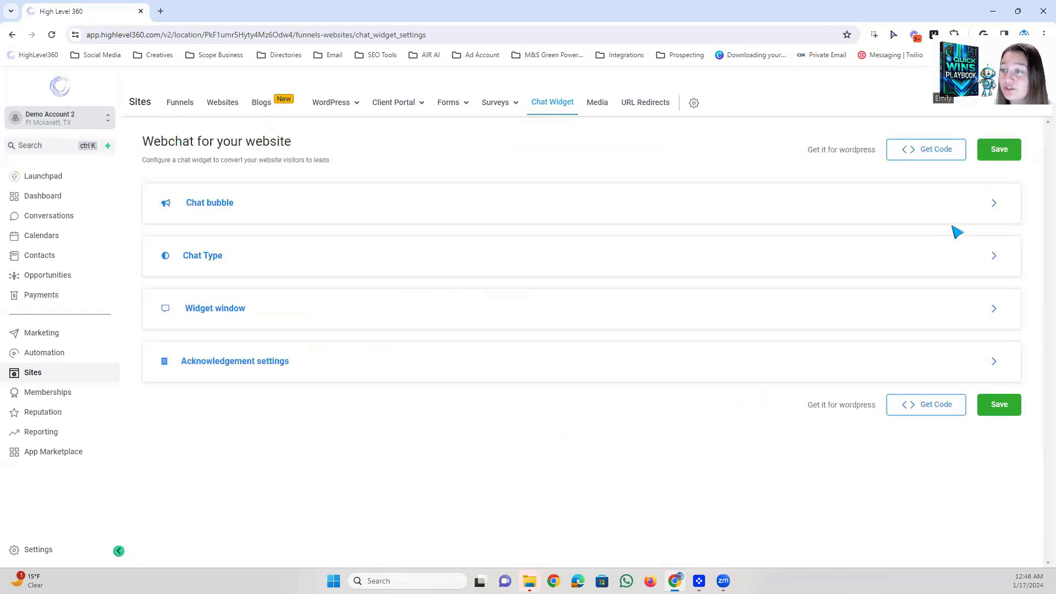
Get the chat widget's body code, copy it and close the code window.
{"action": "left_click", "coordinate": [928, 150]}
{"action": "scroll", "coordinate": [397, 292], "scroll_direction": "down", "scroll_amount": 1}
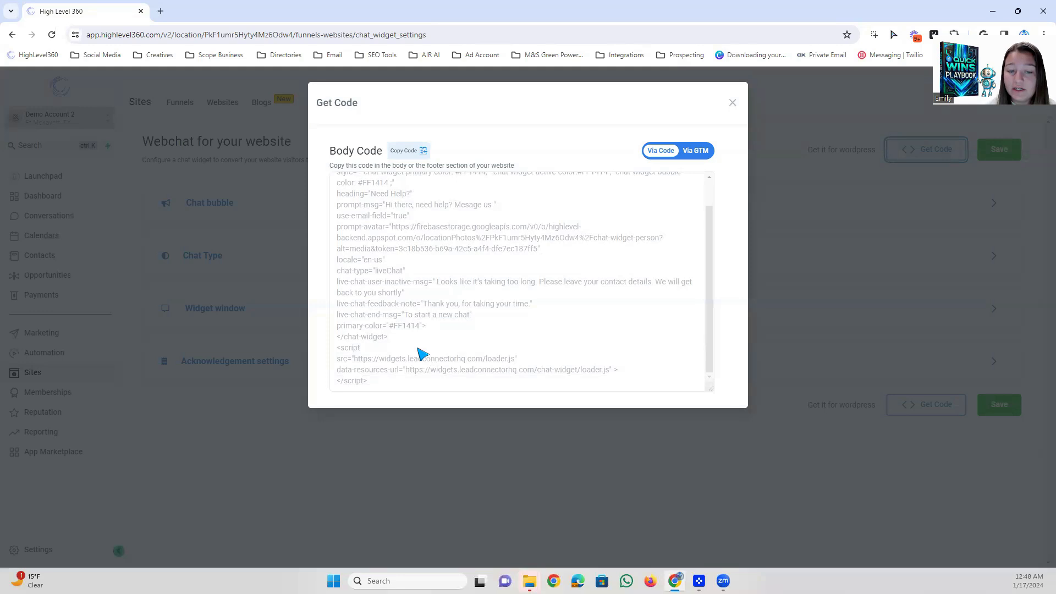
{"action": "scroll", "coordinate": [401, 374], "scroll_direction": "up", "scroll_amount": 1}
{"action": "scroll", "coordinate": [451, 348], "scroll_direction": "down", "scroll_amount": 1}
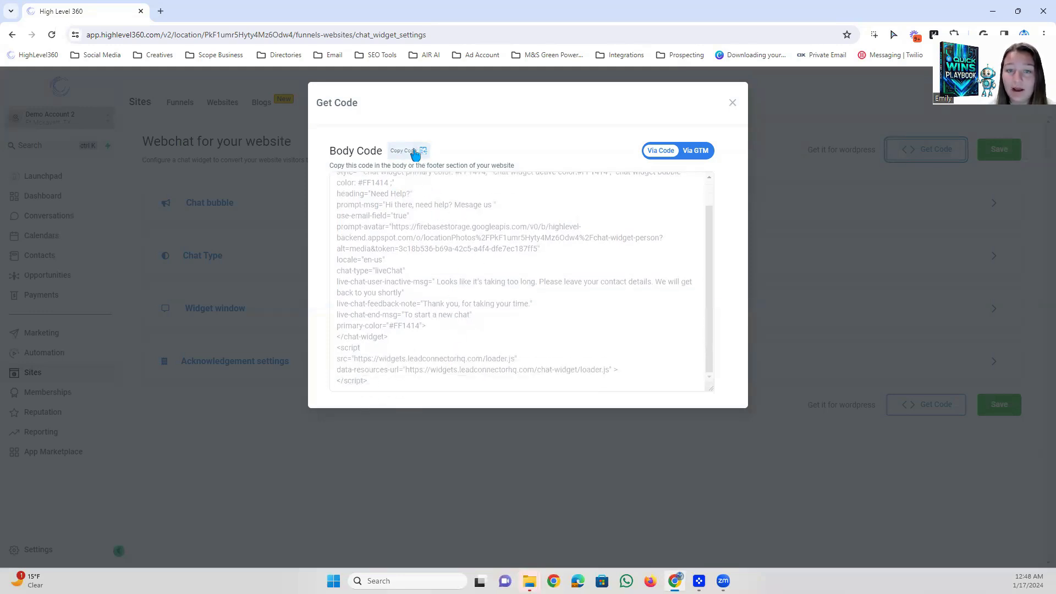
{"action": "left_click", "coordinate": [416, 153]}
{"action": "left_click", "coordinate": [733, 103]}
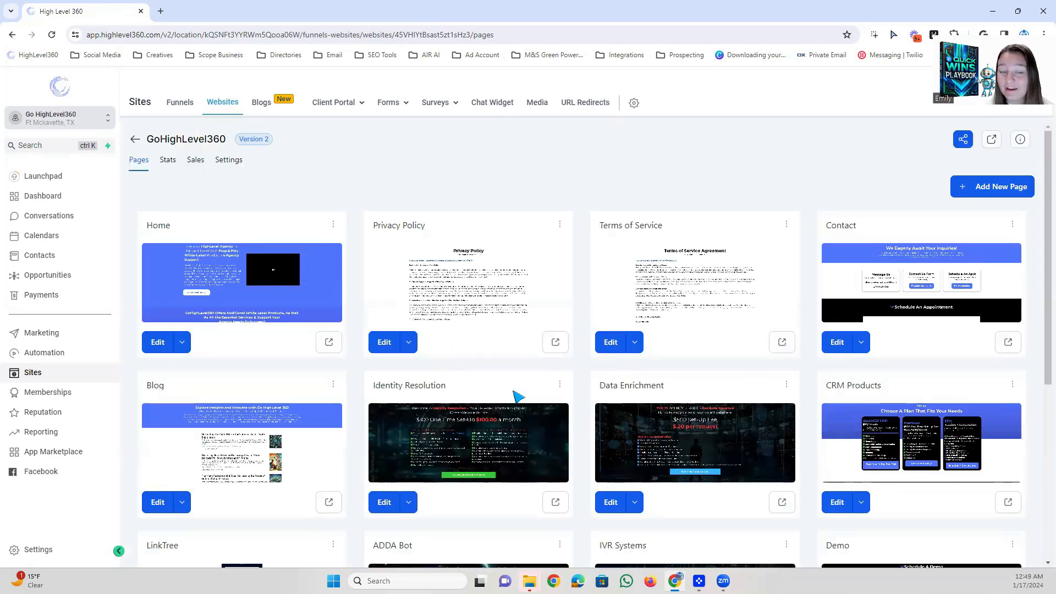
Open the Home page of the GoHighLevel360 website for editing in a new tab.
{"action": "scroll", "coordinate": [512, 391], "scroll_direction": "down", "scroll_amount": 3}
{"action": "scroll", "coordinate": [500, 384], "scroll_direction": "up", "scroll_amount": 3}
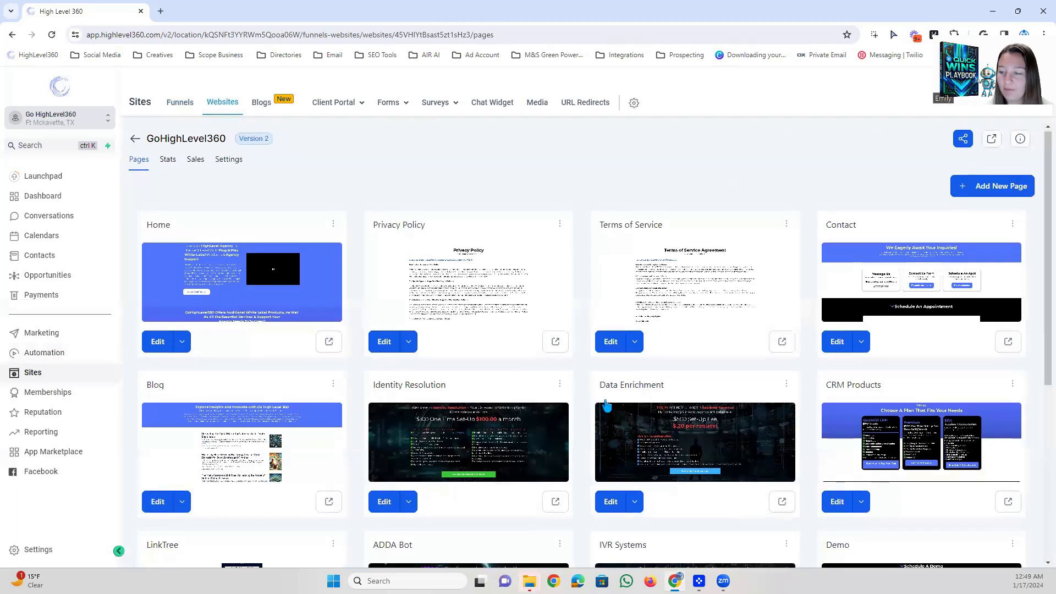
{"action": "scroll", "coordinate": [606, 406], "scroll_direction": "down", "scroll_amount": 5}
{"action": "scroll", "coordinate": [440, 357], "scroll_direction": "up", "scroll_amount": 5}
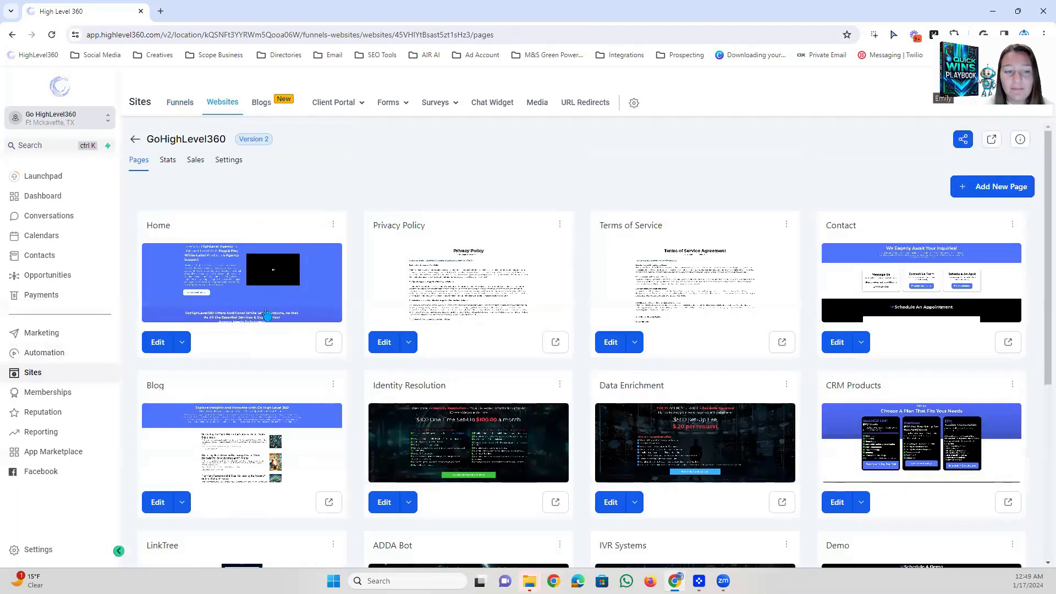
{"action": "left_click", "coordinate": [179, 343]}
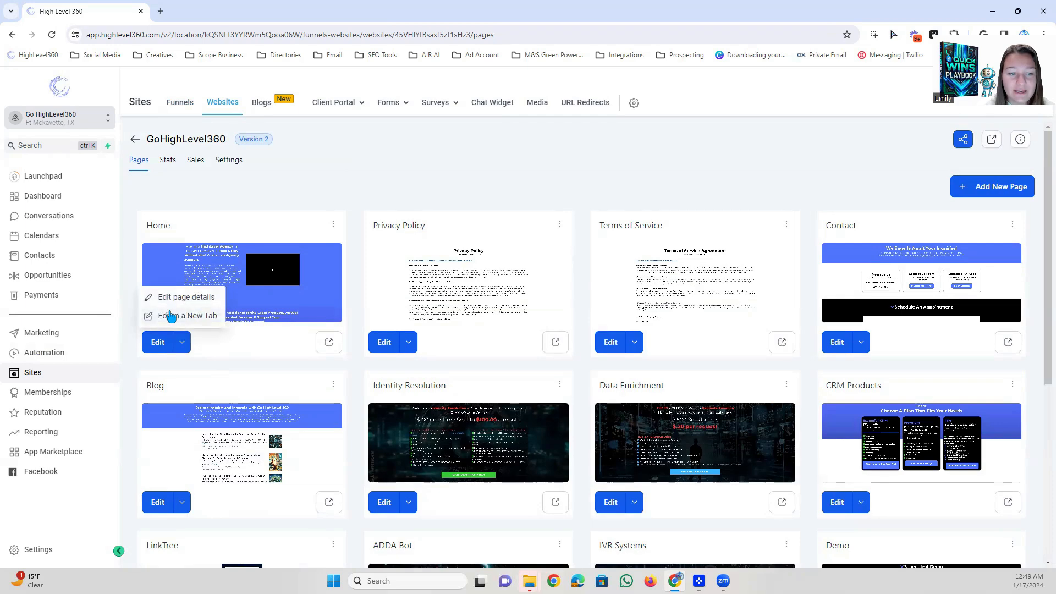
{"action": "left_click", "coordinate": [173, 316]}
Open the element search from the insertion point below the Google Tag Manager Code element on the Home page.
{"action": "scroll", "coordinate": [462, 286], "scroll_direction": "down", "scroll_amount": 3}
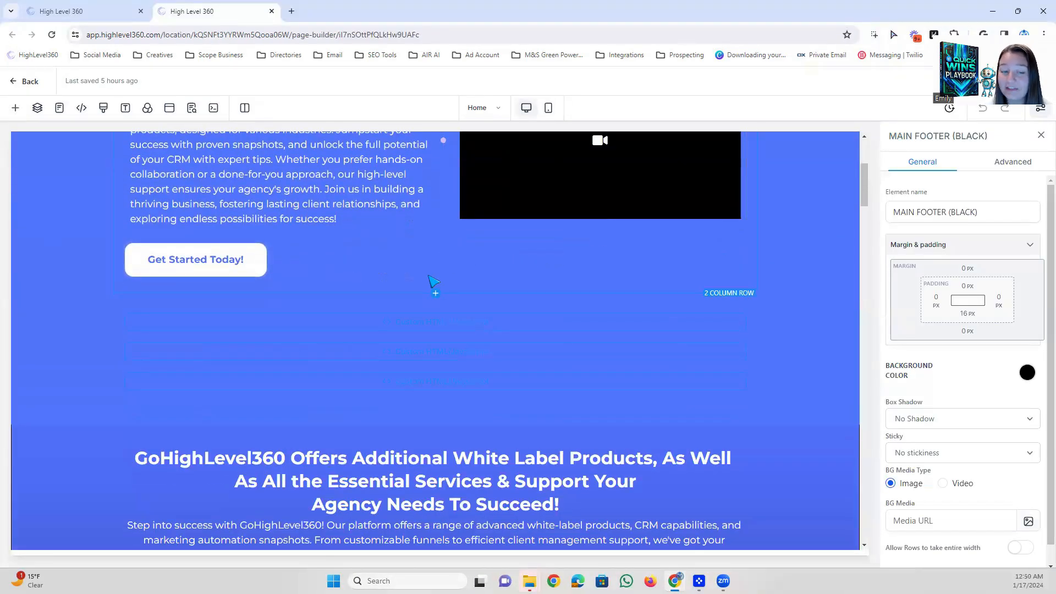
{"action": "scroll", "coordinate": [432, 297], "scroll_direction": "down", "scroll_amount": 2}
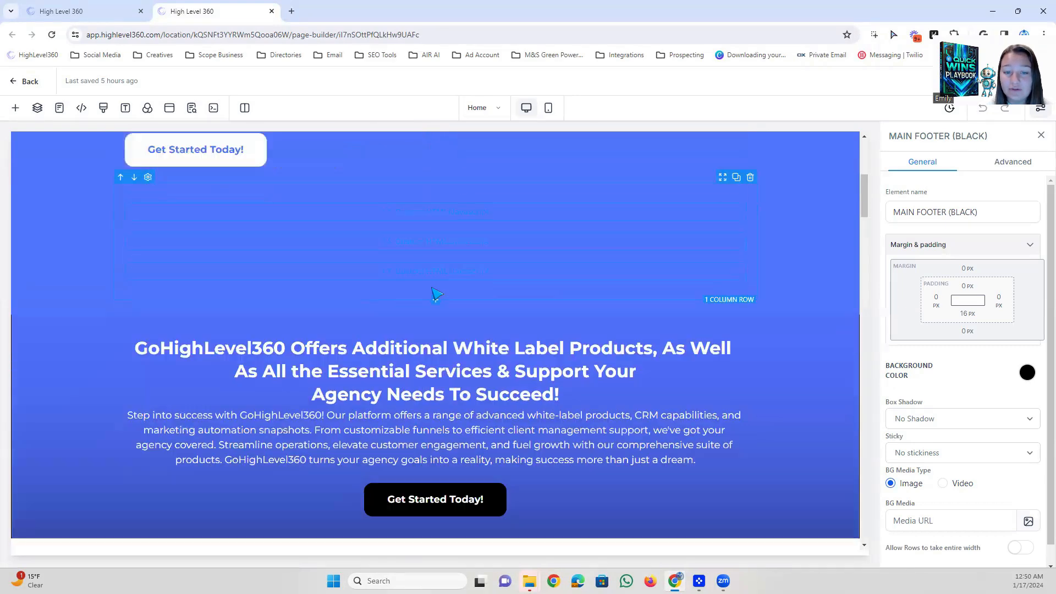
{"action": "left_click", "coordinate": [434, 287]}
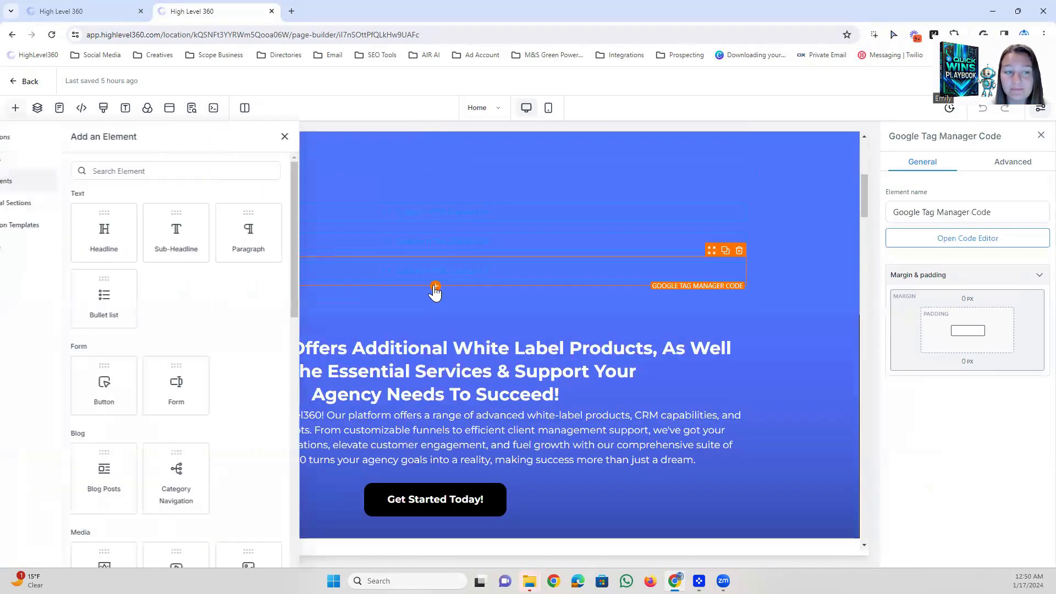
{"action": "left_click", "coordinate": [185, 171]}
{"action": "type", "text": "css"}
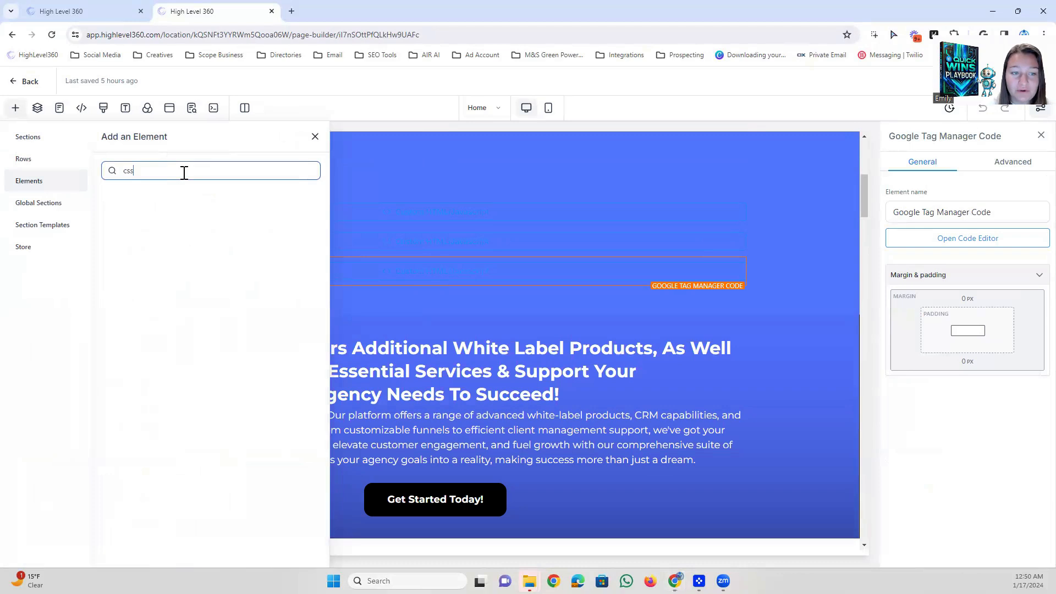
{"action": "key", "text": "BackSpace"}
{"action": "key", "text": "BackSpace"}
{"action": "key", "text": "BackSpace"}
Search the elements for "c" and place a Code element below the Google Tag Manager Code element.
{"action": "type", "text": "c"}
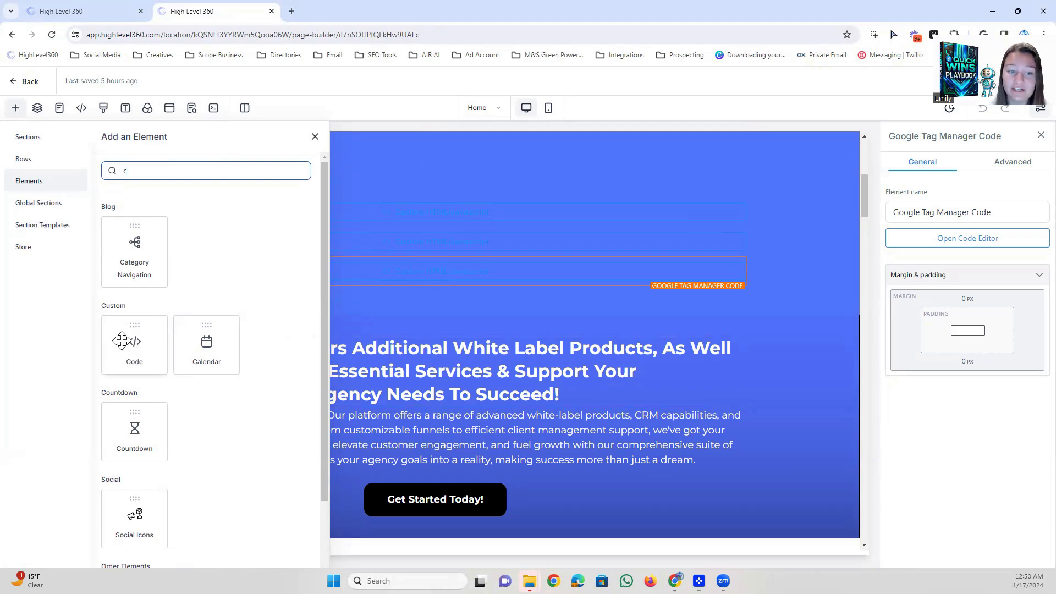
{"action": "left_click_drag", "start_coordinate": [122, 337], "coordinate": [402, 337]}
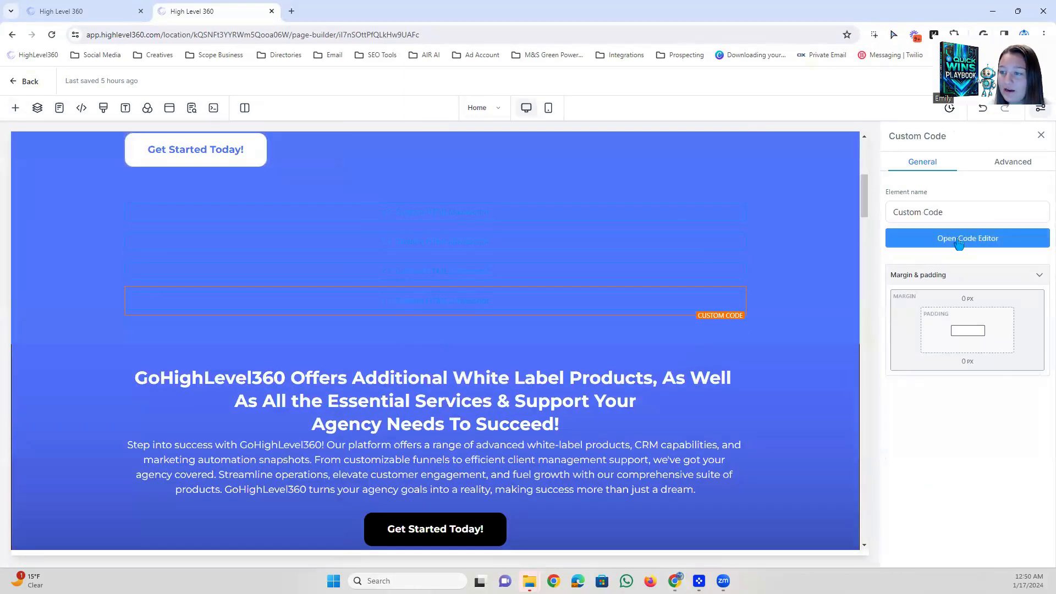
Paste the copied chat widget code as plain text into the new Custom Code element and save it.
{"action": "left_click", "coordinate": [959, 244]}
{"action": "right_click", "coordinate": [378, 210]}
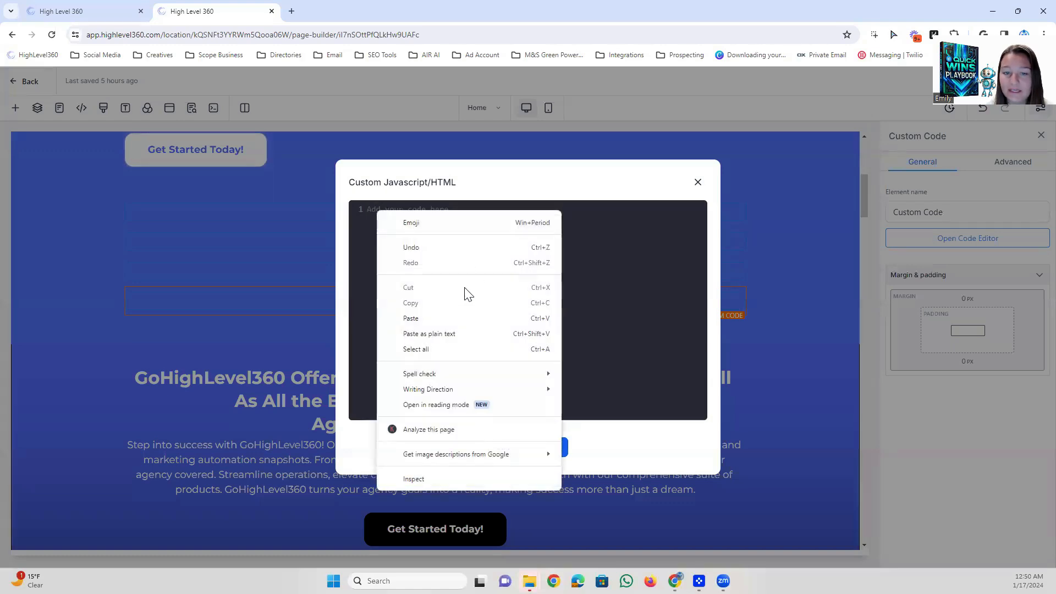
{"action": "left_click", "coordinate": [419, 337]}
{"action": "scroll", "coordinate": [520, 330], "scroll_direction": "up", "scroll_amount": 2}
{"action": "scroll", "coordinate": [520, 330], "scroll_direction": "down", "scroll_amount": 2}
{"action": "scroll", "coordinate": [526, 357], "scroll_direction": "up", "scroll_amount": 4}
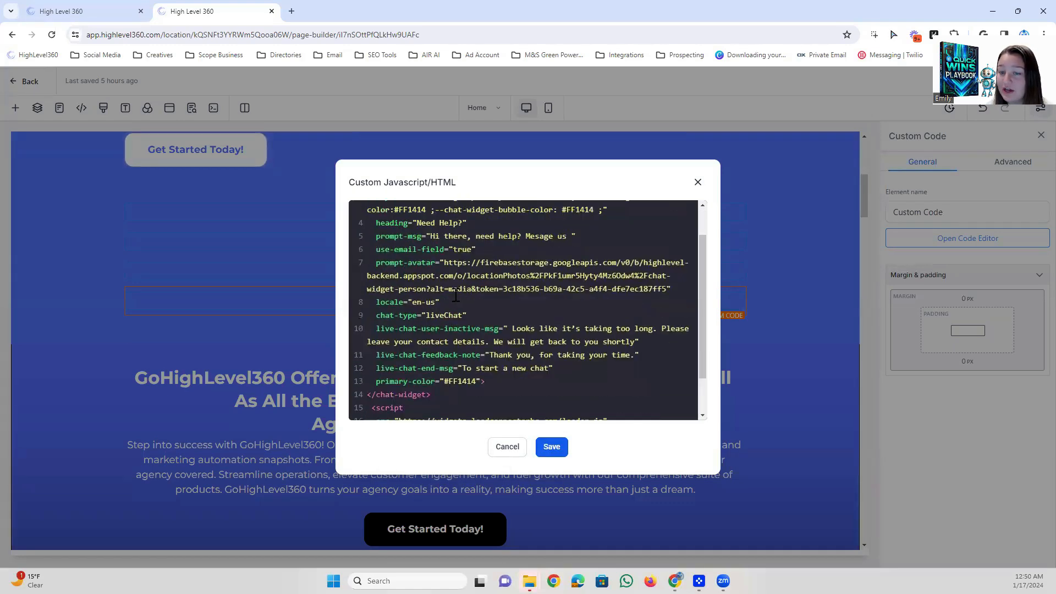
{"action": "left_click", "coordinate": [550, 446]}
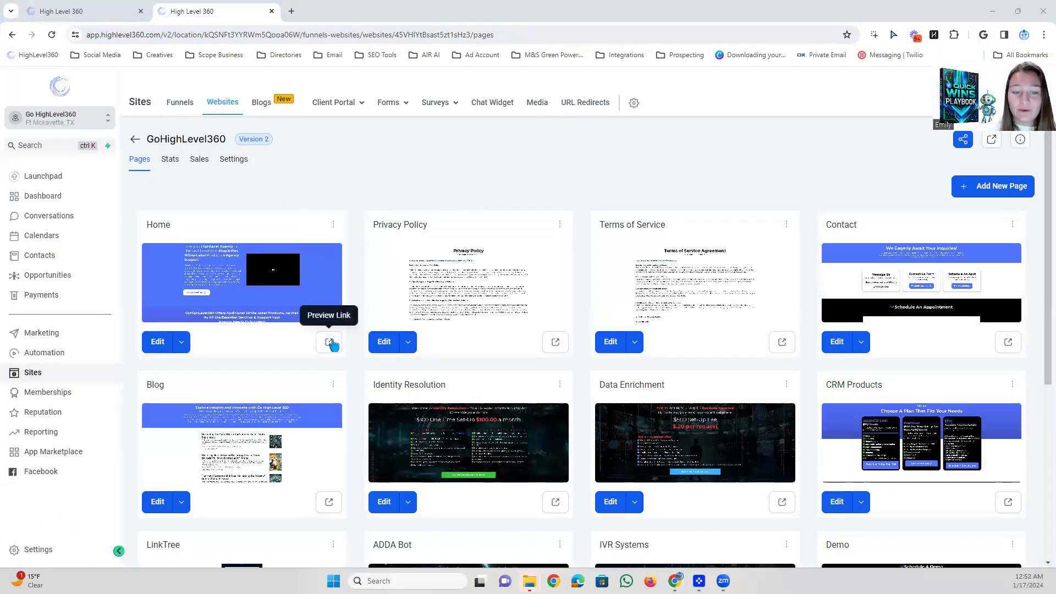
Preview the live Home page, open its chat widget and send the message "hey".
{"action": "left_click", "coordinate": [329, 341]}
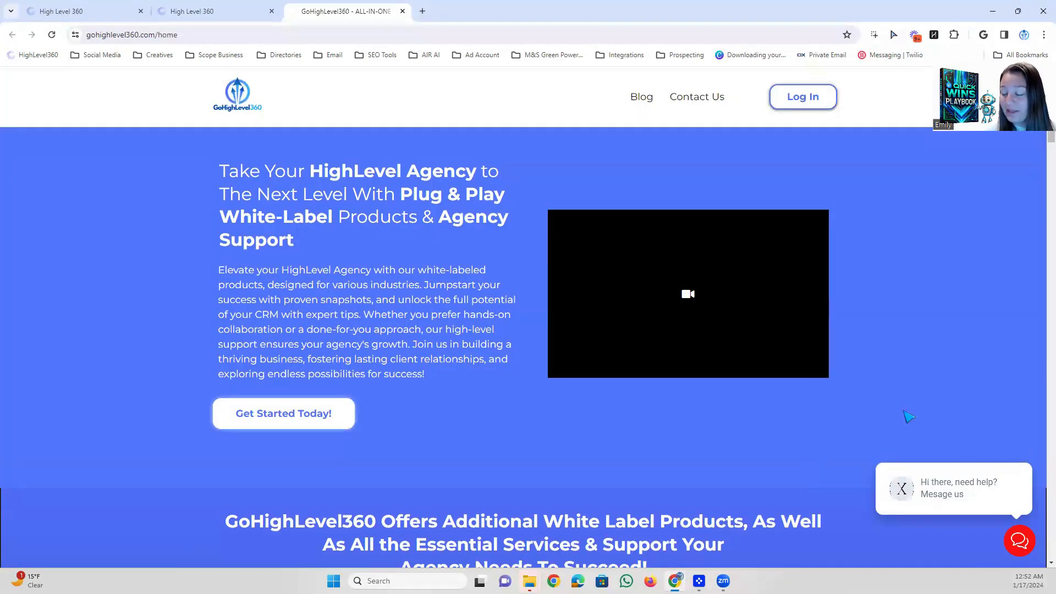
{"action": "left_click", "coordinate": [1023, 543]}
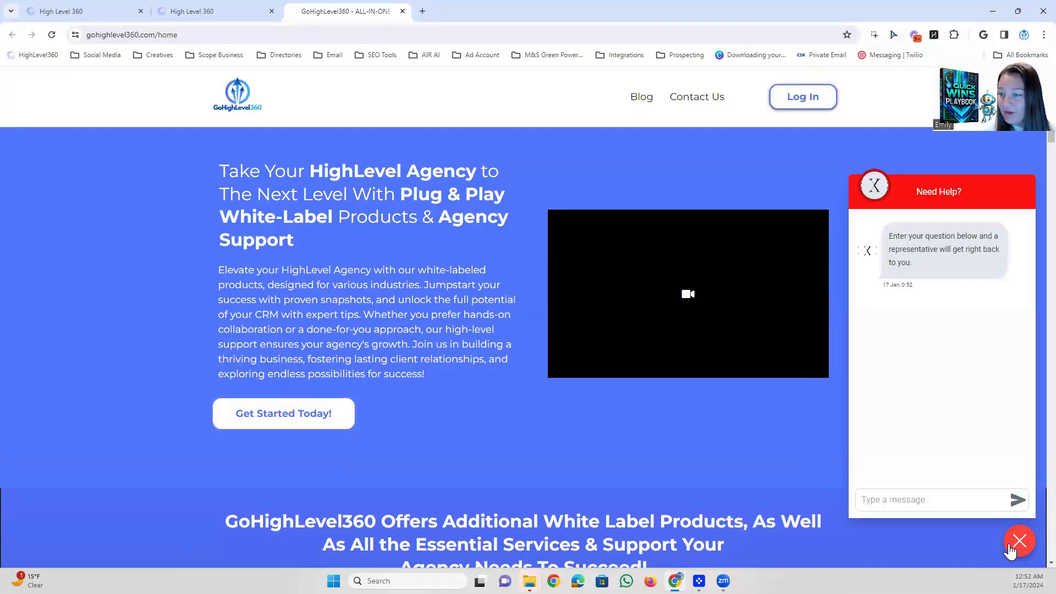
{"action": "left_click", "coordinate": [909, 489]}
{"action": "type", "text": "hey"}
{"action": "key", "text": "Return"}
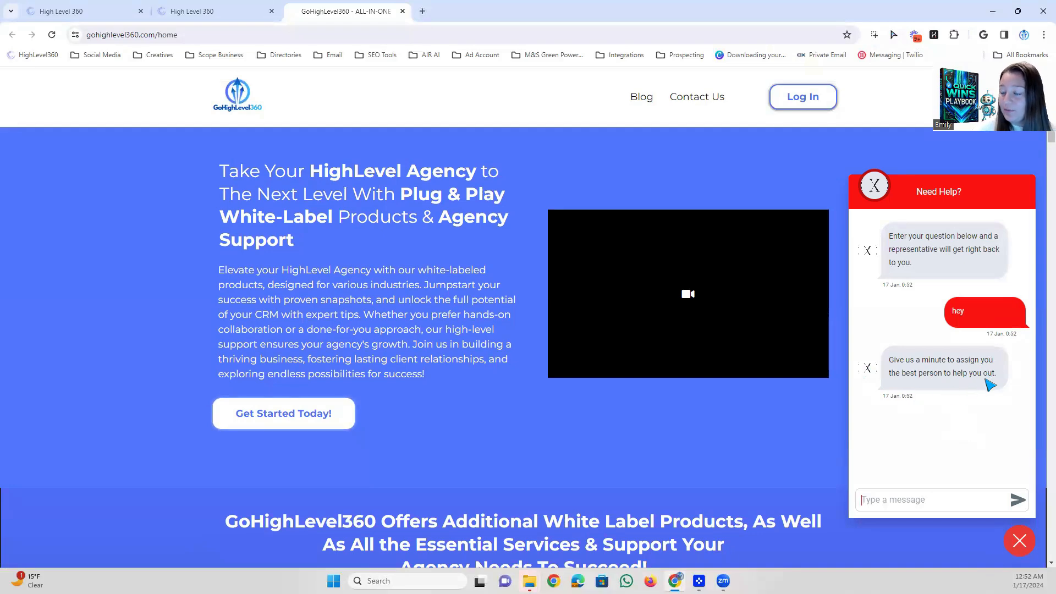
Switch to Demo Account 2's conversations, open the guest visitor's unread live chat and reply "hey".
{"action": "left_click", "coordinate": [189, 12]}
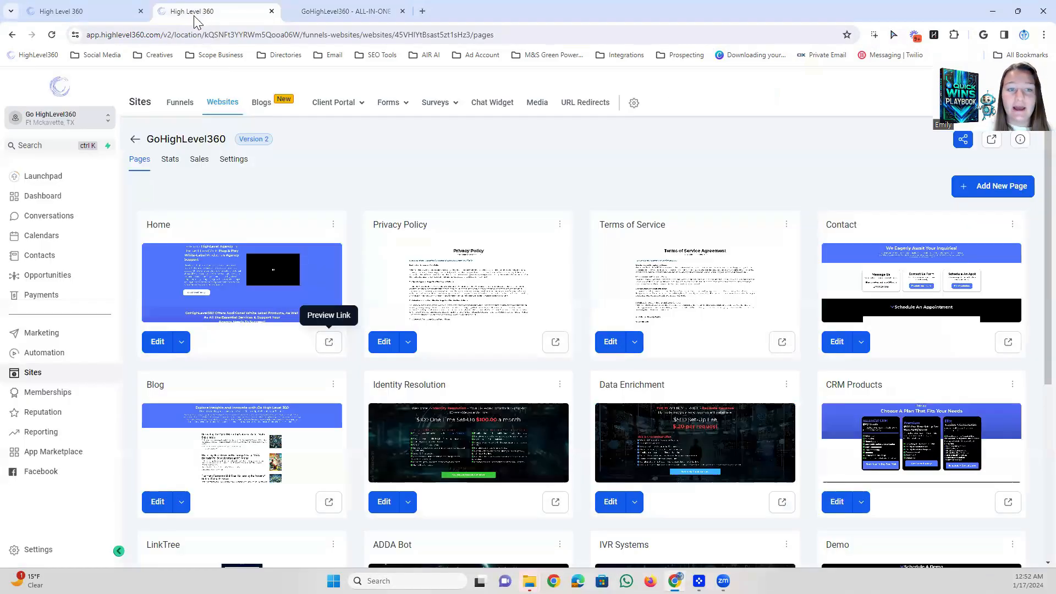
{"action": "left_click", "coordinate": [69, 118]}
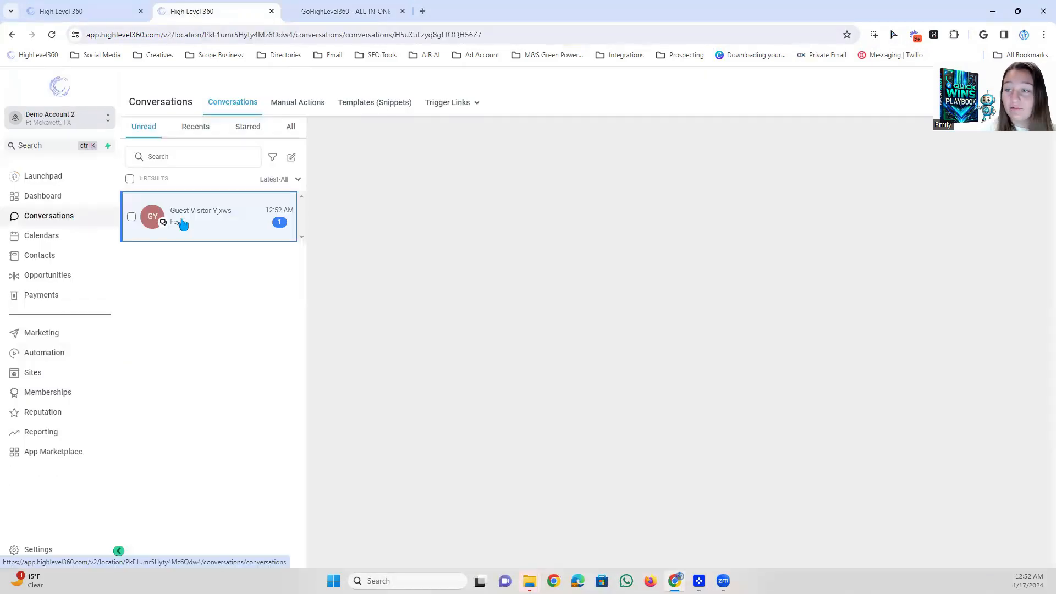
{"action": "left_click", "coordinate": [212, 228]}
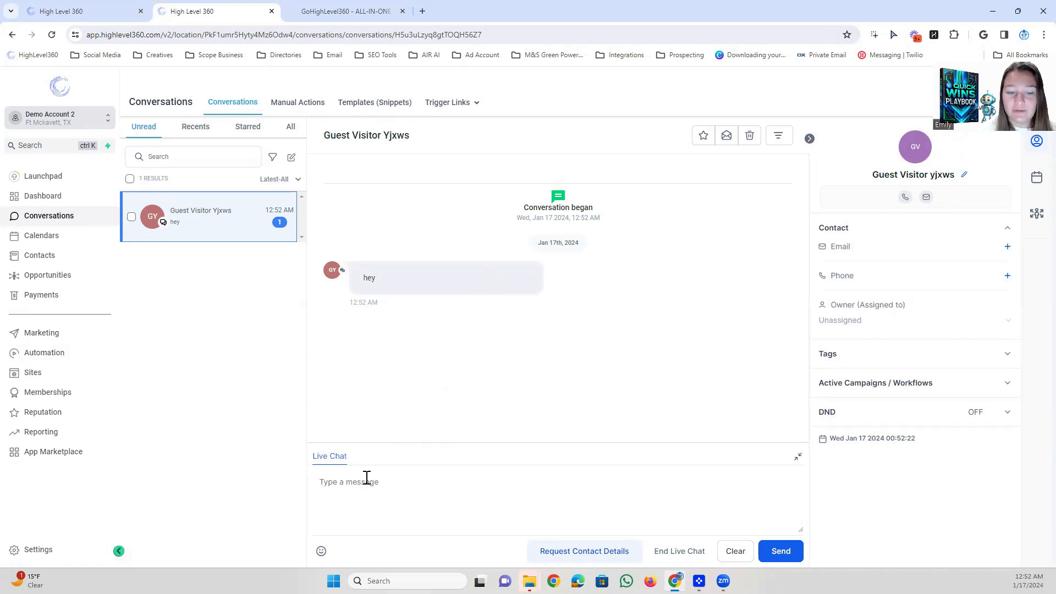
{"action": "type", "text": "hey"}
{"action": "key", "text": "Return"}
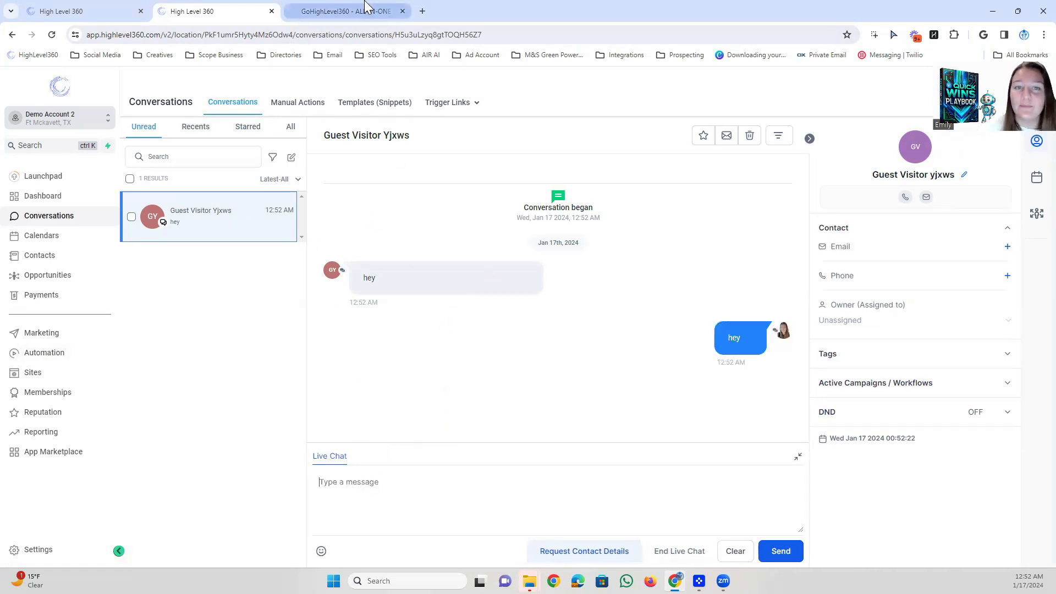
Check the reply in the live site's chat widget, close and reopen the widget, and return to the conversation.
{"action": "left_click", "coordinate": [375, 8]}
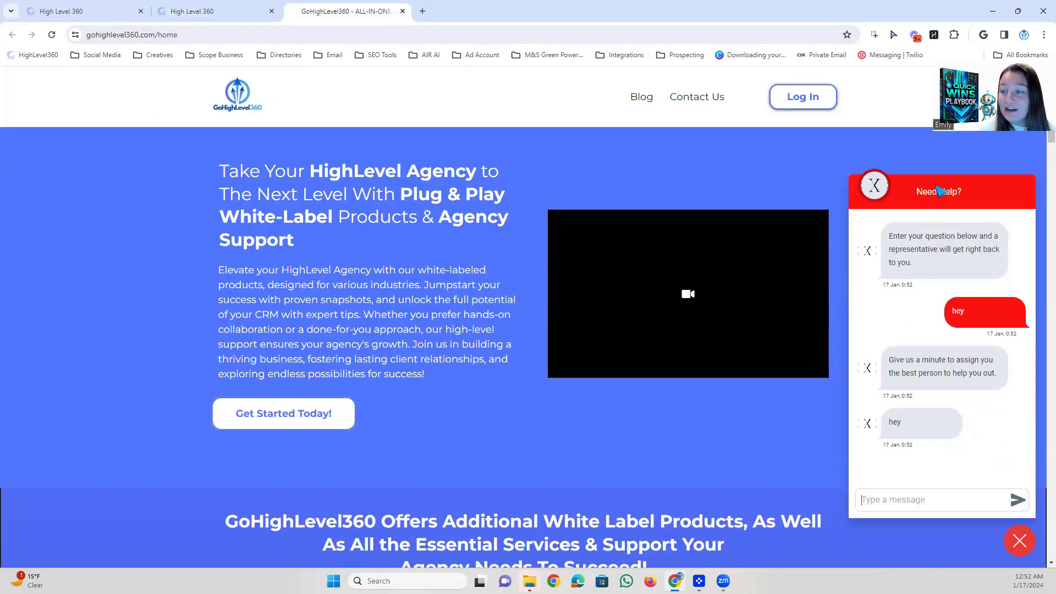
{"action": "left_click", "coordinate": [1019, 541]}
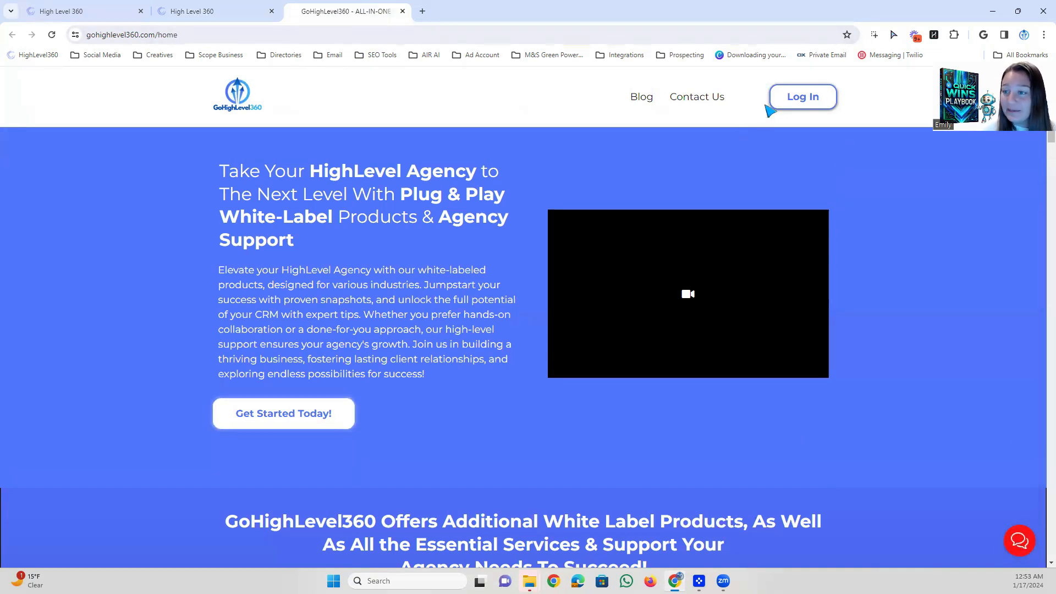
{"action": "left_click", "coordinate": [1019, 541]}
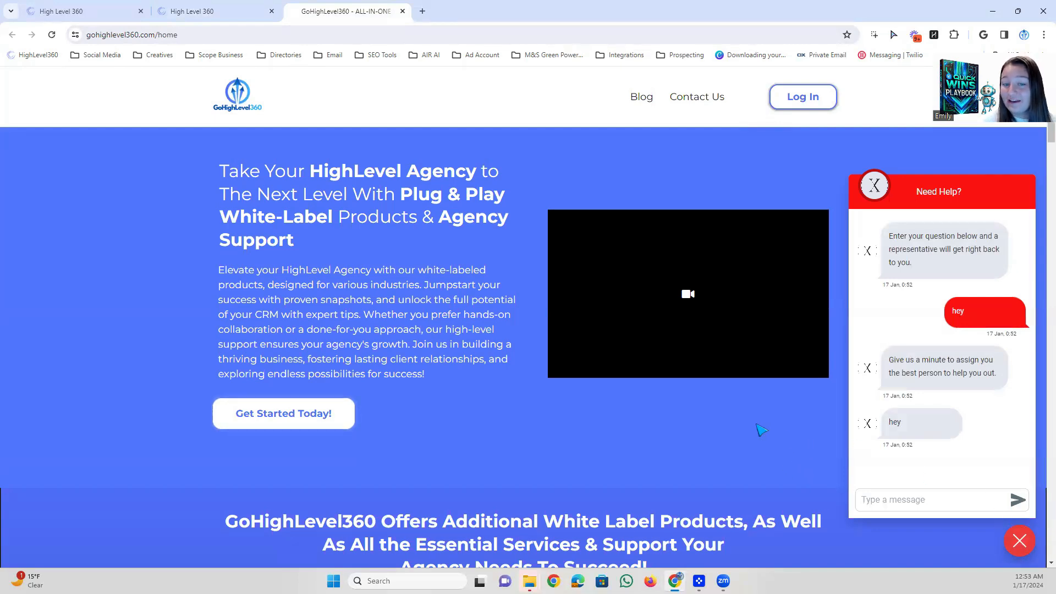
{"action": "left_click", "coordinate": [209, 11]}
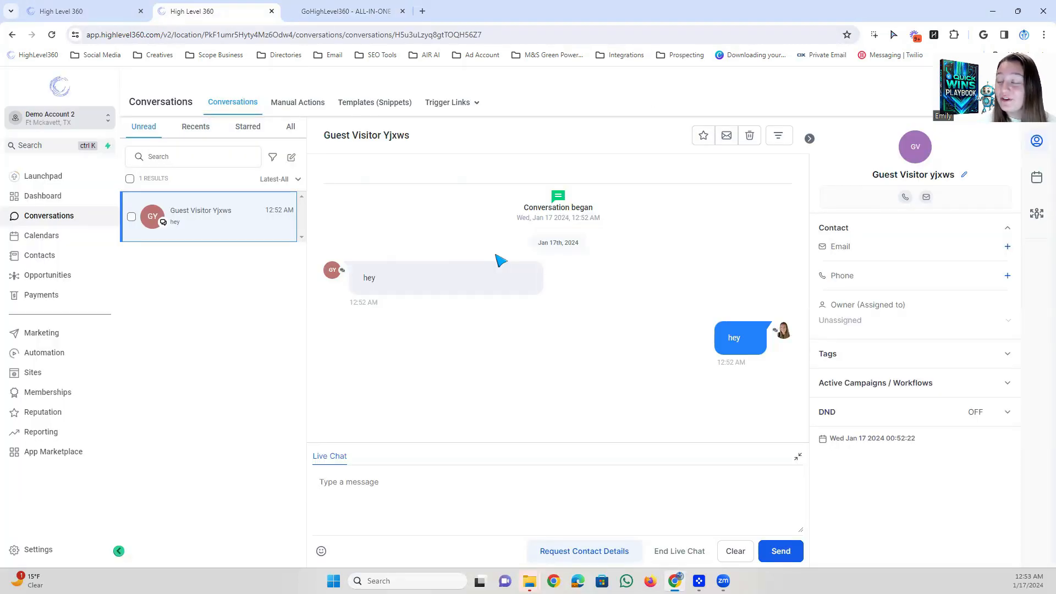